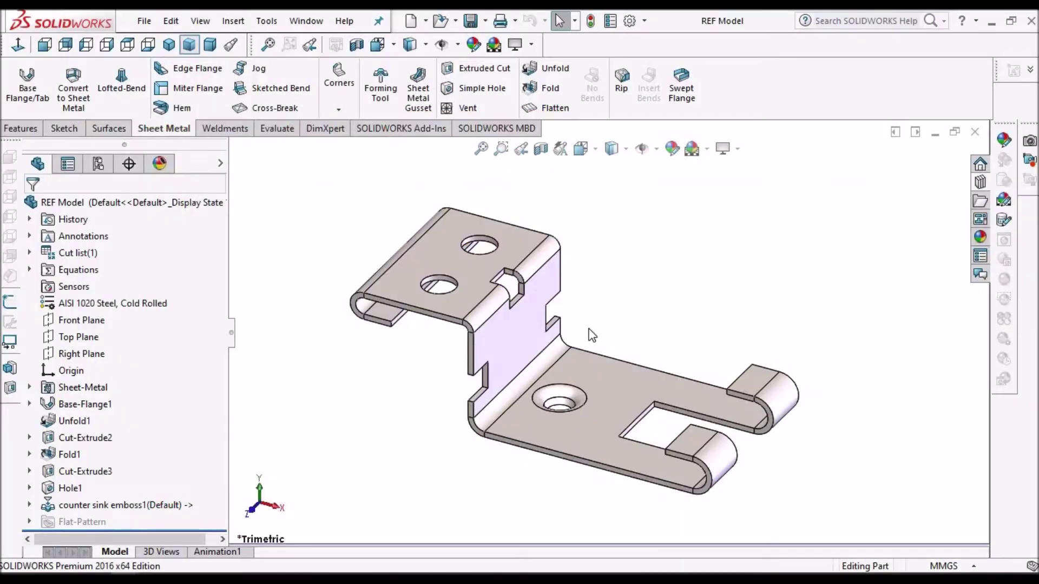
# Orbit the finished REF Model bracket to inspect it from different angles
pyautogui.moveTo(591, 336); pyautogui.dragTo(665, 449, button='middle')
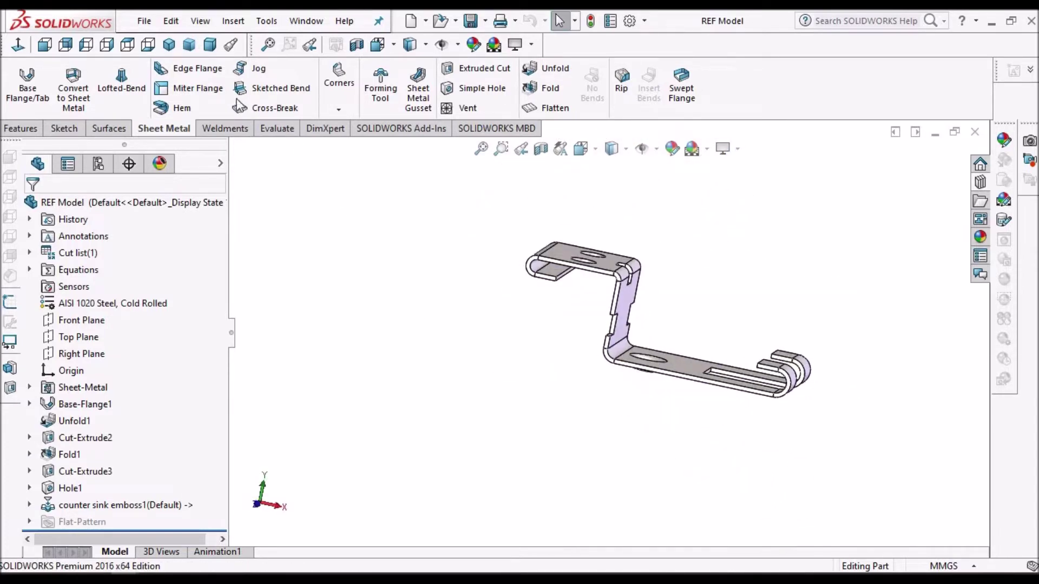
# Show the REF Model bracket in dimetric view, then switch to the empty Demo Model part
pyautogui.click(210, 44)
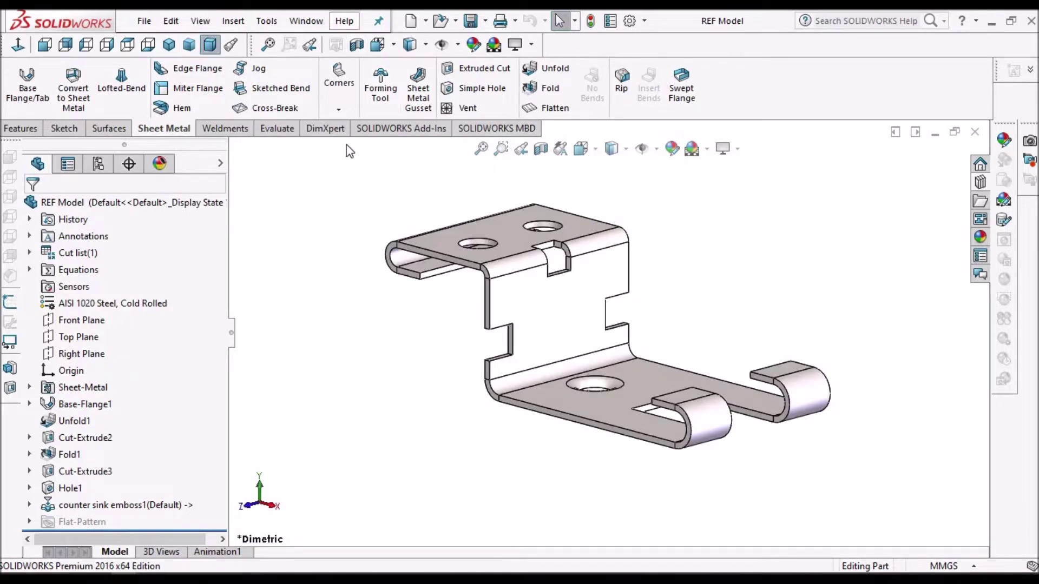
pyautogui.click(312, 25)
pyautogui.click(330, 177)
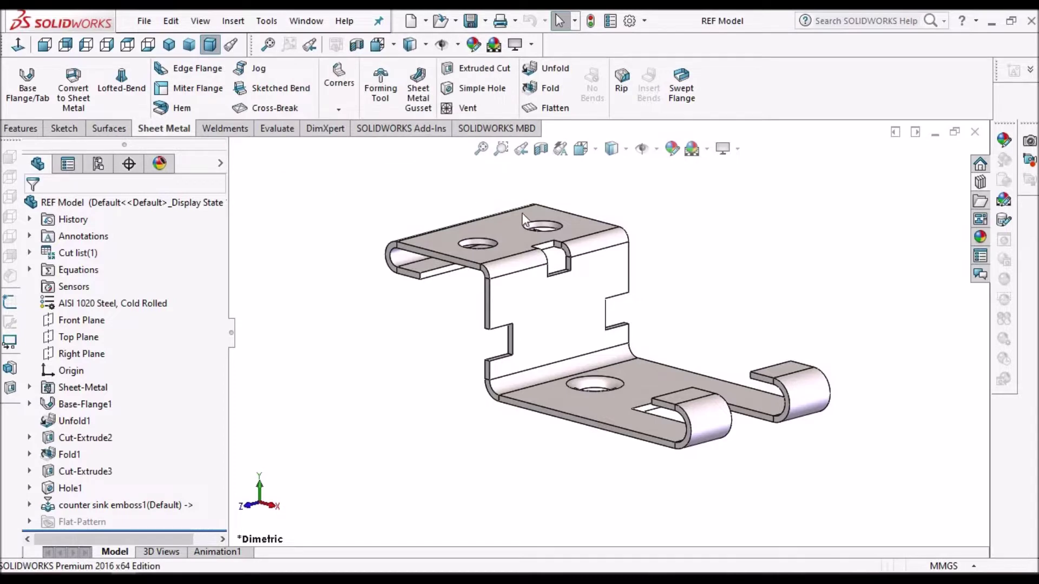
pyautogui.hotkey('ctrl', 'Tab')
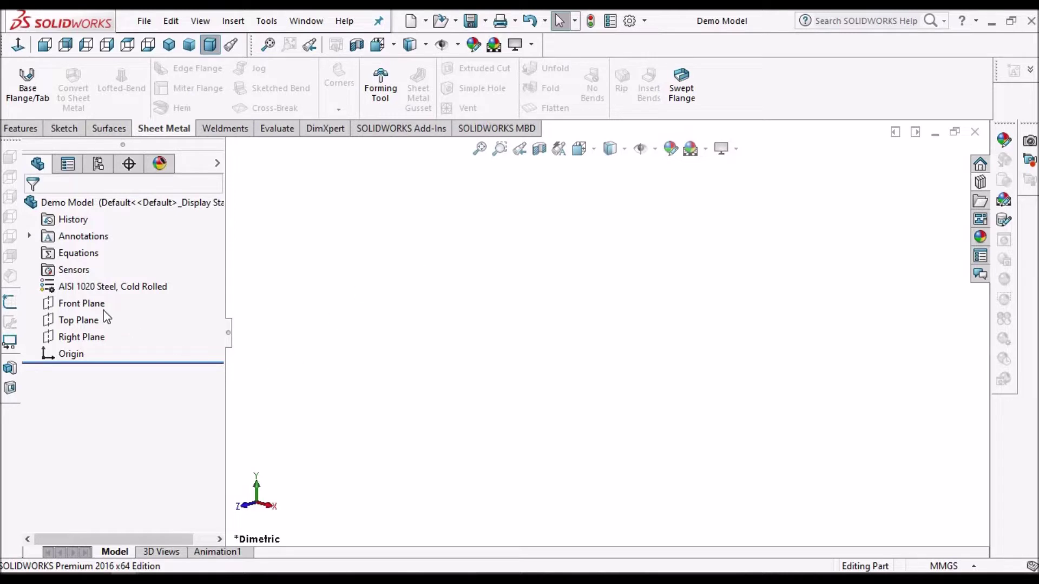
# Start a new sketch on the Front Plane
pyautogui.click(89, 303)
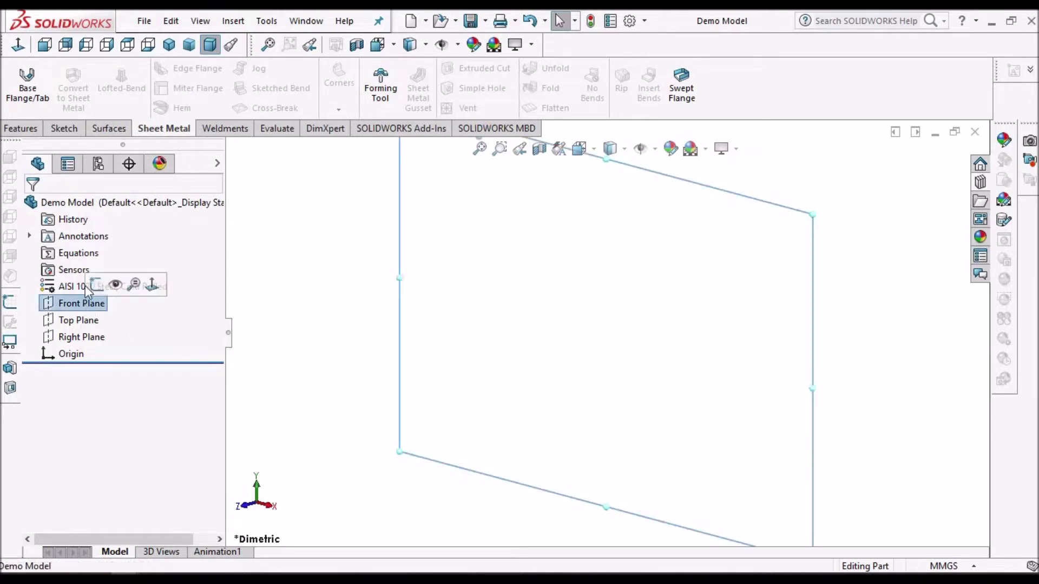
pyautogui.click(65, 128)
pyautogui.click(18, 82)
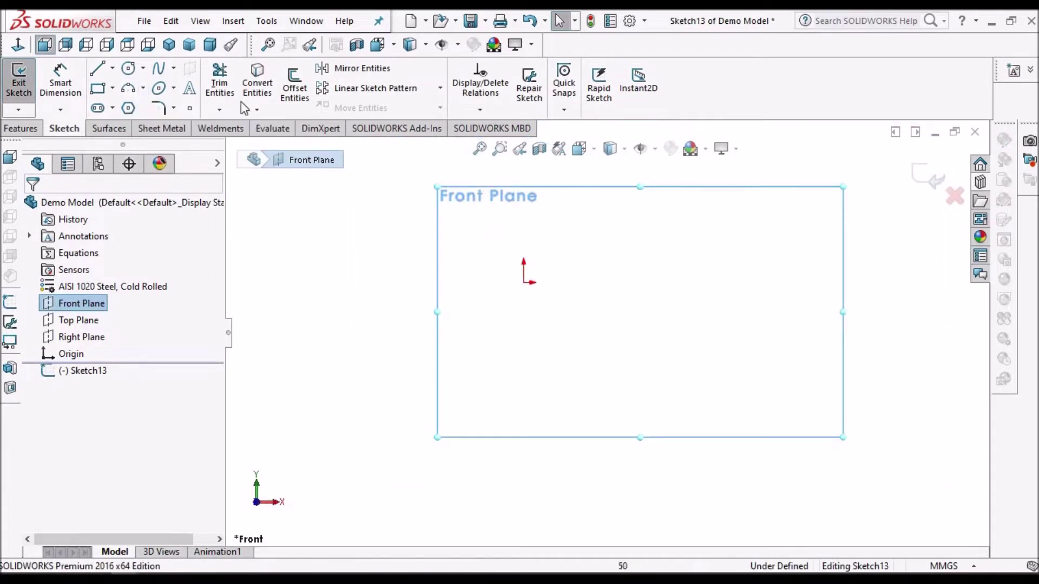
# Draw a short horizontal line ending at the sketch origin
pyautogui.click(98, 70)
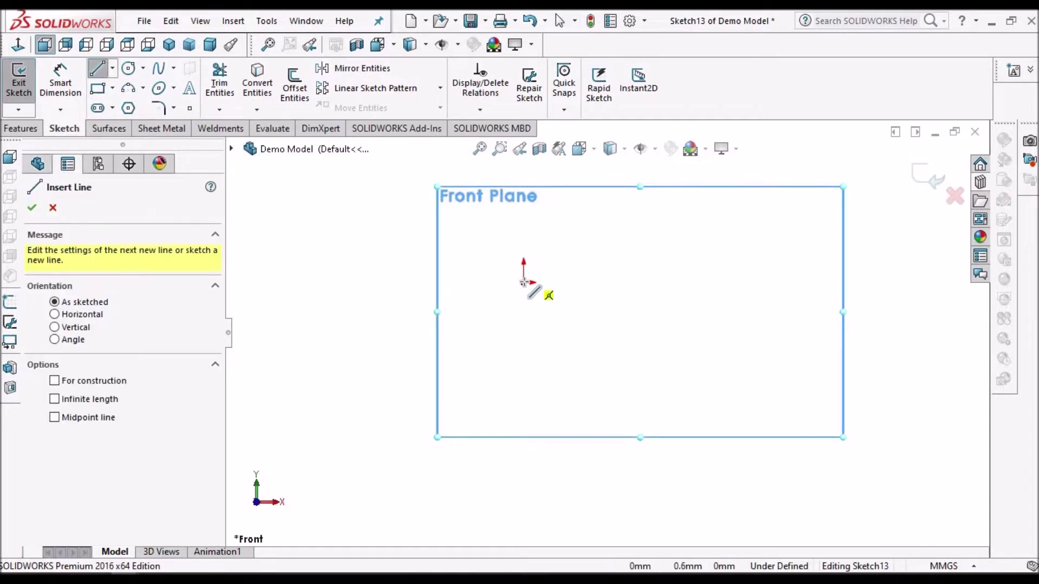
pyautogui.click(483, 281)
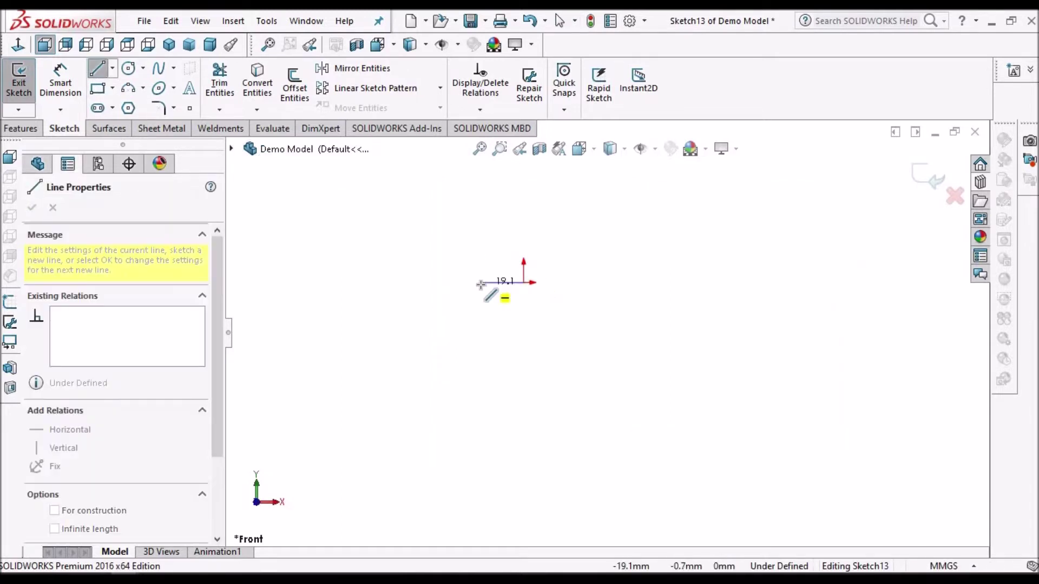
pyautogui.click(483, 282)
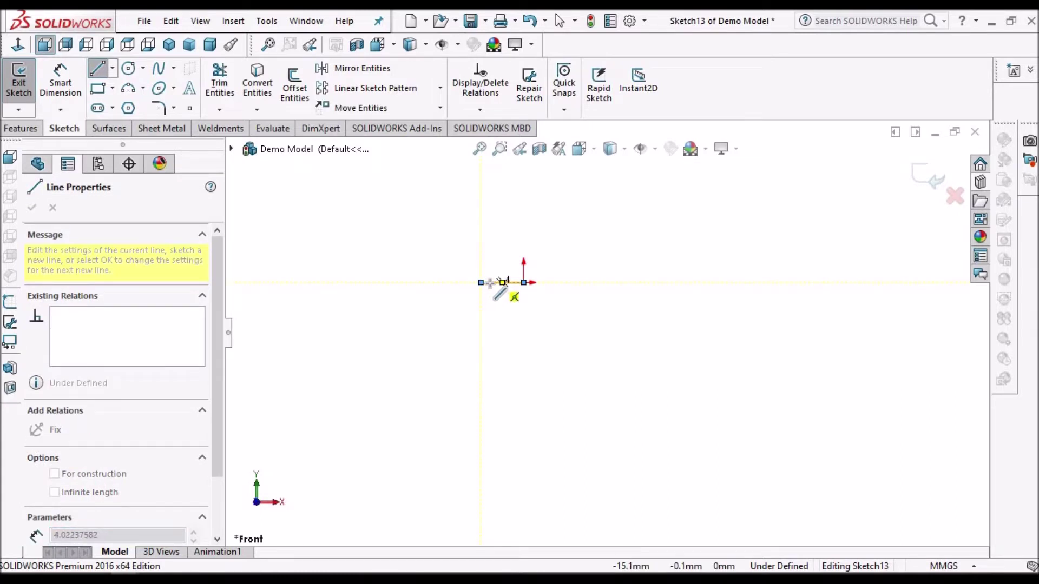
pyautogui.click(481, 282)
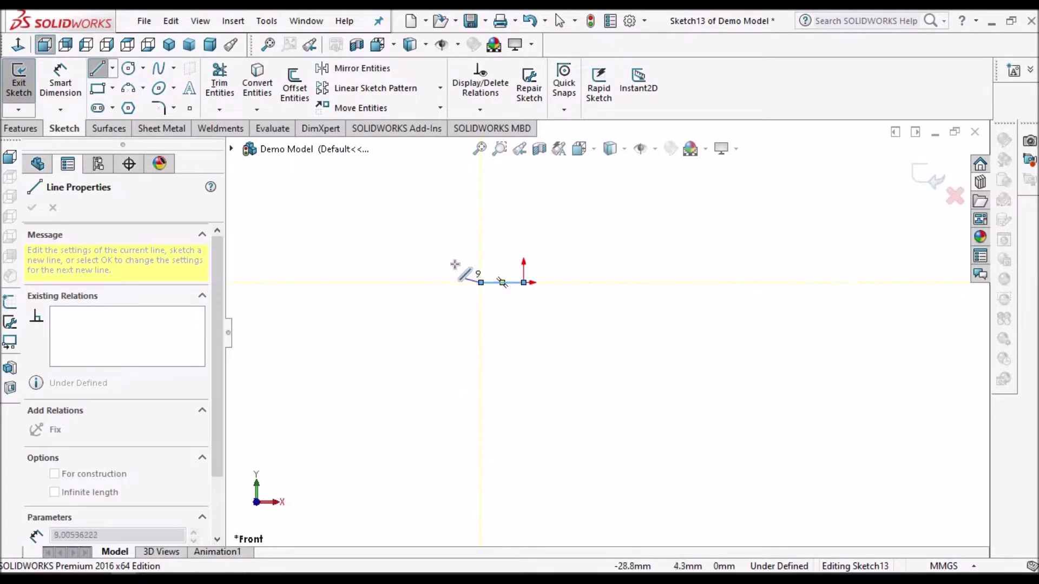
pyautogui.doubleClick(482, 283)
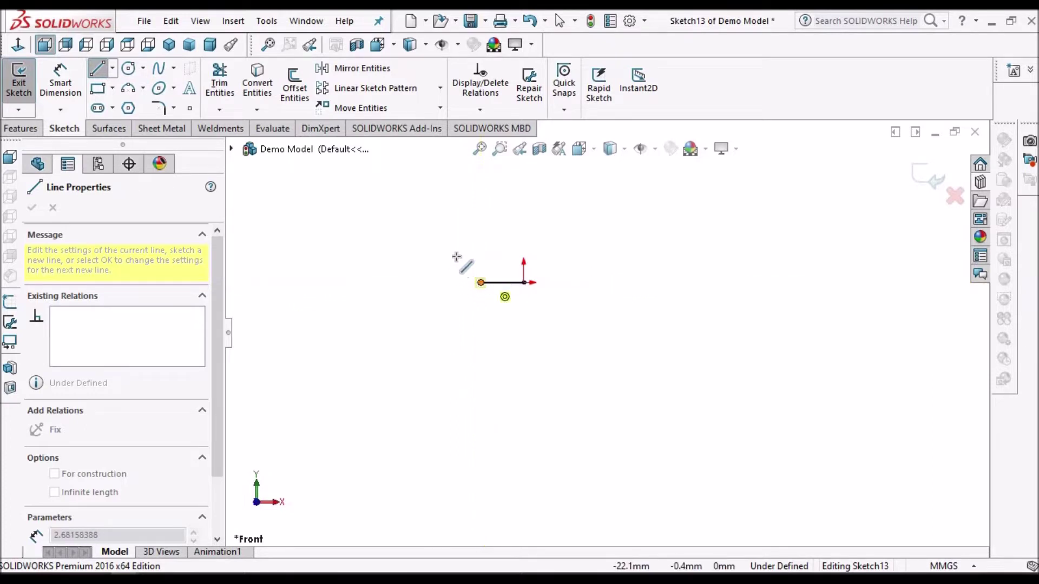
# Add a half-round tangent arc upward and a longer top line running right
pyautogui.click(481, 283)
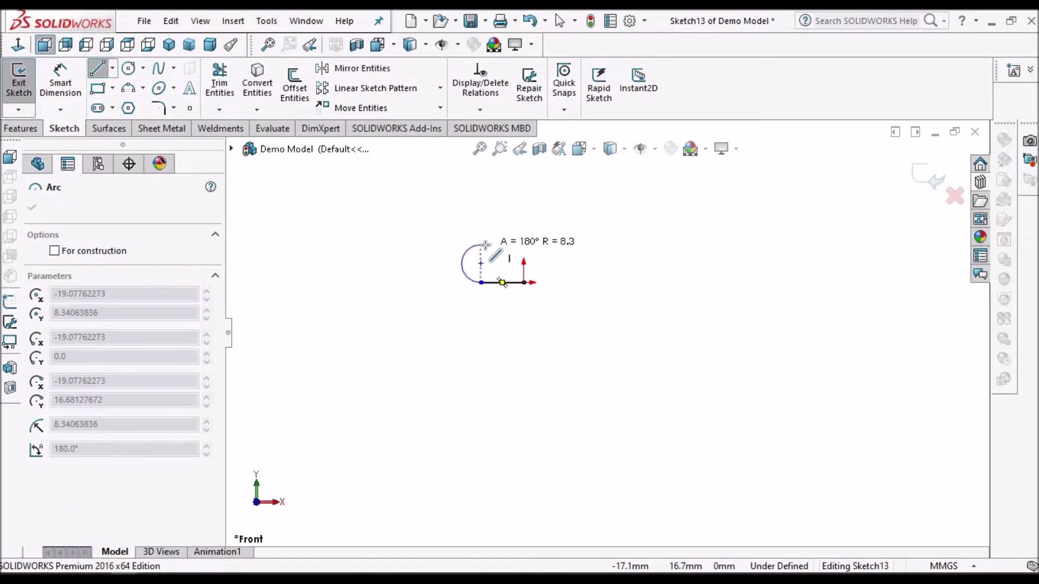
pyautogui.click(485, 245)
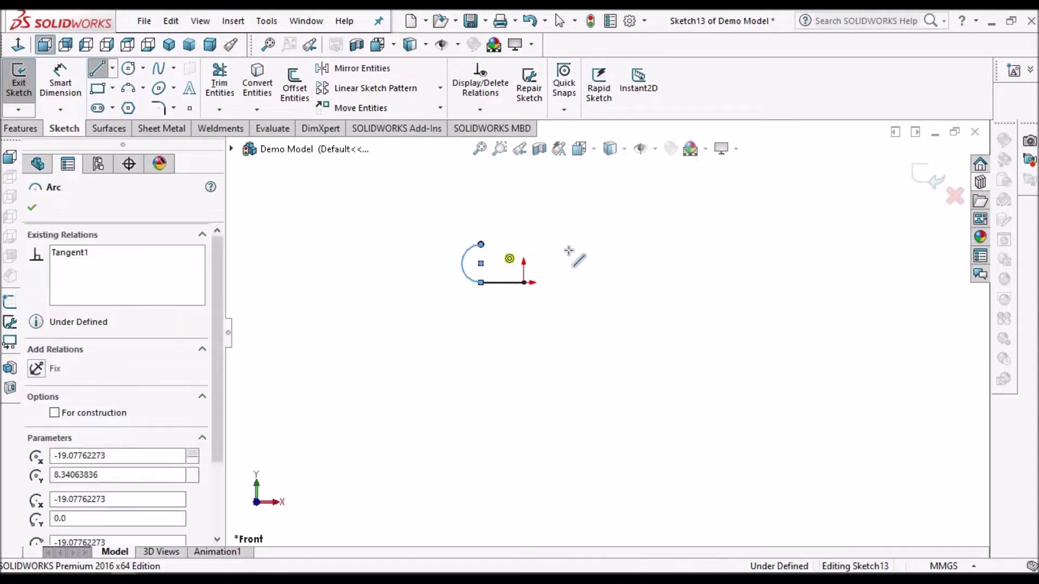
pyautogui.click(603, 245)
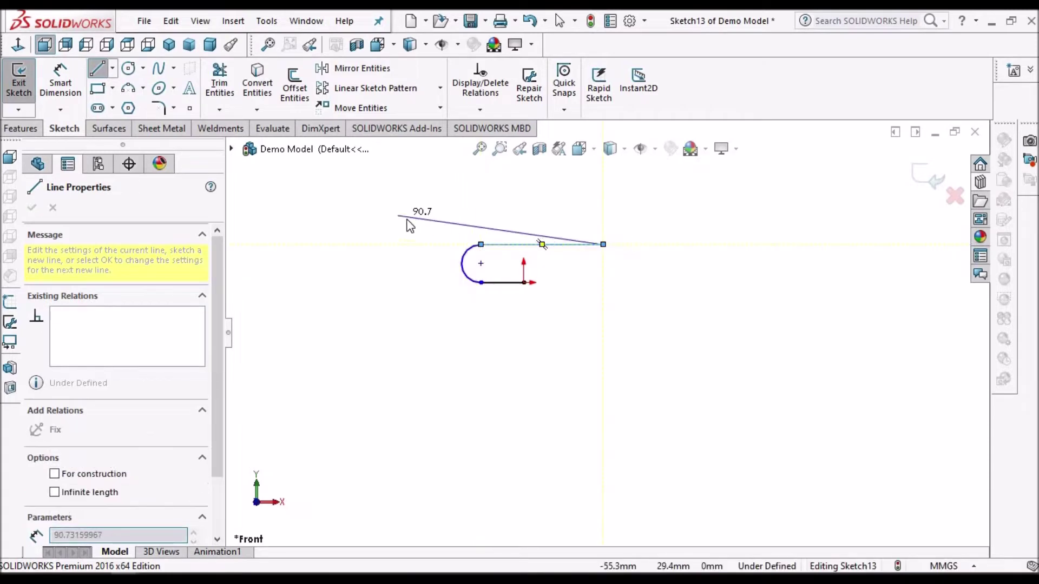
pyautogui.rightClick(398, 216)
pyautogui.click(372, 273)
pyautogui.press('Escape')
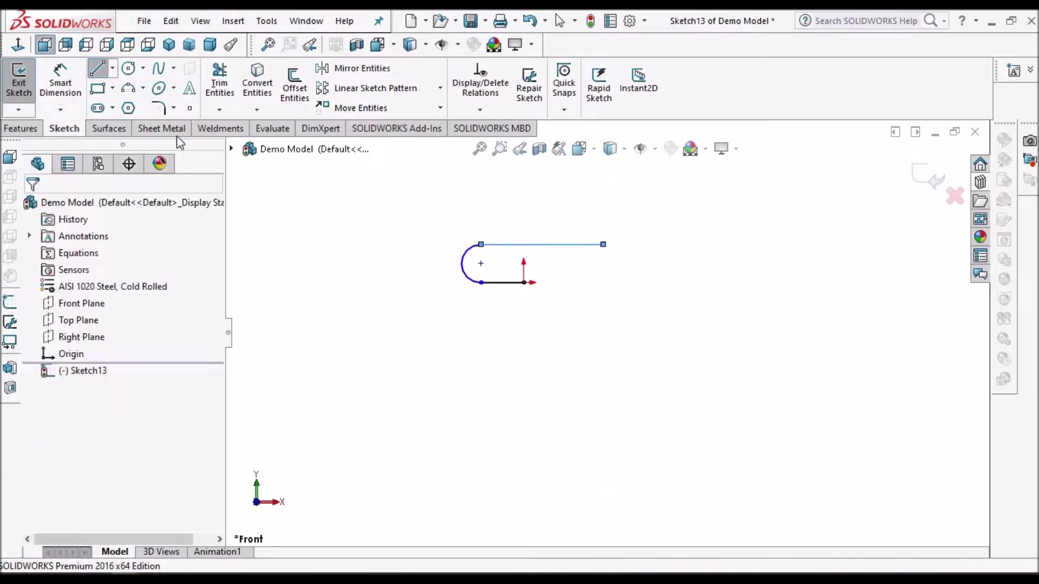
# Dimension the arc centre 10 mm from the origin and give the arc a 5 mm radius
pyautogui.click(61, 81)
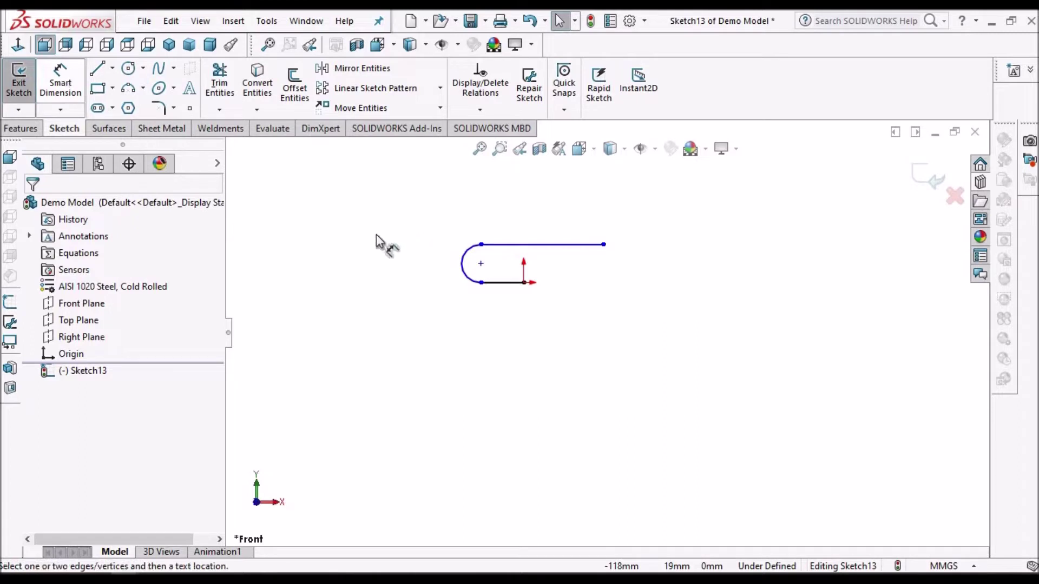
pyautogui.click(481, 264)
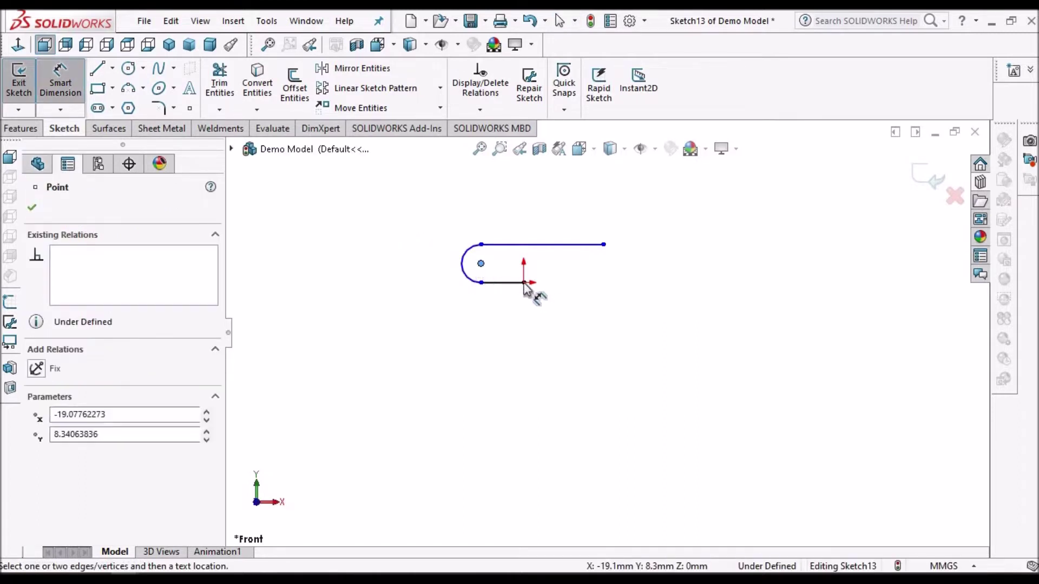
pyautogui.click(524, 282)
pyautogui.click(499, 329)
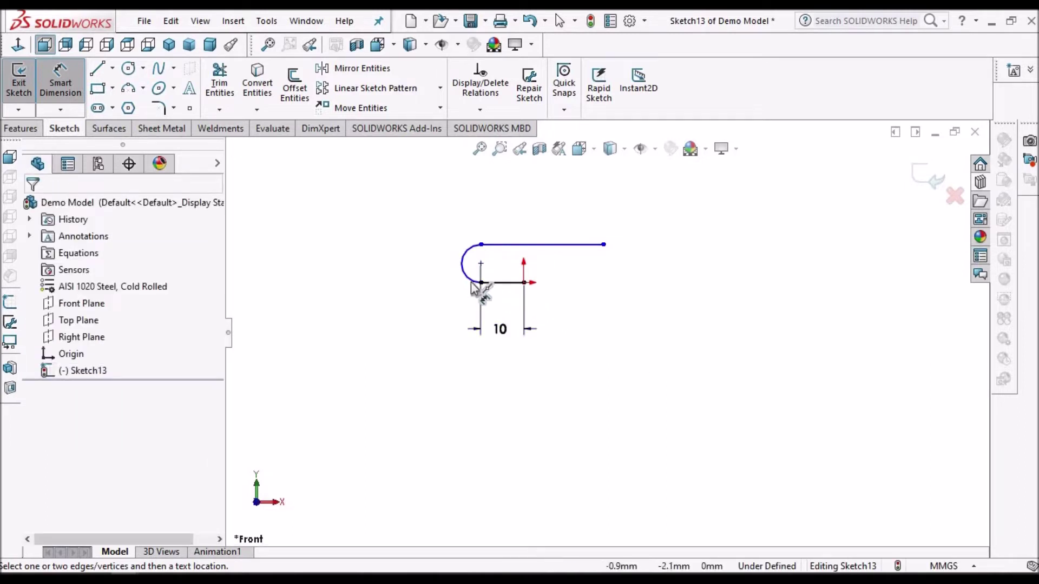
pyautogui.click(463, 264)
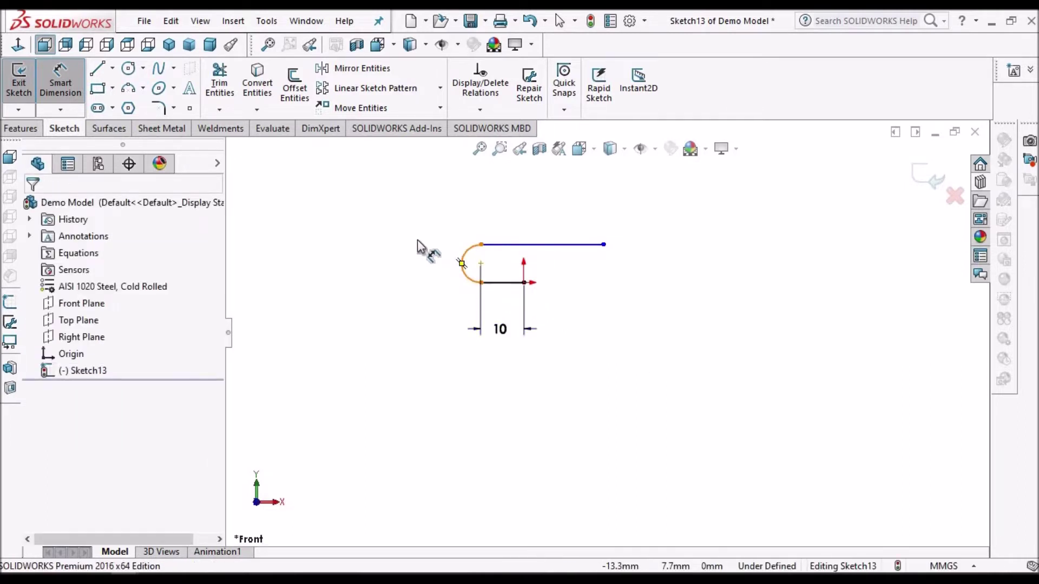
pyautogui.click(418, 238)
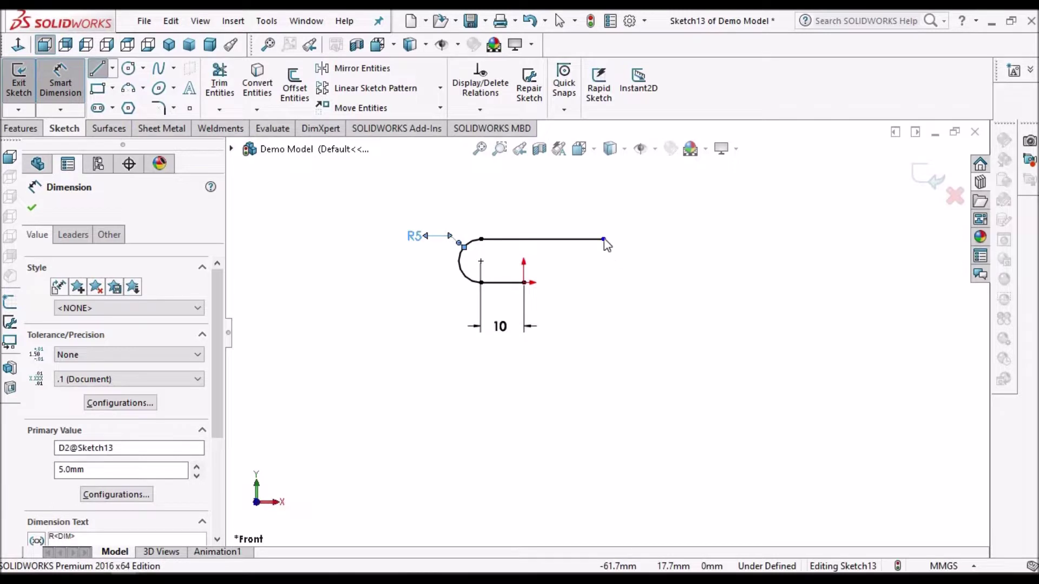
# Extend the profile with a vertical drop, a long bottom line, a tangent half-round hook and short return line
pyautogui.press('l')
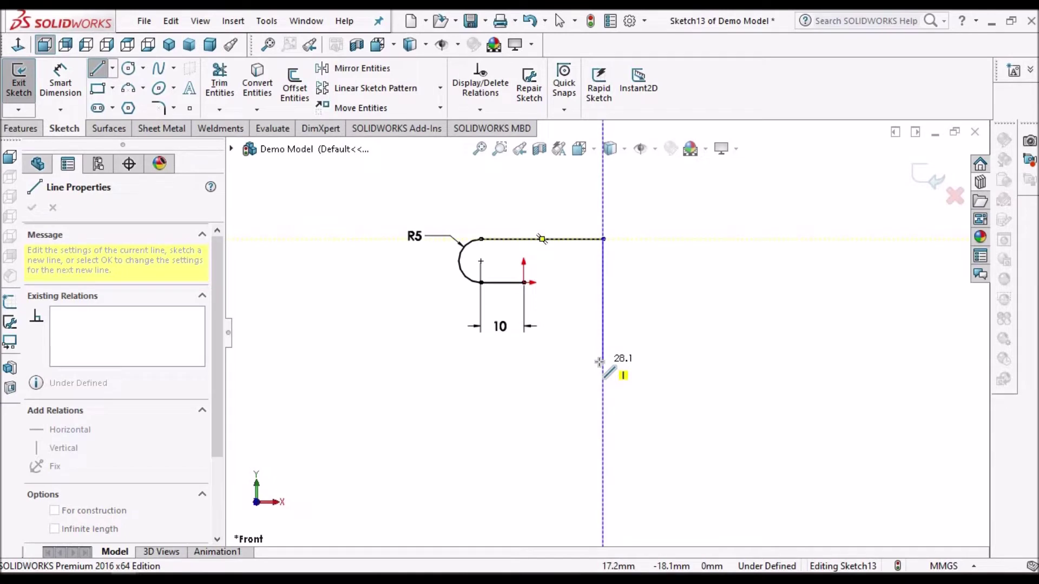
pyautogui.click(601, 361)
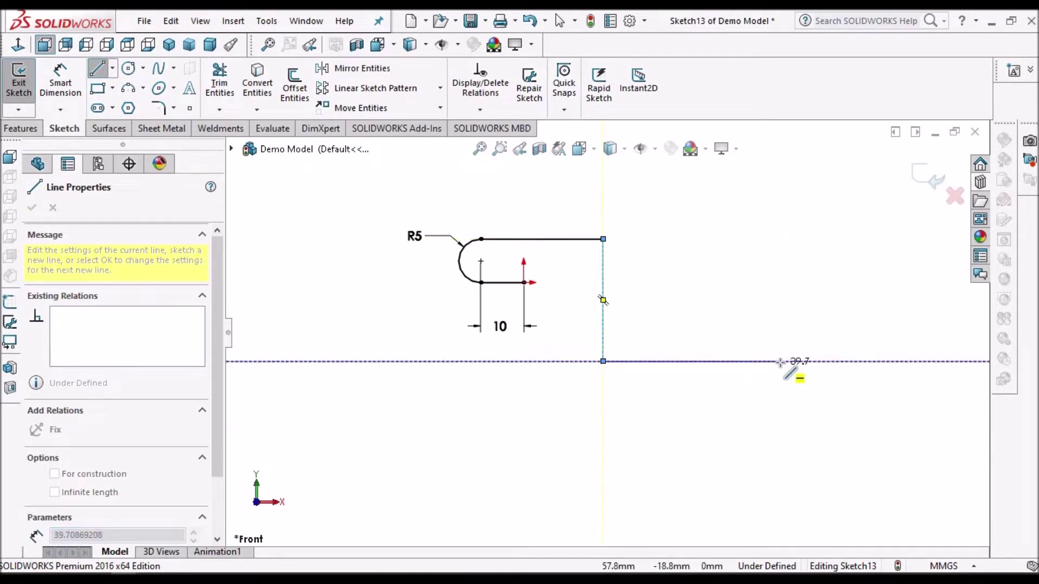
pyautogui.click(778, 361)
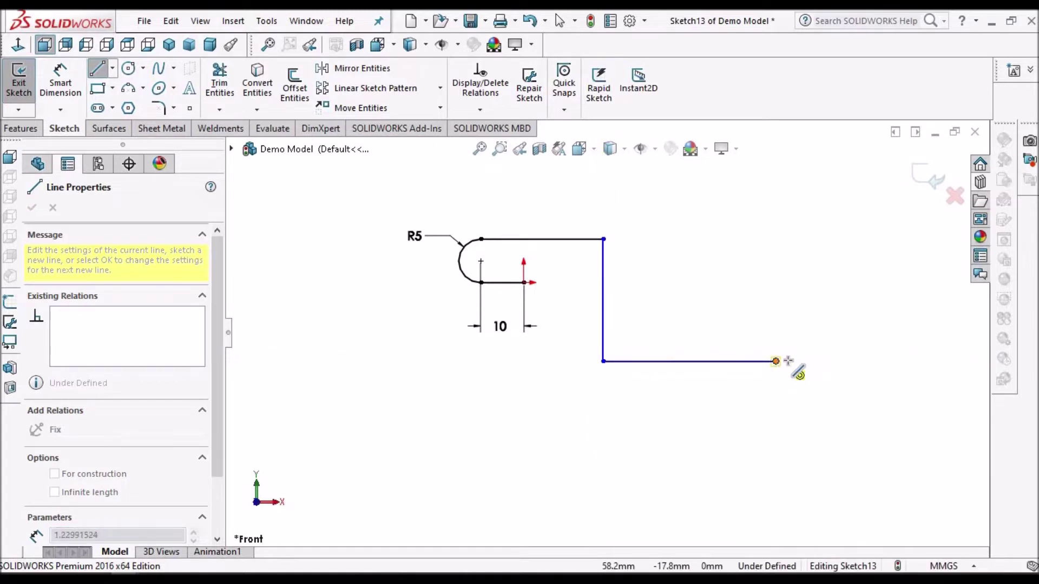
pyautogui.press('a')
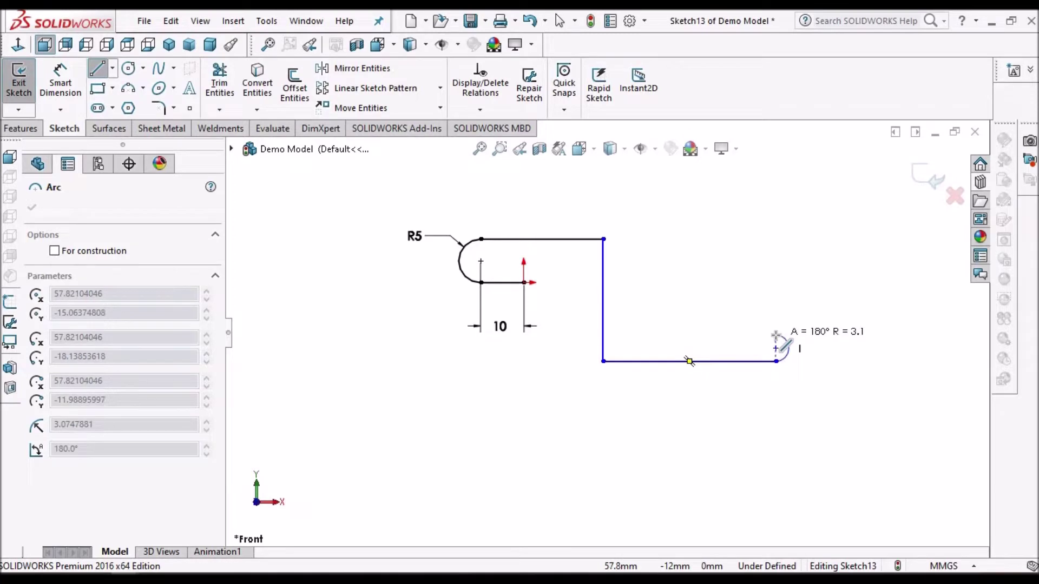
pyautogui.click(776, 336)
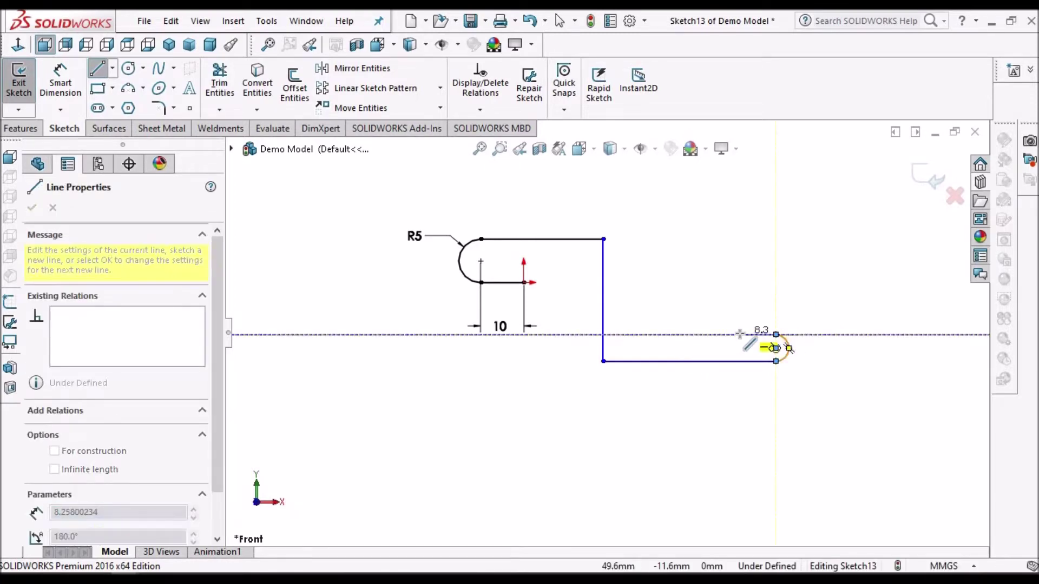
pyautogui.rightClick(729, 243)
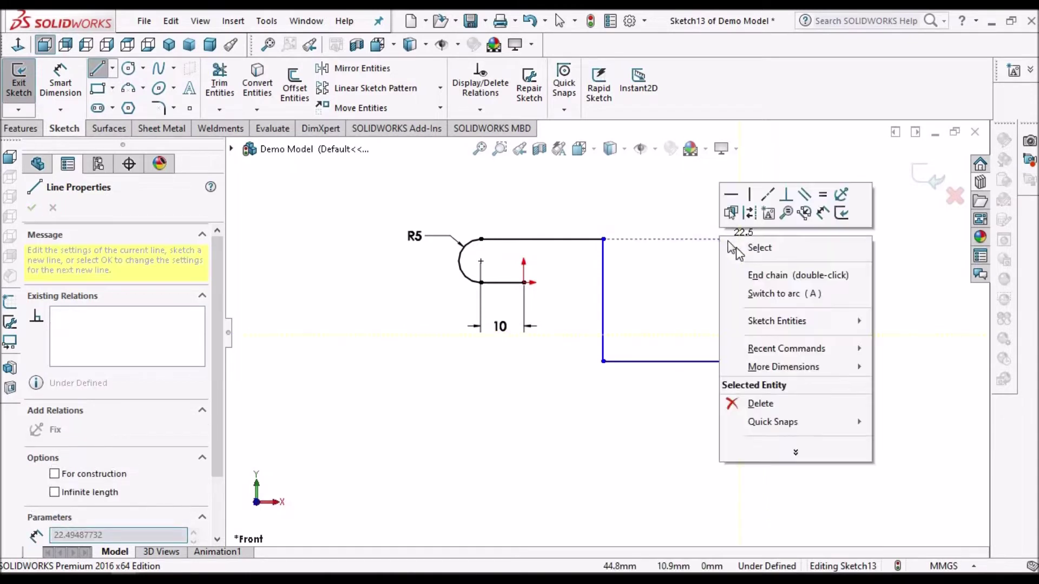
pyautogui.press('Escape')
pyautogui.press('Escape')
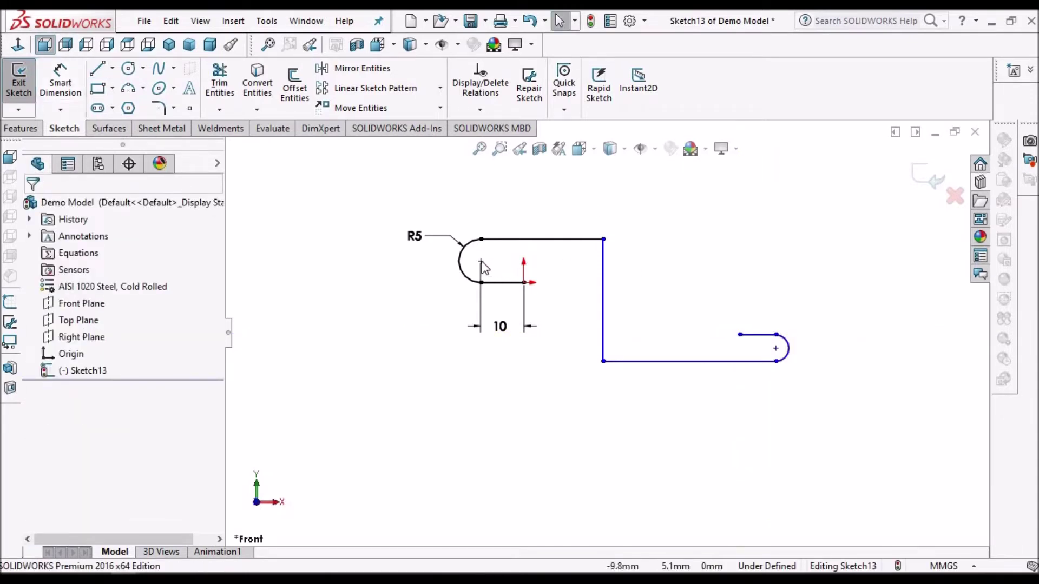
# Dimension the top flange span as 40 mm
pyautogui.click(604, 275)
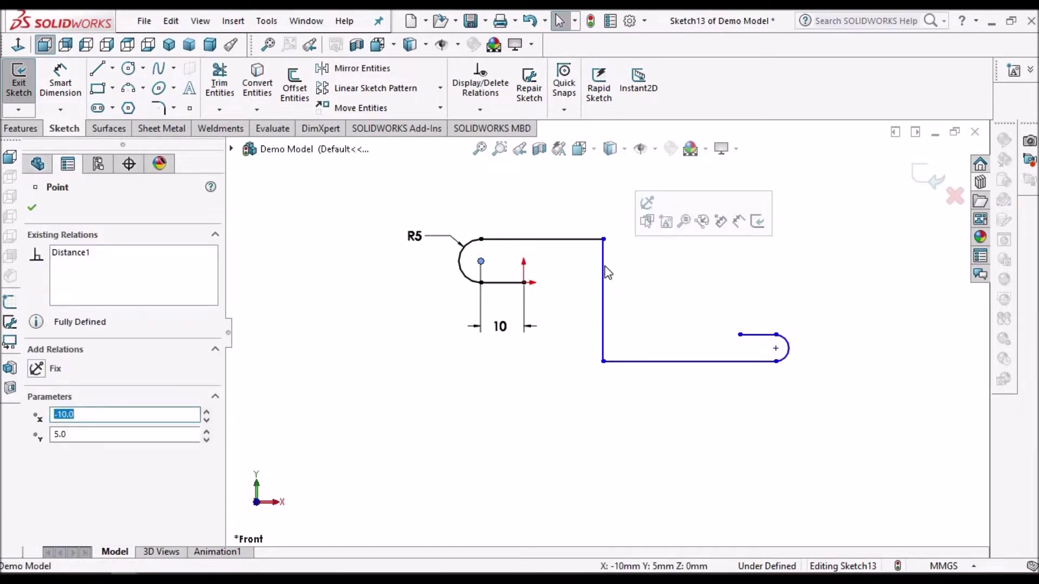
pyautogui.click(604, 282)
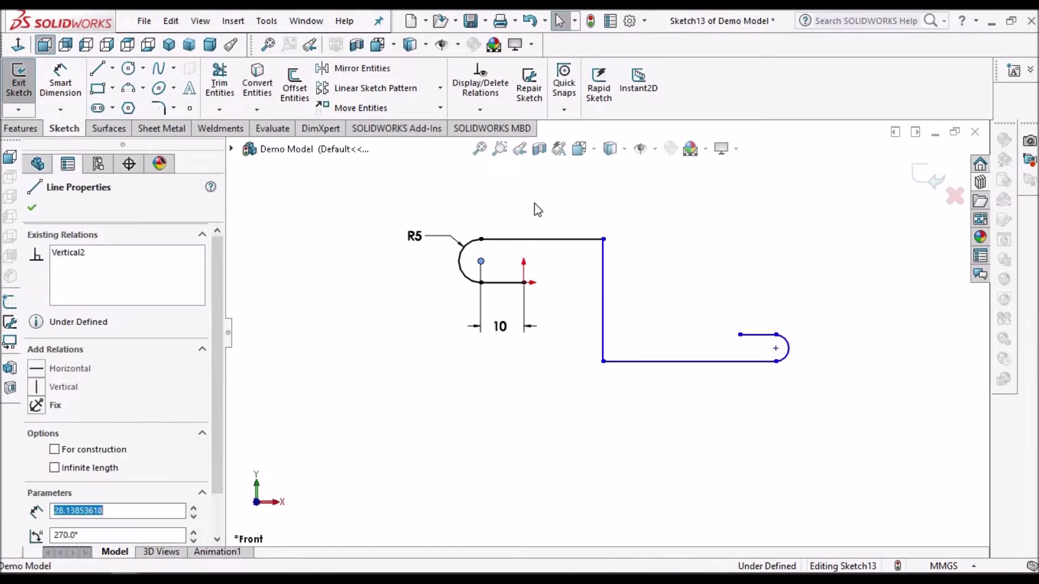
pyautogui.click(81, 87)
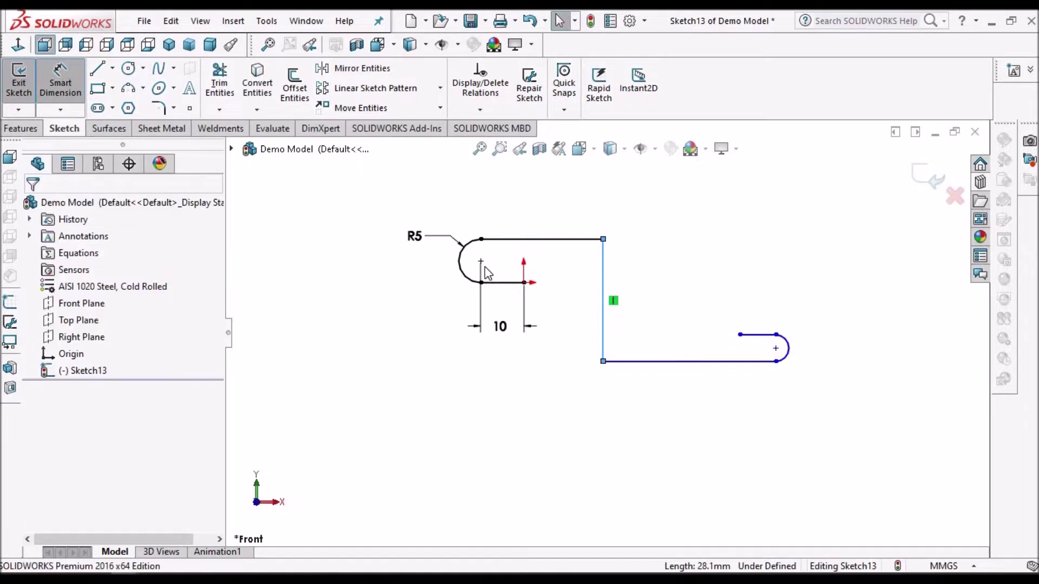
pyautogui.click(481, 263)
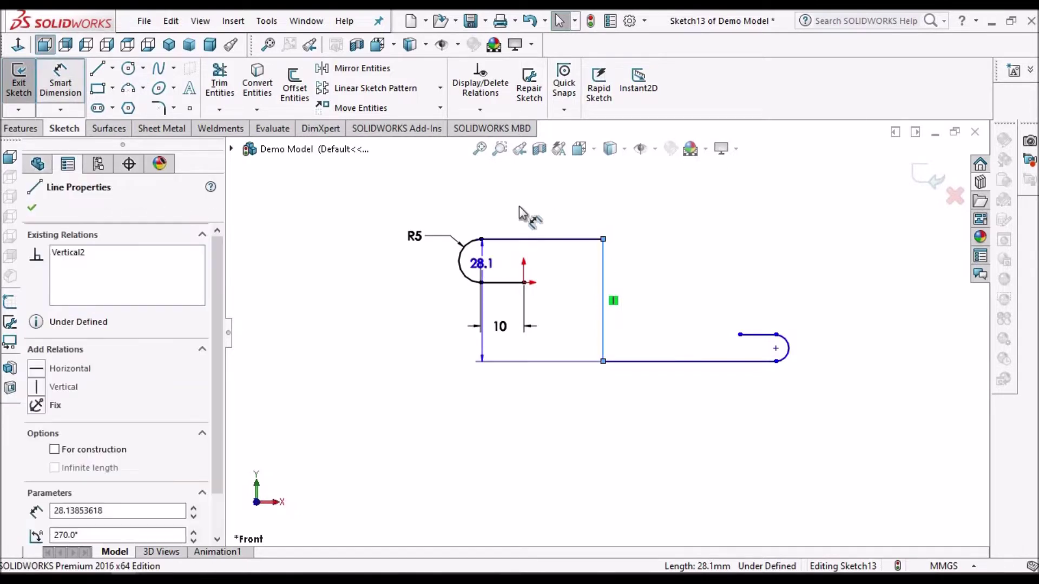
pyautogui.click(532, 212)
pyautogui.write('40')
pyautogui.press('Return')
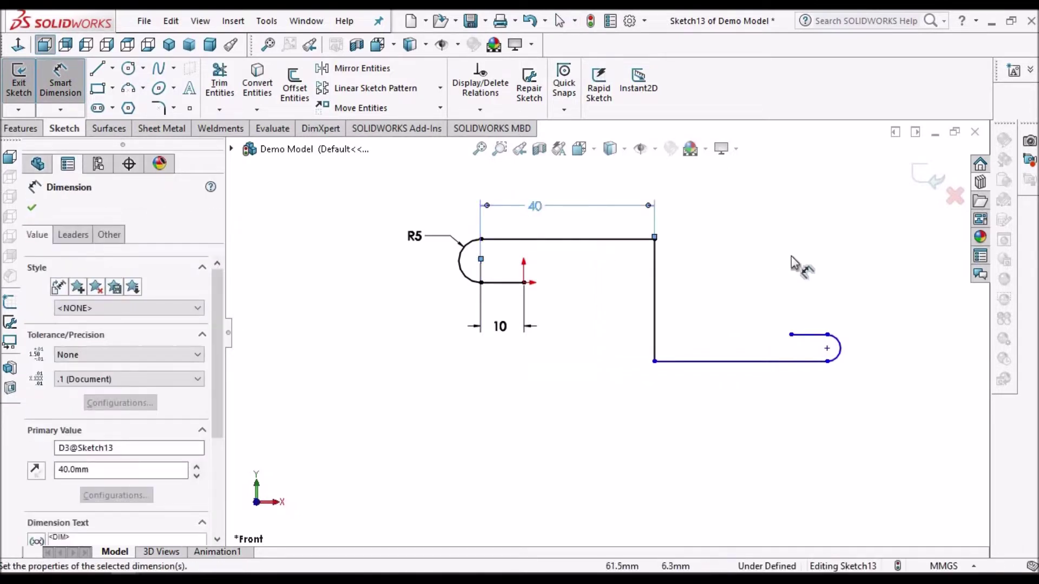
pyautogui.press('Escape')
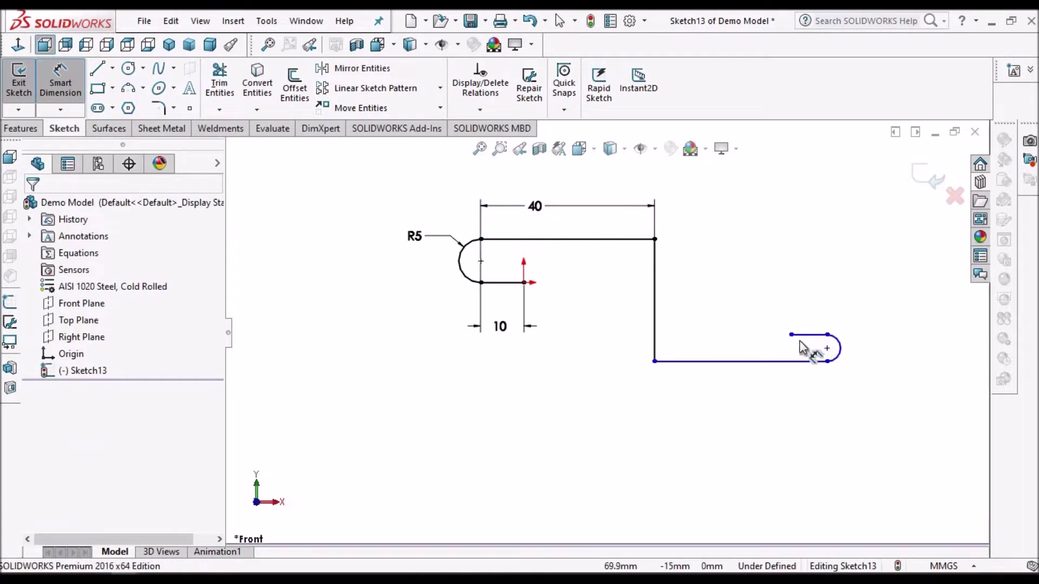
# Set the right hem's straight length to 10 mm and its bend radius to R5
pyautogui.click(827, 348)
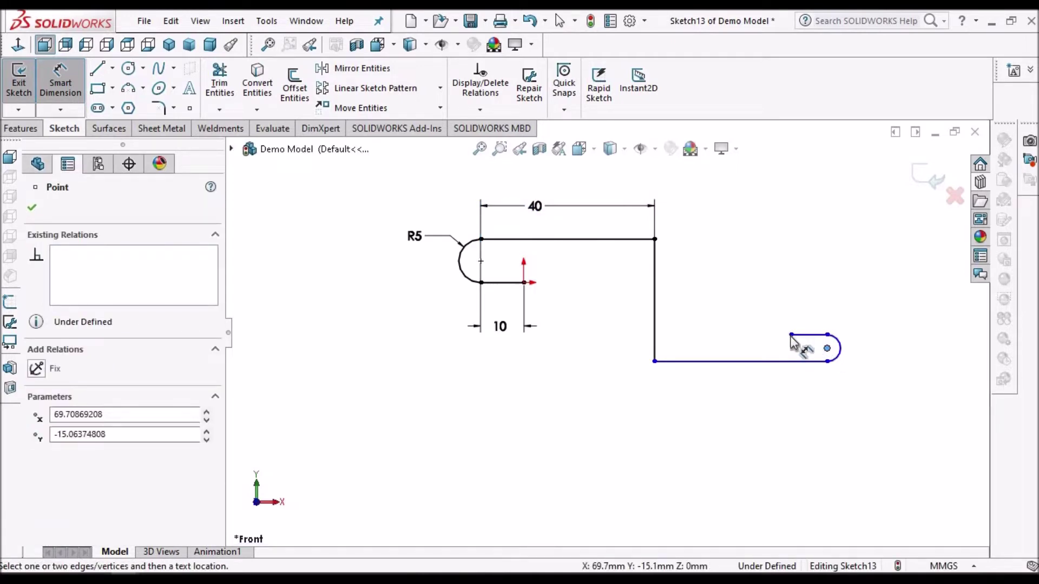
pyautogui.click(792, 335)
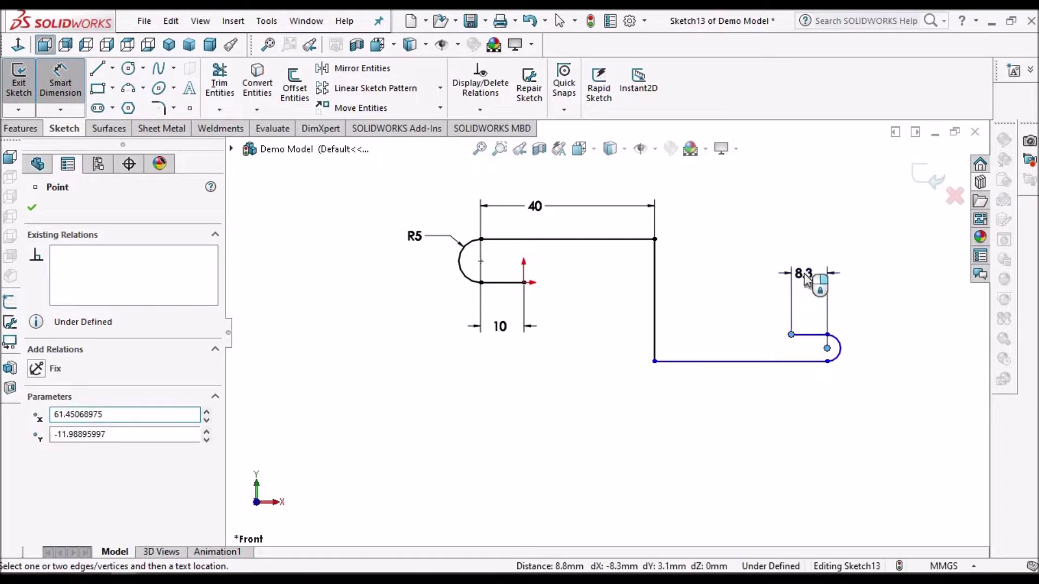
pyautogui.click(805, 280)
pyautogui.write('10')
pyautogui.press('Return')
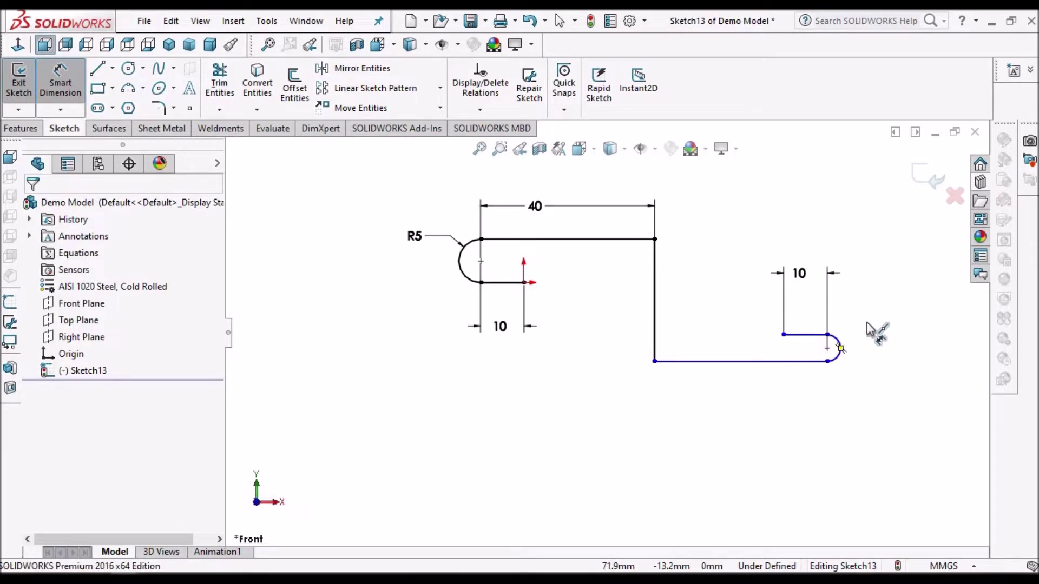
pyautogui.click(840, 348)
pyautogui.click(899, 319)
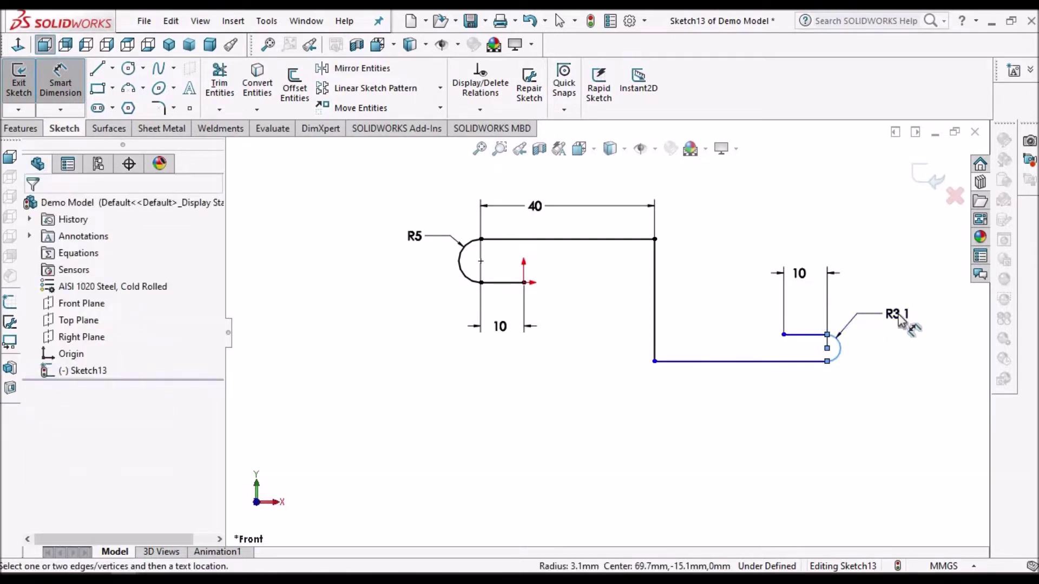
pyautogui.write('5')
pyautogui.press('Return')
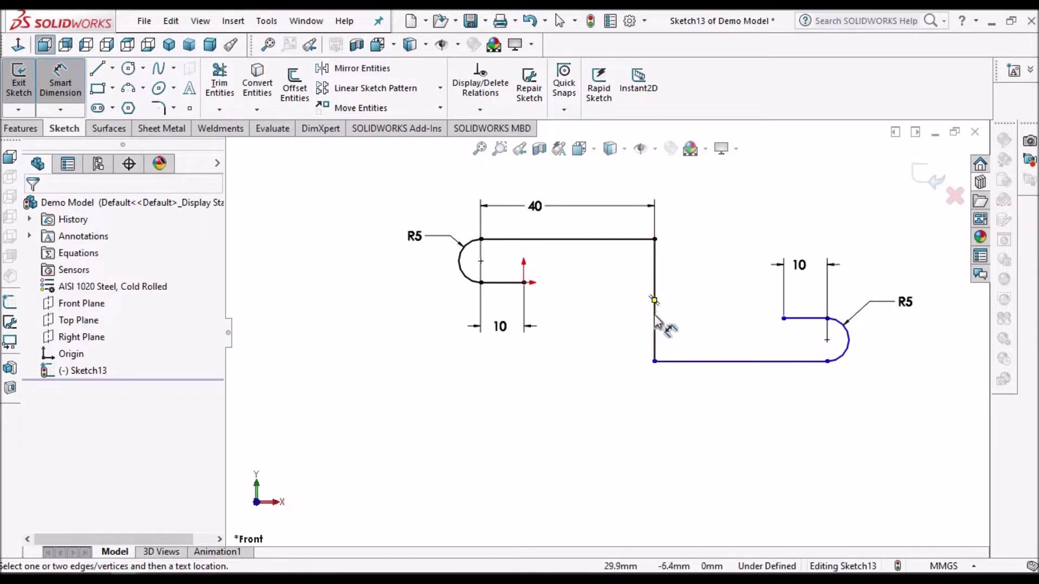
# Dimension the bottom flange length from the right arc centre as 80 mm
pyautogui.click(827, 341)
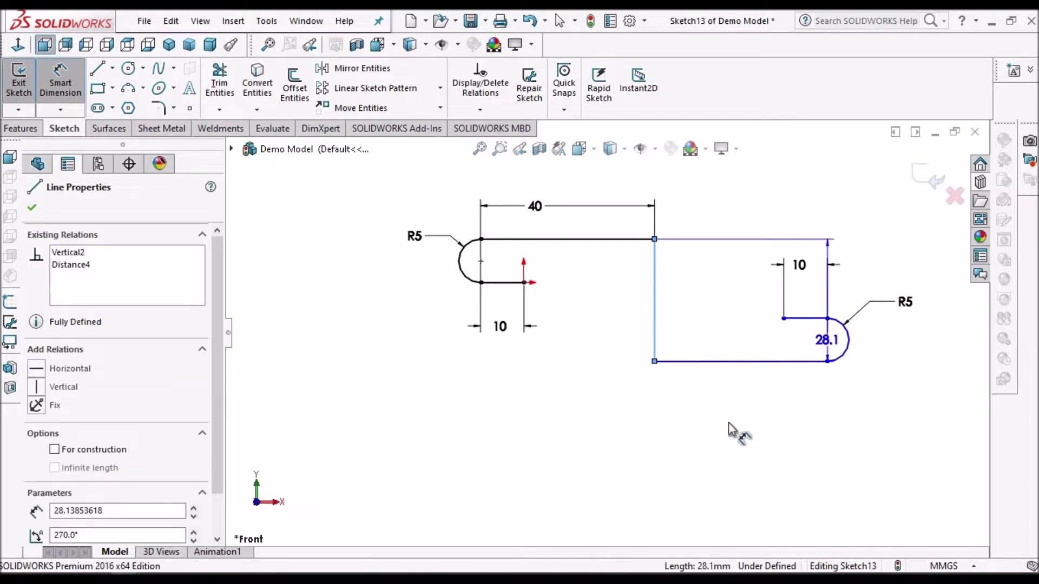
pyautogui.click(725, 431)
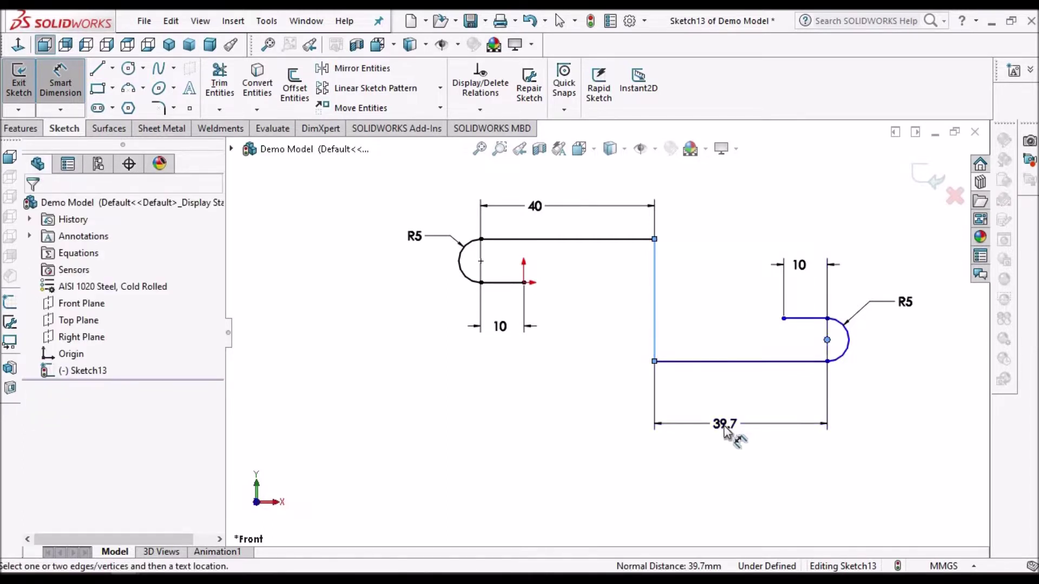
pyautogui.write('80')
pyautogui.press('Return')
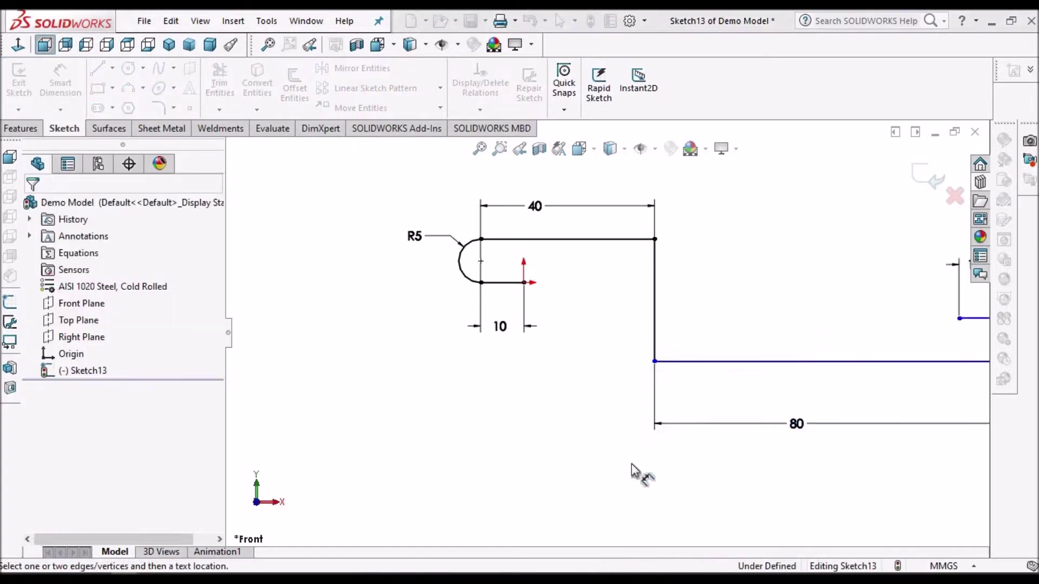
pyautogui.scroll(2, 691, 448)
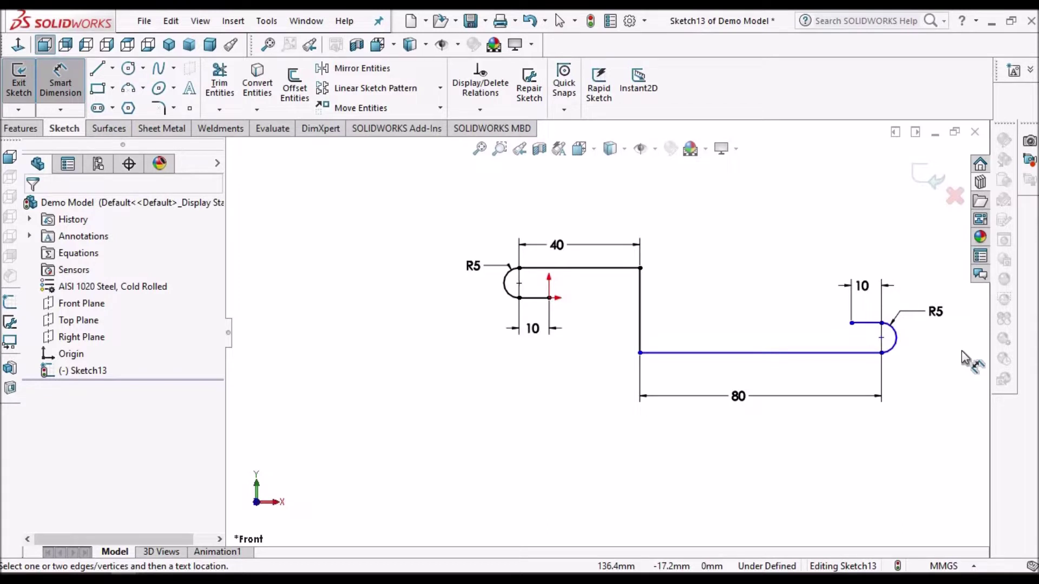
# Set the bracket height between top and bottom lines to 40 mm
pyautogui.click(610, 269)
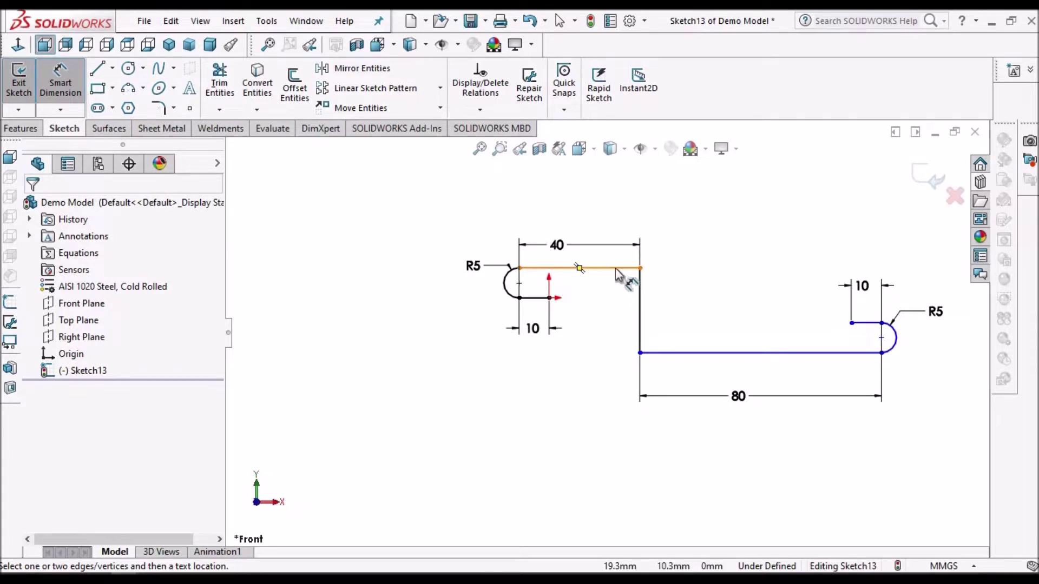
pyautogui.click(722, 354)
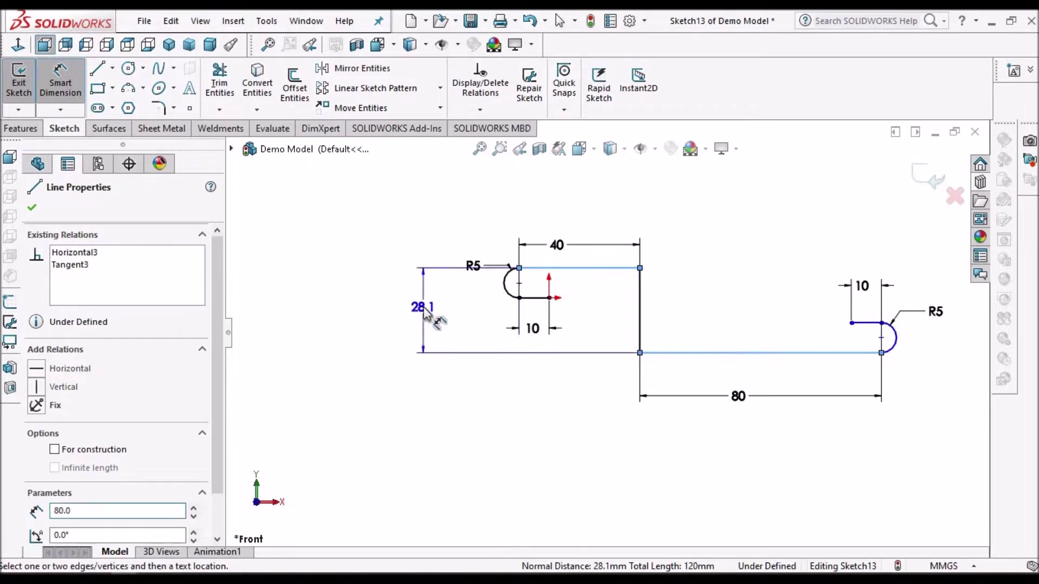
pyautogui.click(425, 310)
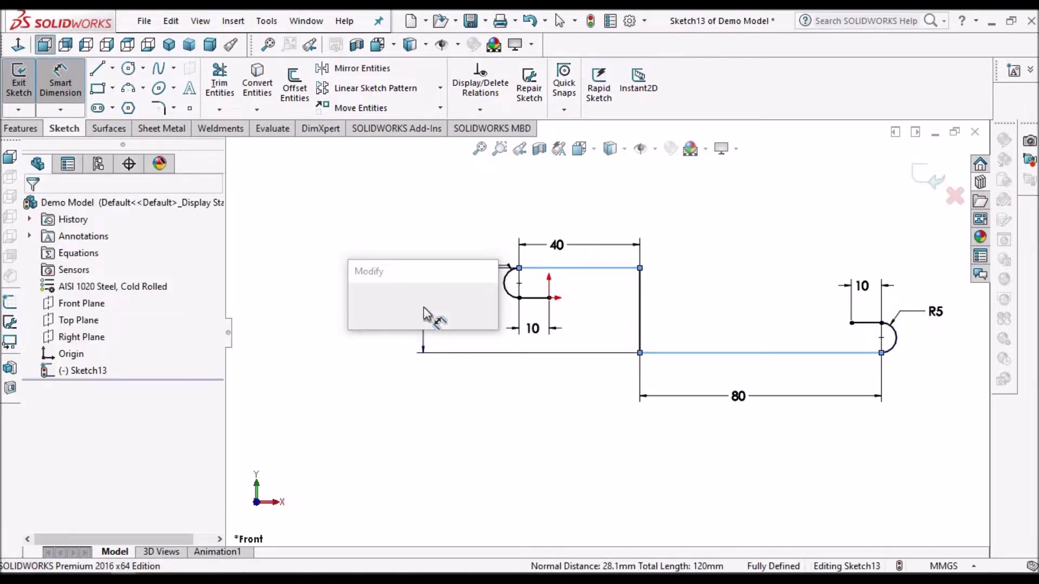
pyautogui.write('40')
pyautogui.press('Return')
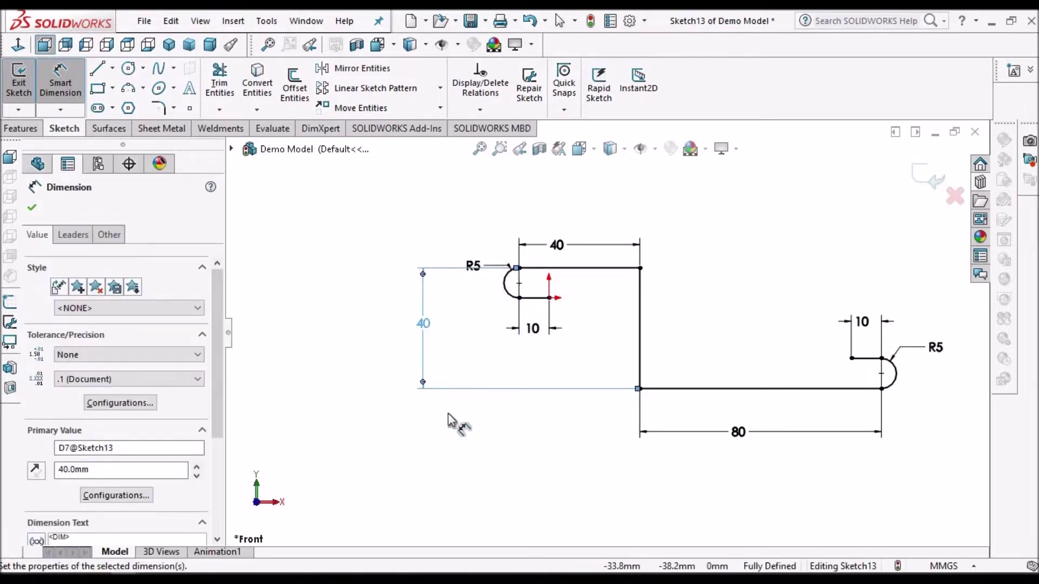
# Round both corners of the vertical web with 4 mm sketch fillets
pyautogui.press('Escape')
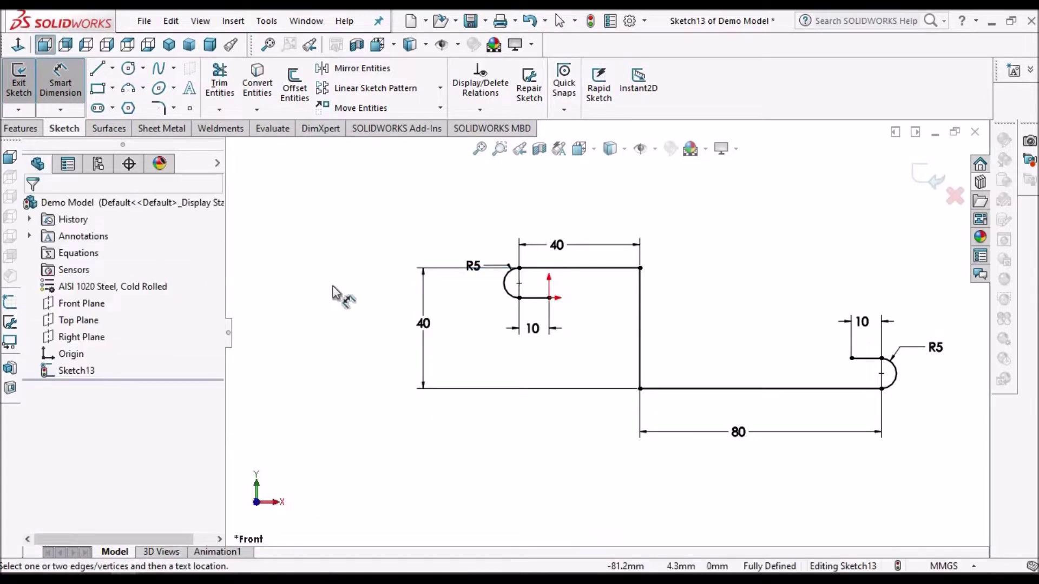
pyautogui.press('Escape')
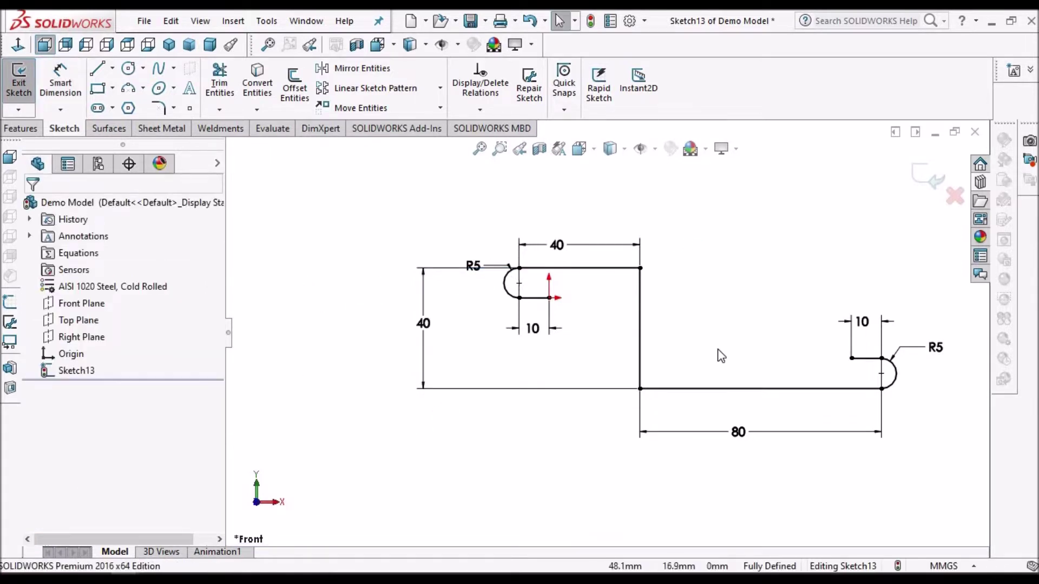
pyautogui.scroll(3, 721, 356)
pyautogui.scroll(-2, 698, 373)
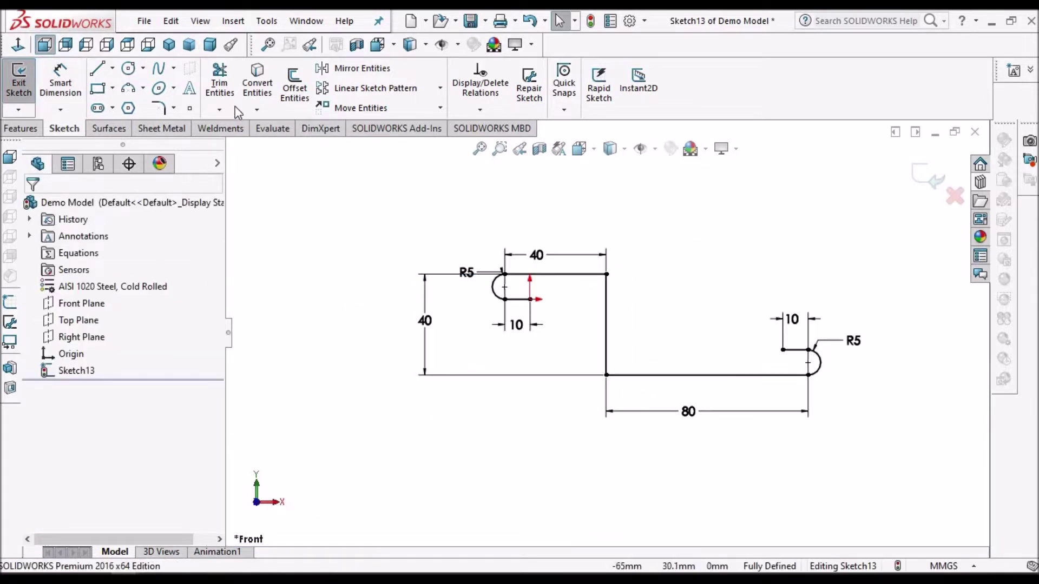
pyautogui.click(159, 110)
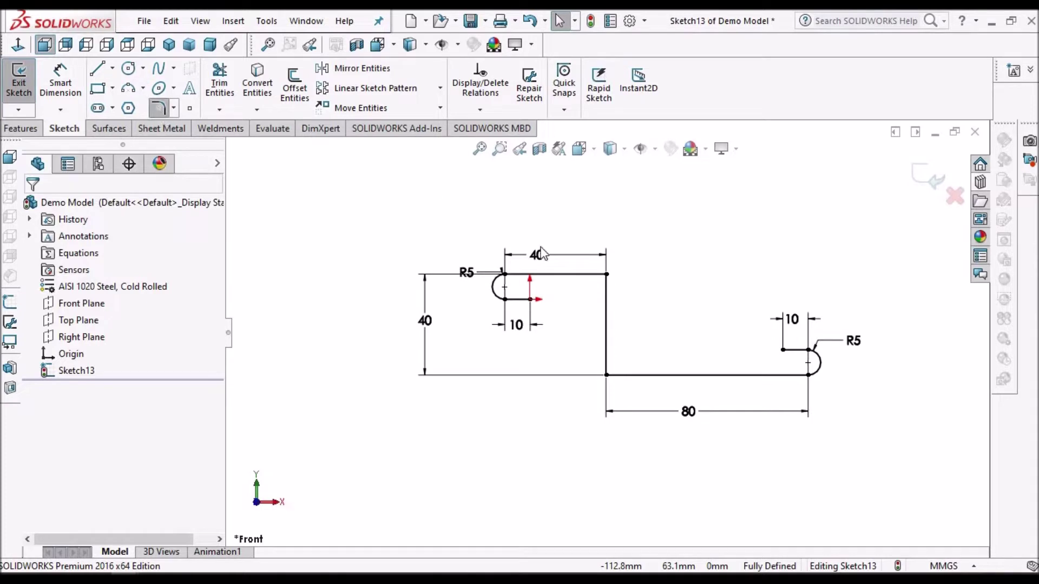
pyautogui.click(592, 275)
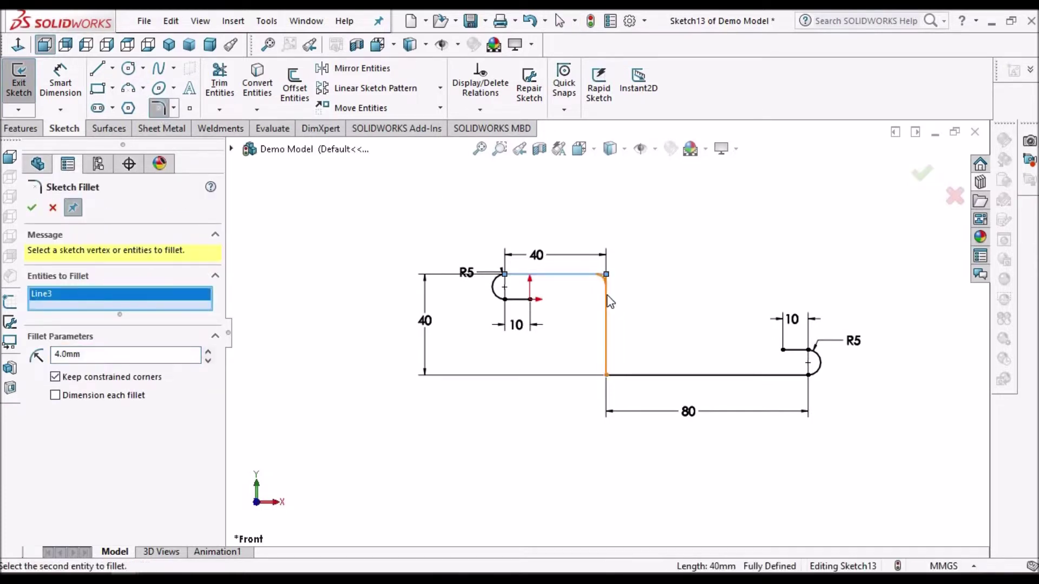
pyautogui.click(607, 346)
pyautogui.click(635, 375)
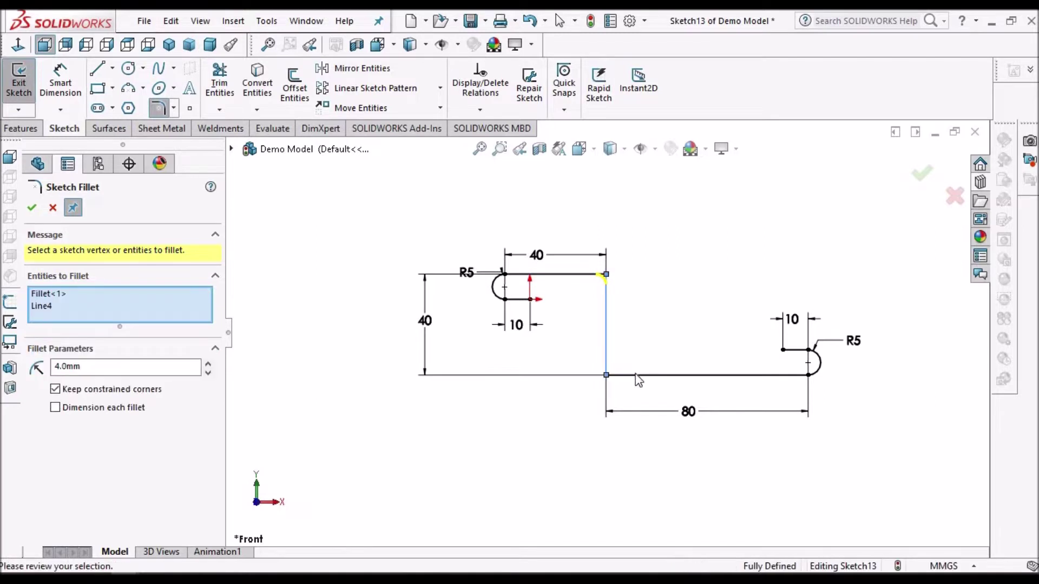
pyautogui.click(32, 210)
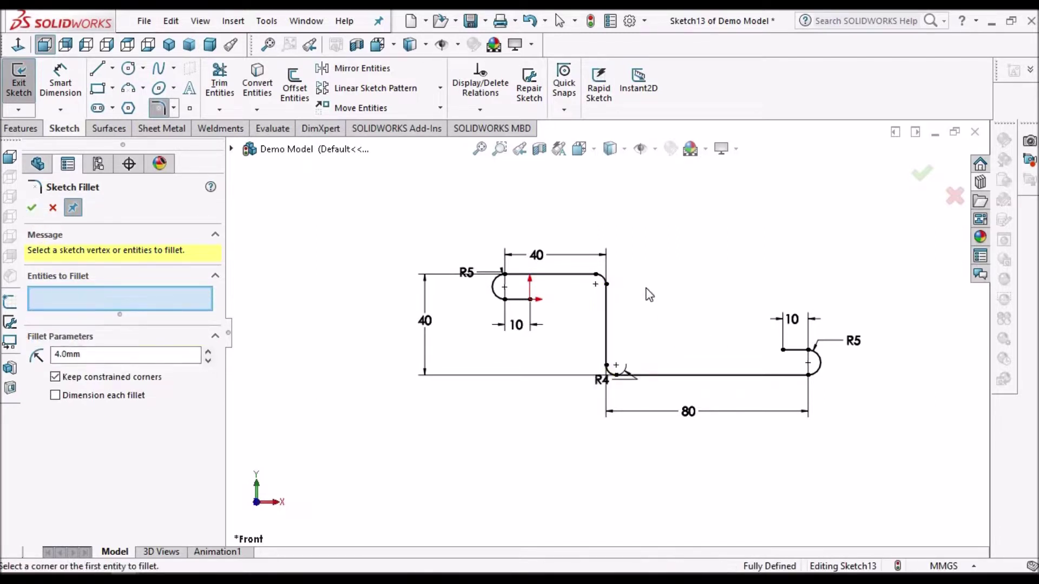
pyautogui.press('Escape')
# Move the R4 label below the lower corner and the left R5 label up and left
pyautogui.moveTo(602, 377); pyautogui.dragTo(557, 409)
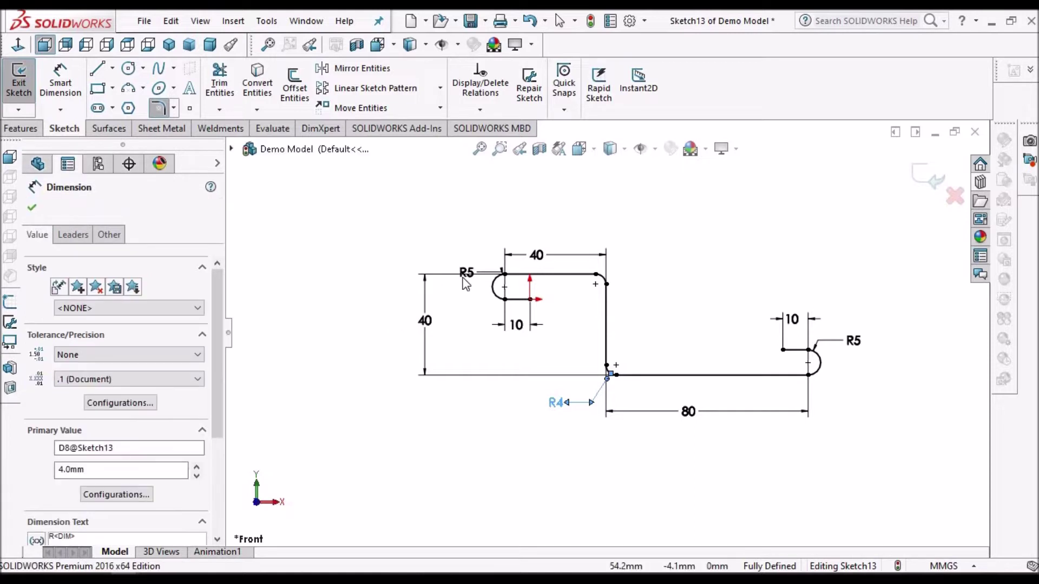
pyautogui.moveTo(469, 276); pyautogui.dragTo(444, 248)
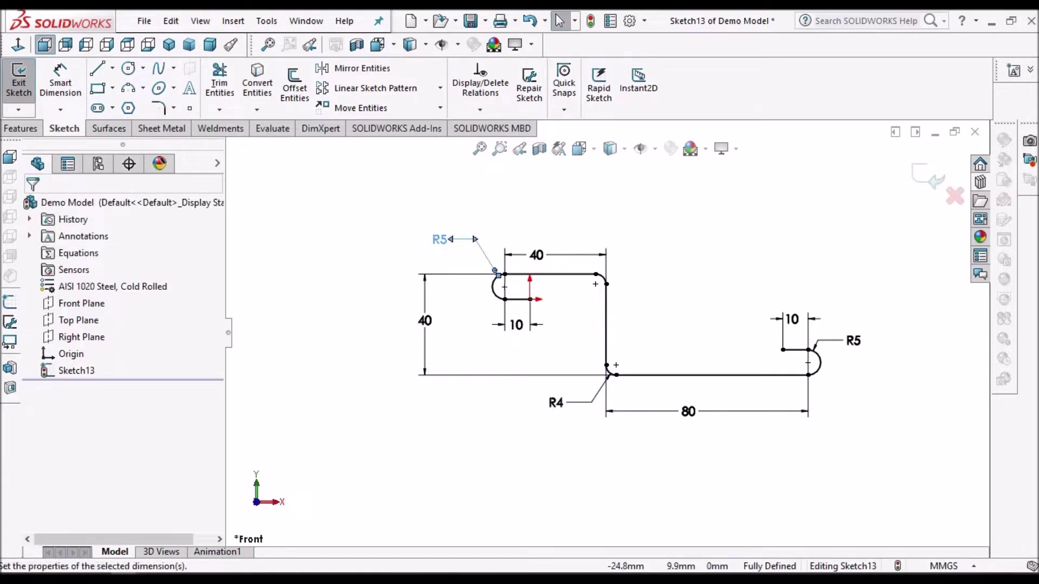
pyautogui.click(685, 271)
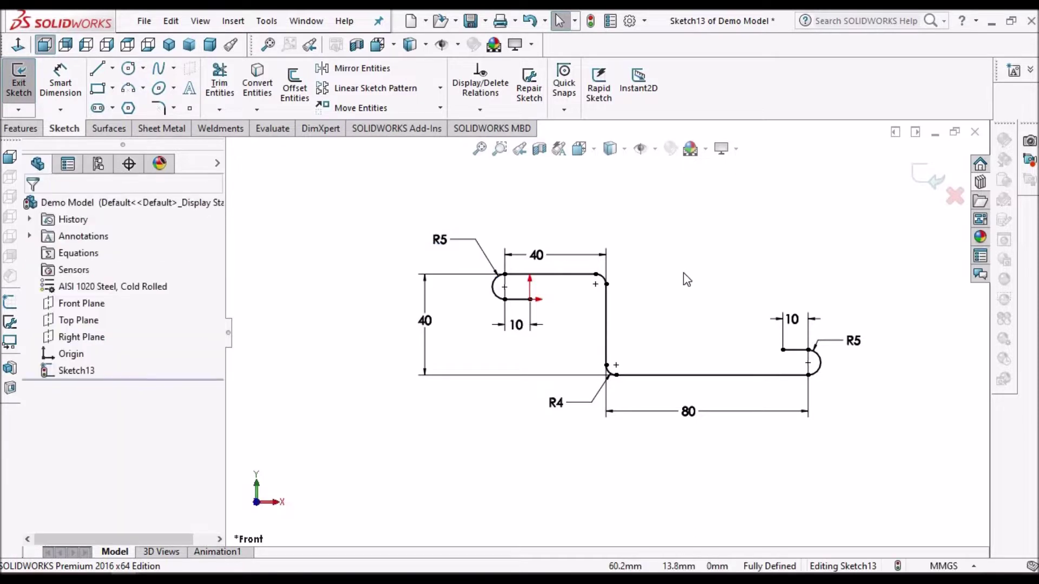
pyautogui.scroll(1, 660, 336)
pyautogui.scroll(-3, 661, 336)
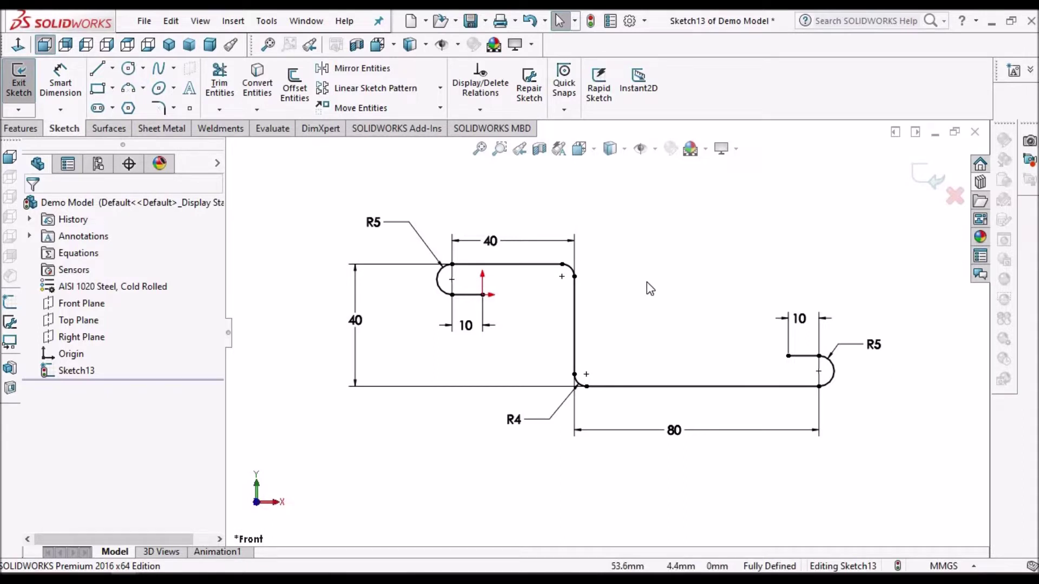
# Create a base flange from the sketch with 2 mm thickness and 2 mm bend radius
pyautogui.click(168, 130)
pyautogui.click(27, 84)
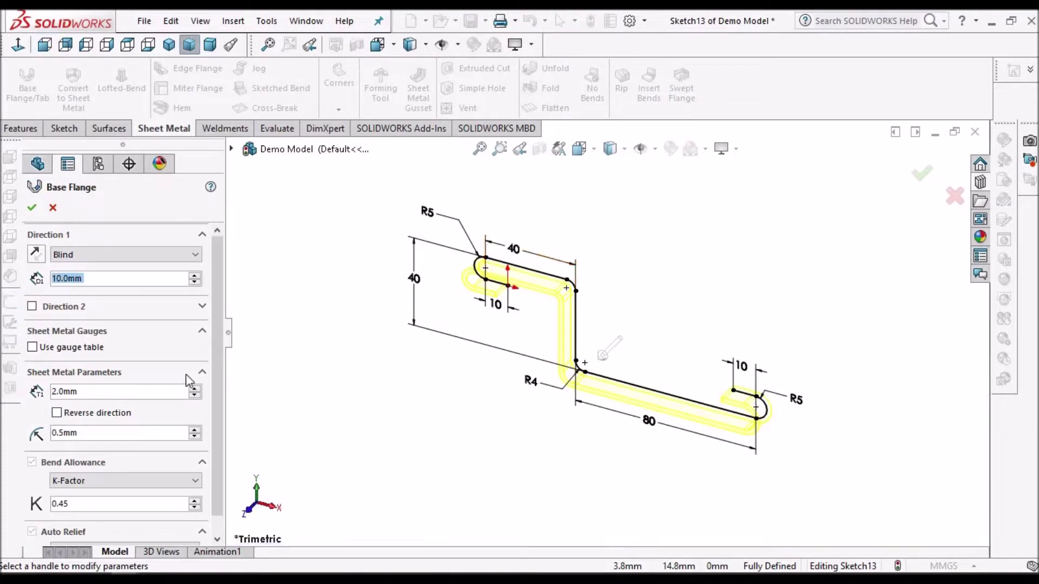
pyautogui.click(102, 392)
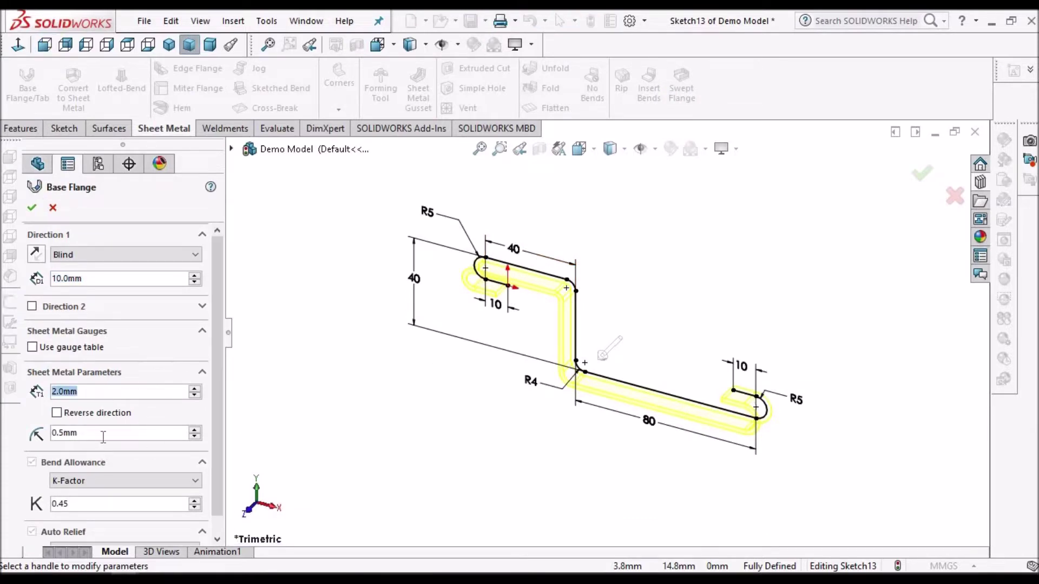
pyautogui.scroll(-1, 216, 469)
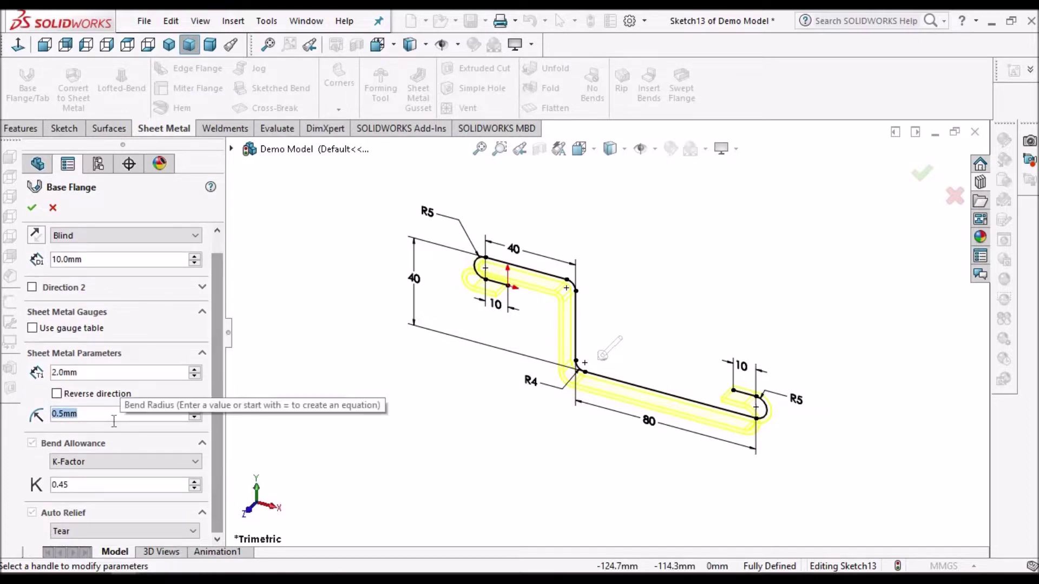
pyautogui.write('2')
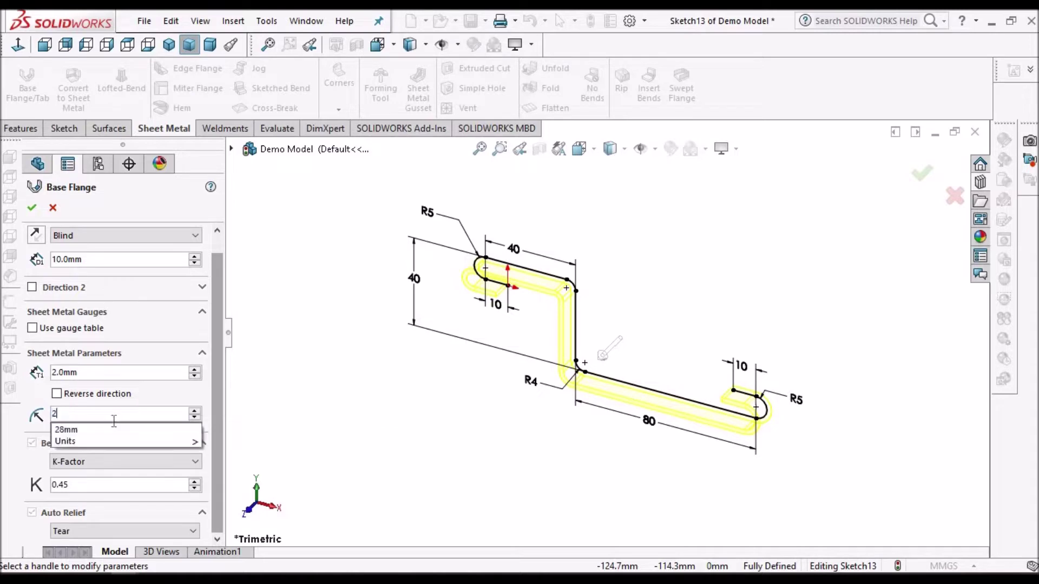
pyautogui.press('Return')
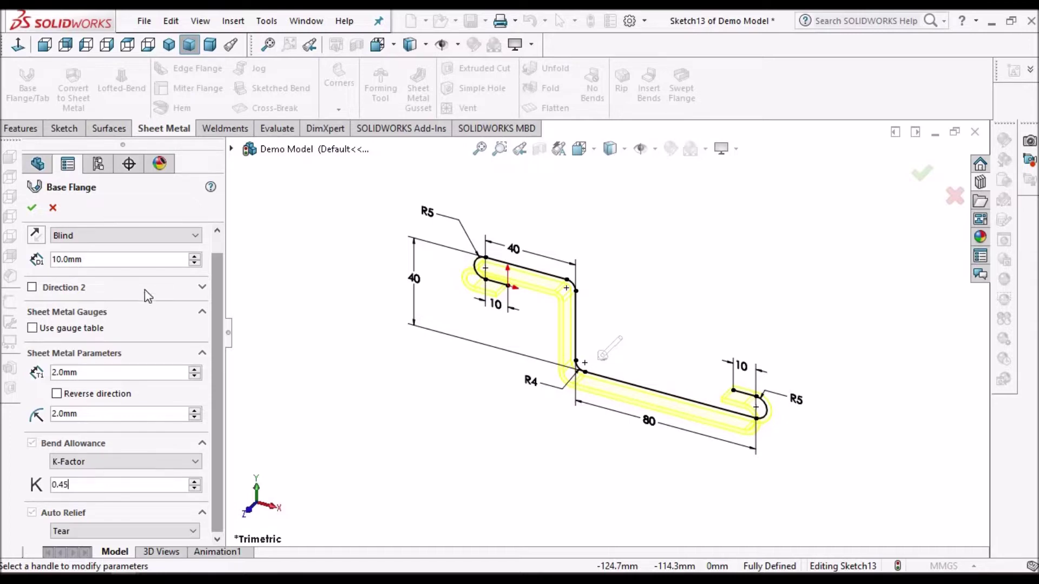
# Extend the base flange 60 mm about the mid plane and accept it
pyautogui.click(195, 237)
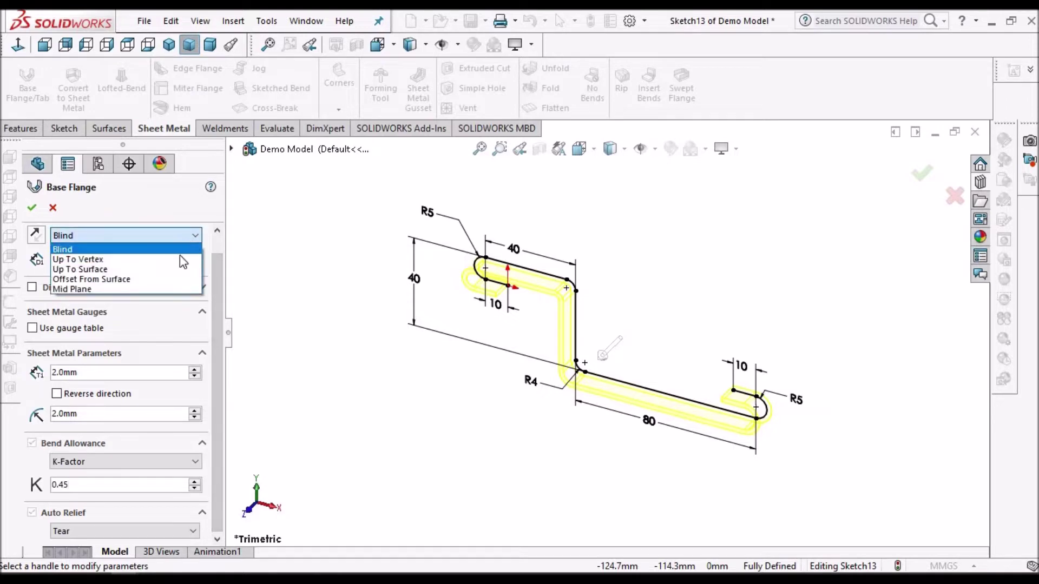
pyautogui.click(156, 290)
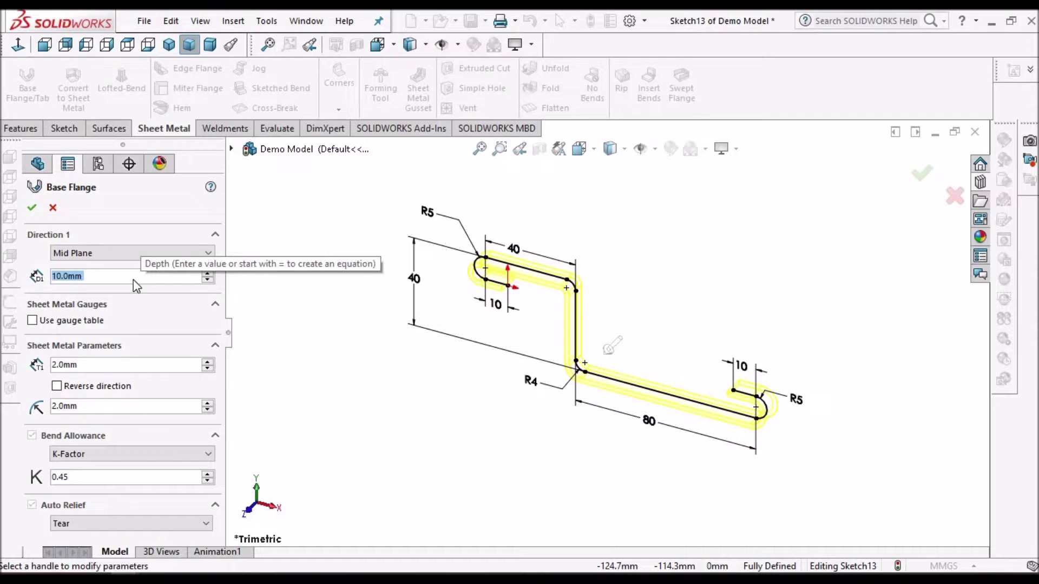
pyautogui.write('60')
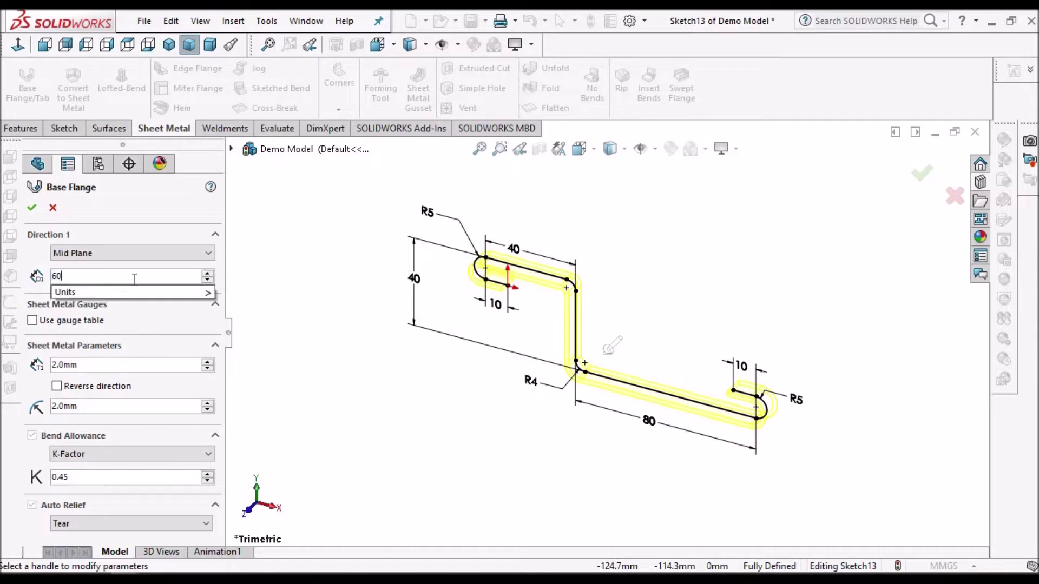
pyautogui.press('Return')
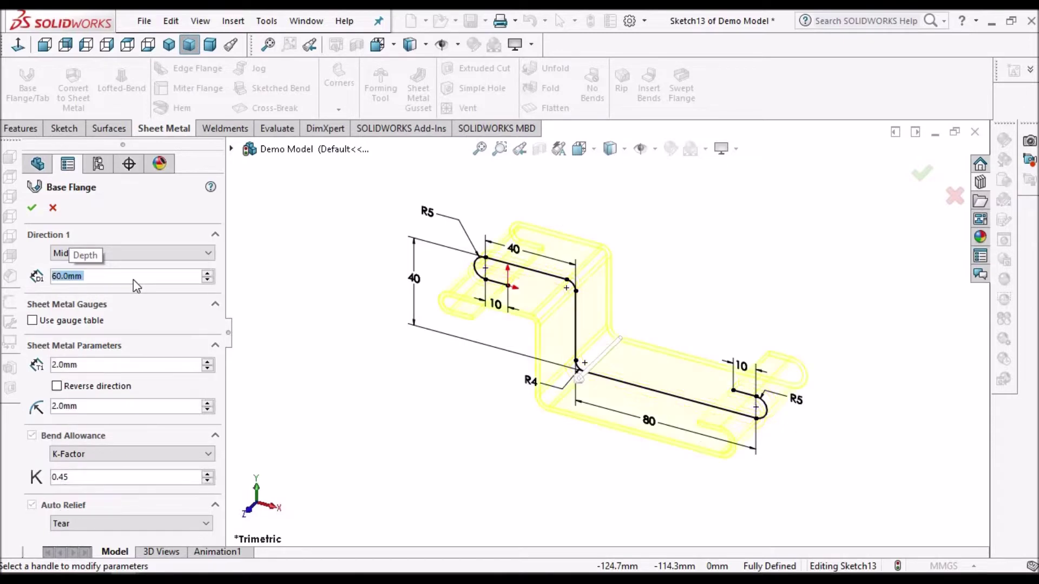
pyautogui.click(34, 210)
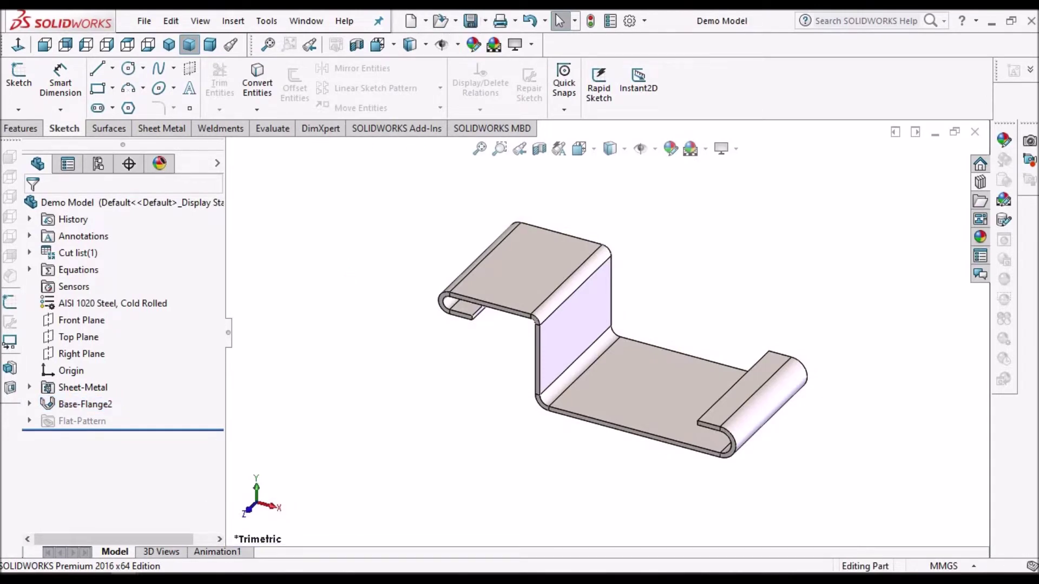
# Compare the new base flange against the reference PDF of the finished bracket
pyautogui.hotkey('alt', 'Tab')
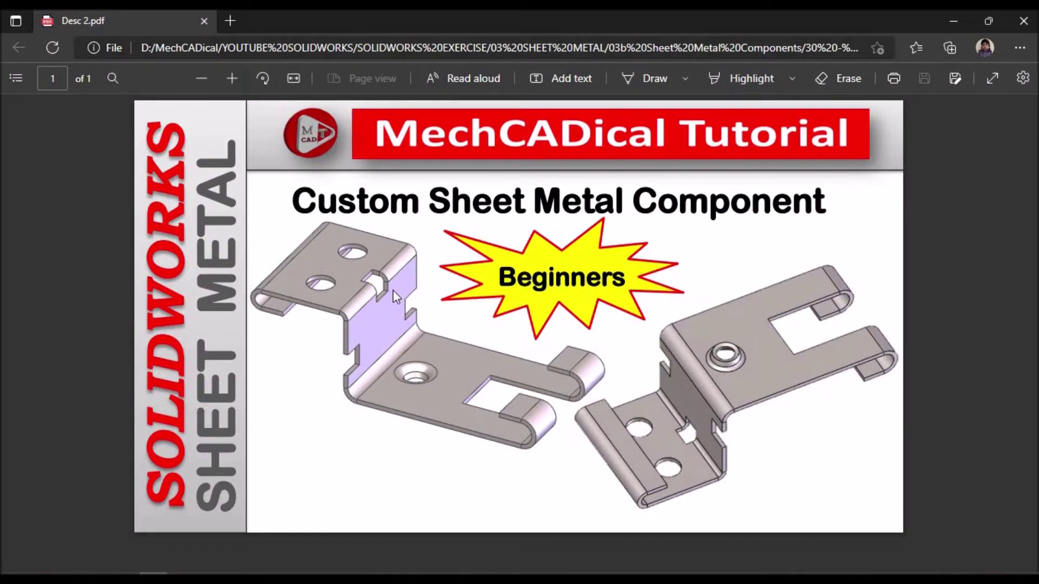
pyautogui.hotkey('alt', 'Tab')
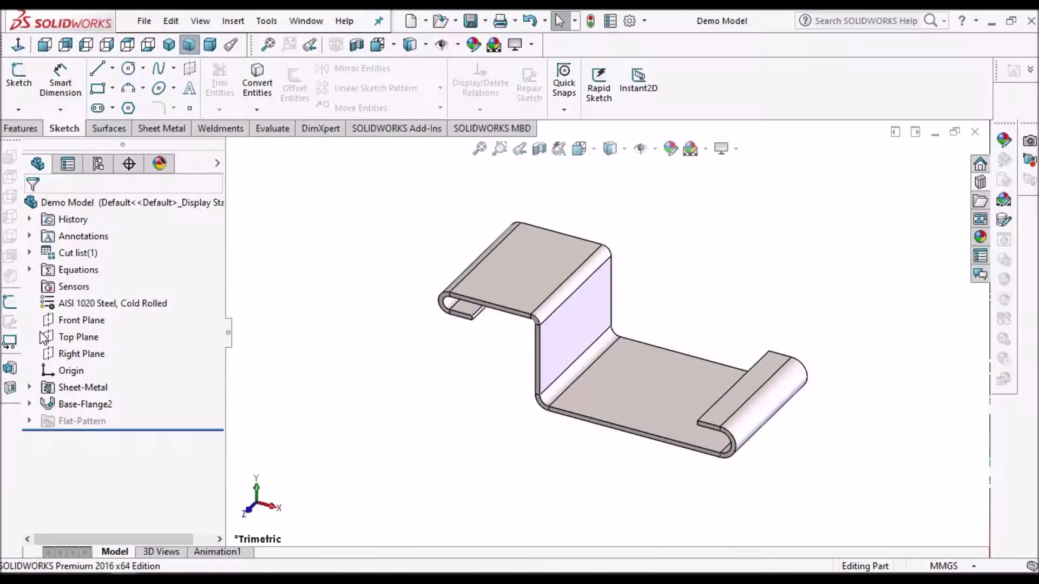
pyautogui.click(163, 130)
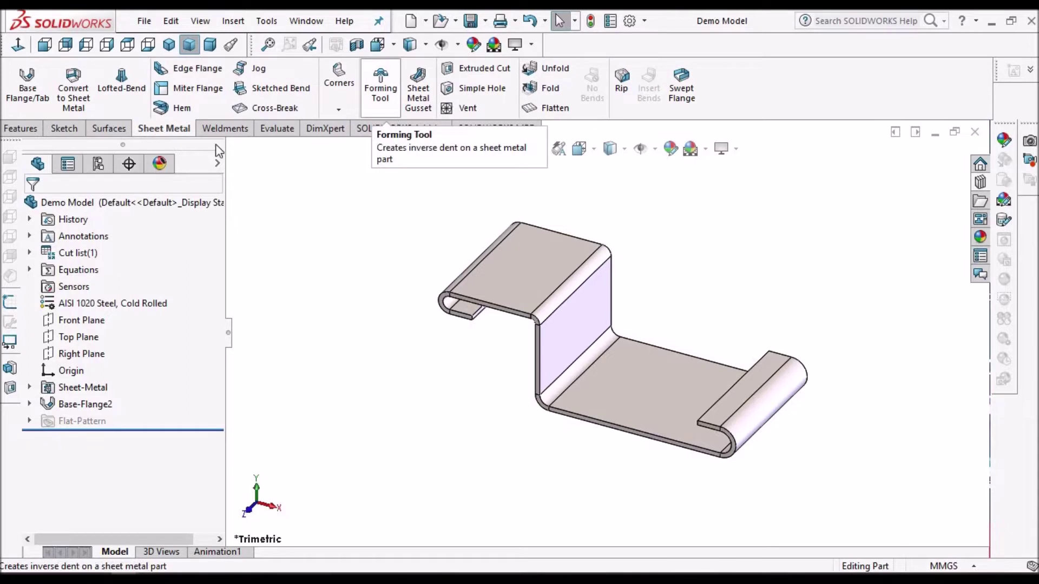
# Unfold all bends of the bracket with the lower flange face fixed
pyautogui.click(557, 69)
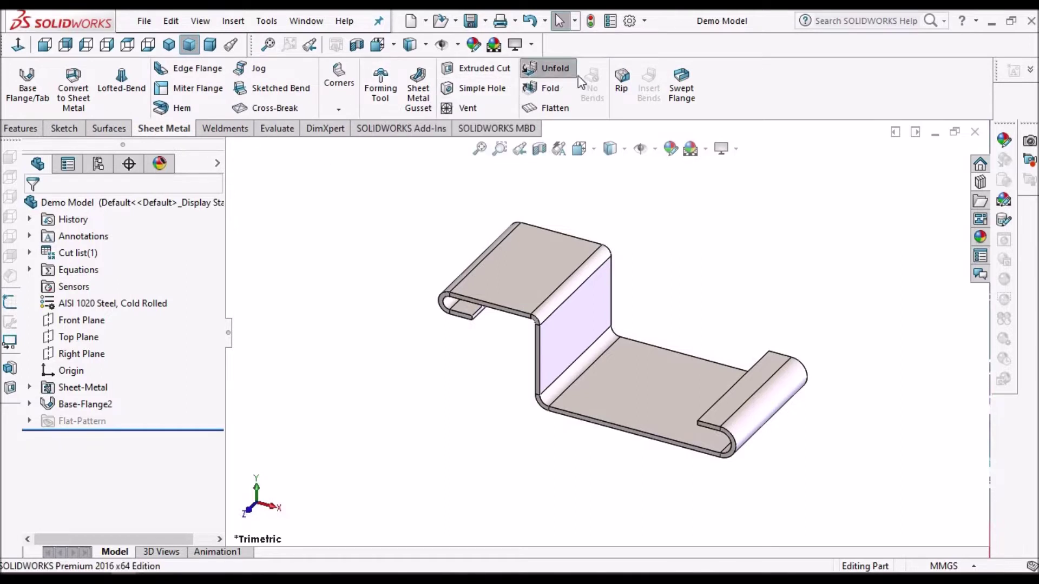
pyautogui.click(622, 386)
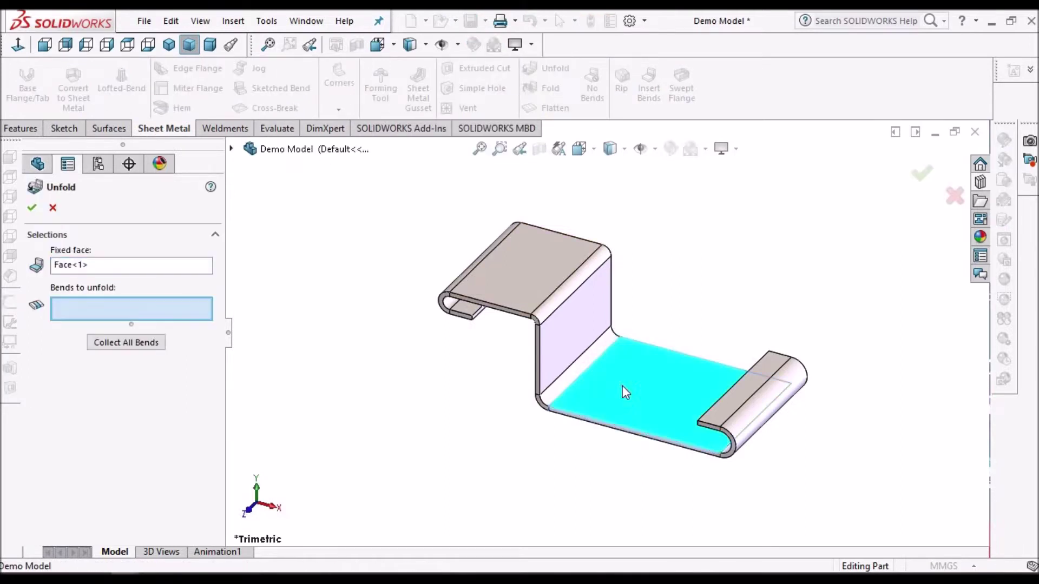
pyautogui.click(132, 342)
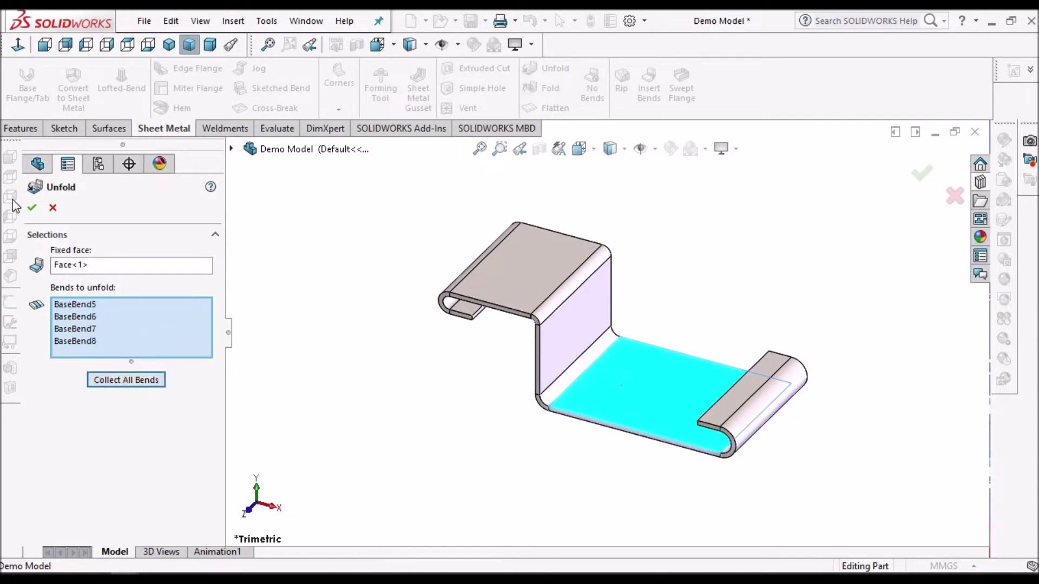
pyautogui.click(33, 209)
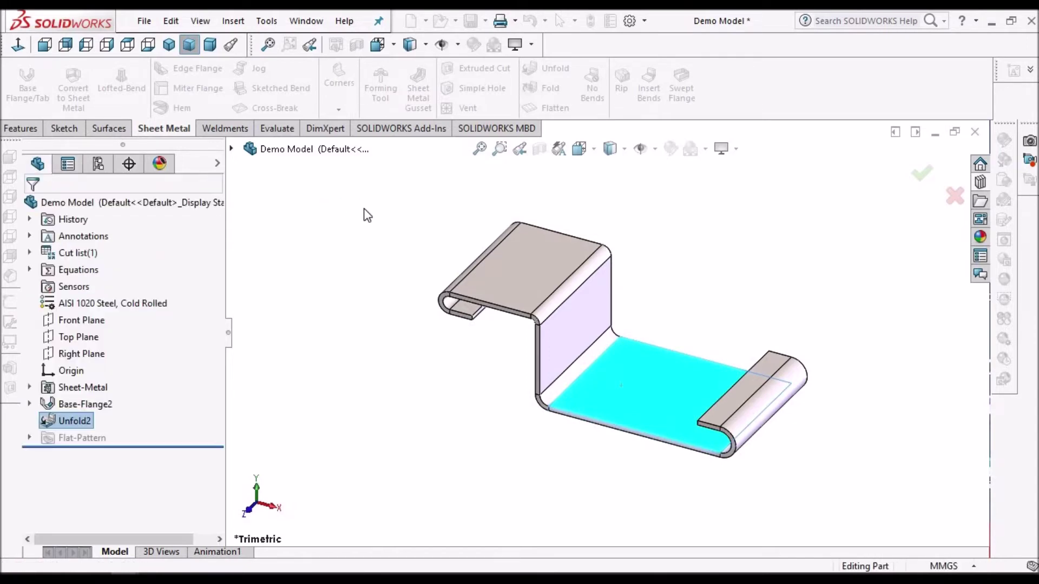
# View the flattened part normal to its middle face and select that face for sketching
pyautogui.click(626, 377)
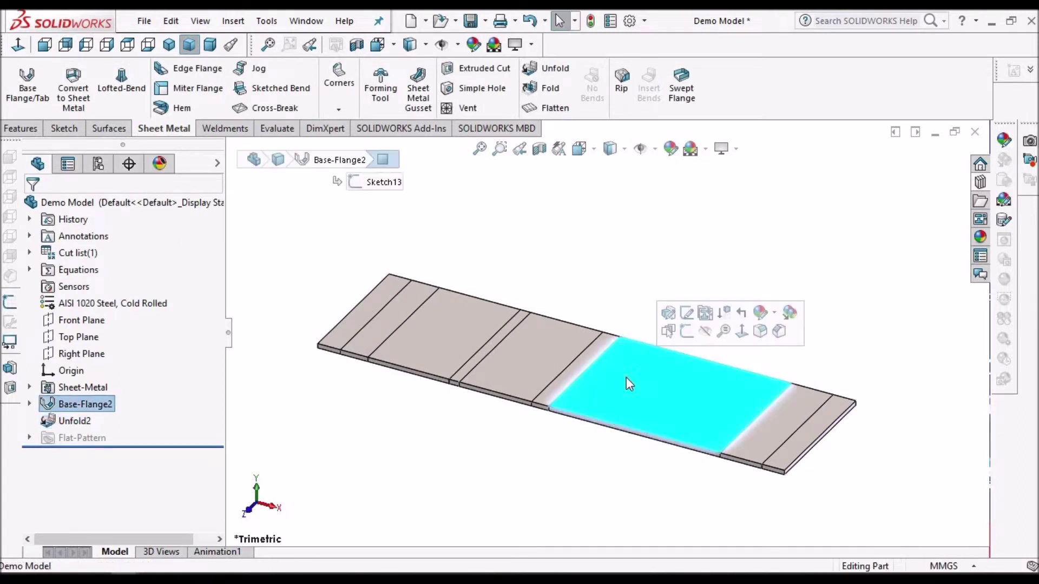
pyautogui.click(18, 45)
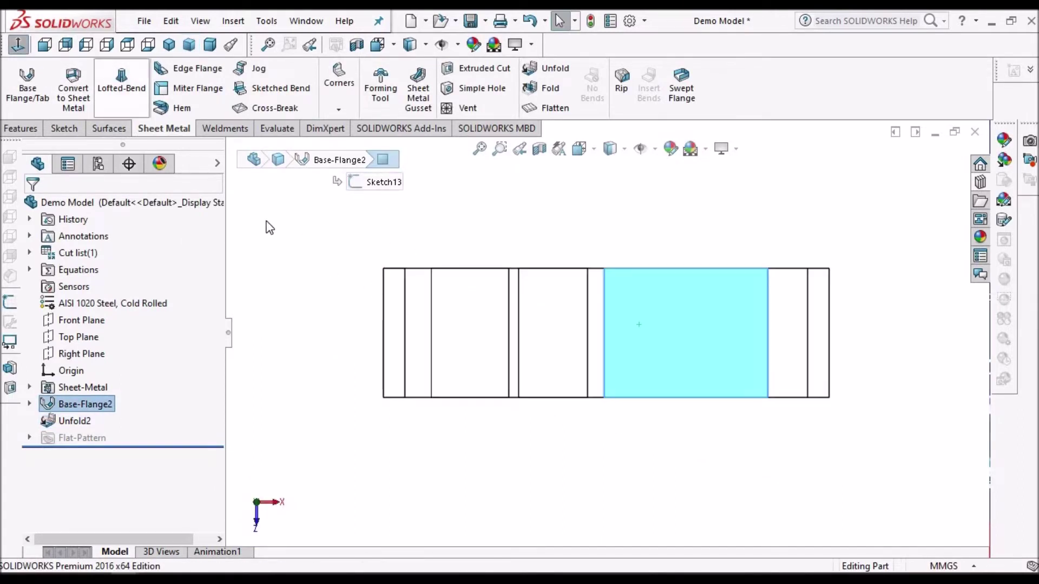
pyautogui.click(347, 224)
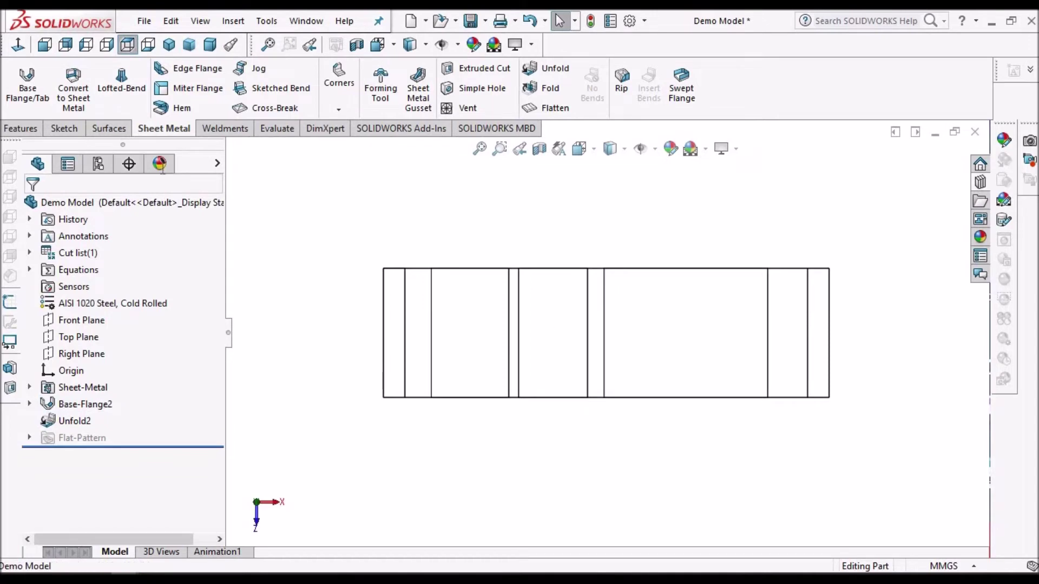
pyautogui.click(670, 350)
pyautogui.click(63, 128)
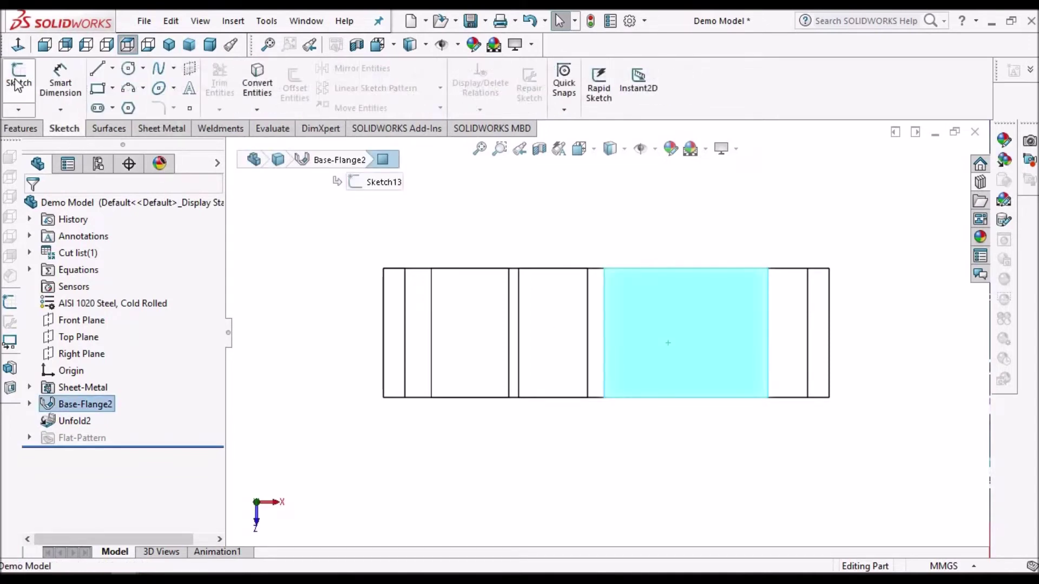
# Sketch a small rectangle left of centre and a long rectangle ending at the part's right edge
pyautogui.click(18, 81)
pyautogui.click(96, 97)
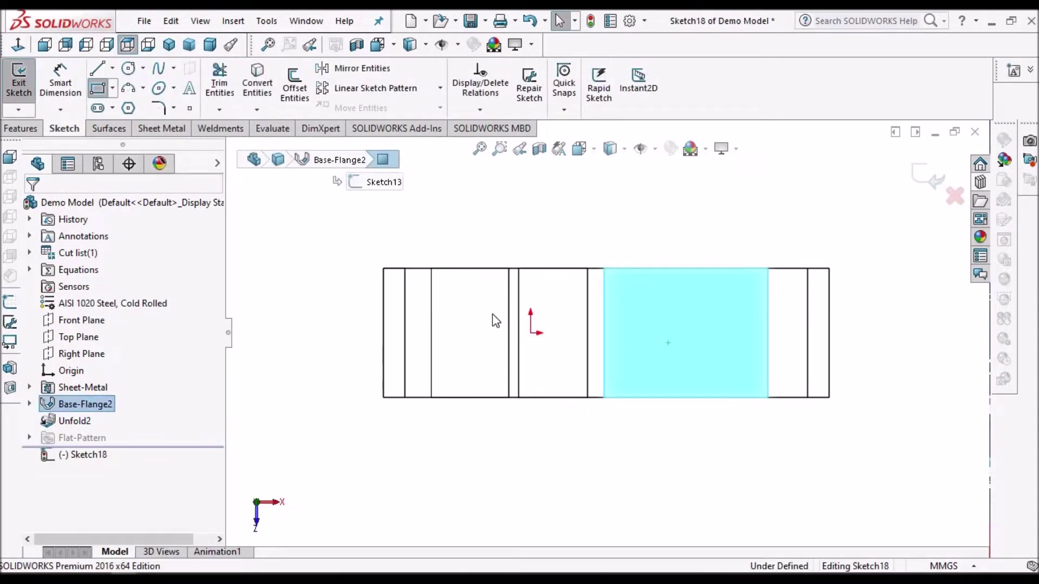
pyautogui.click(492, 313)
pyautogui.click(546, 350)
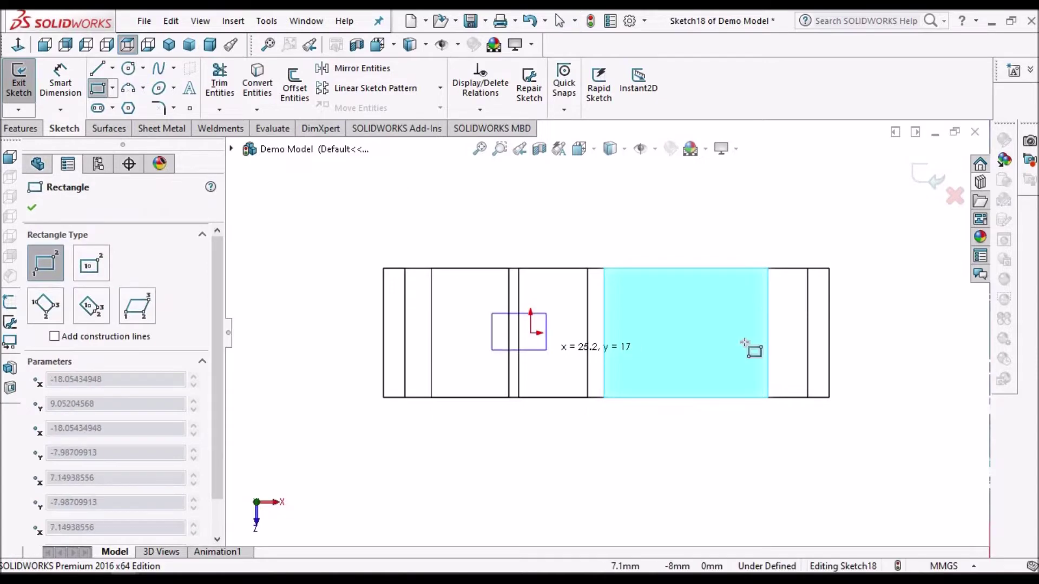
pyautogui.click(720, 314)
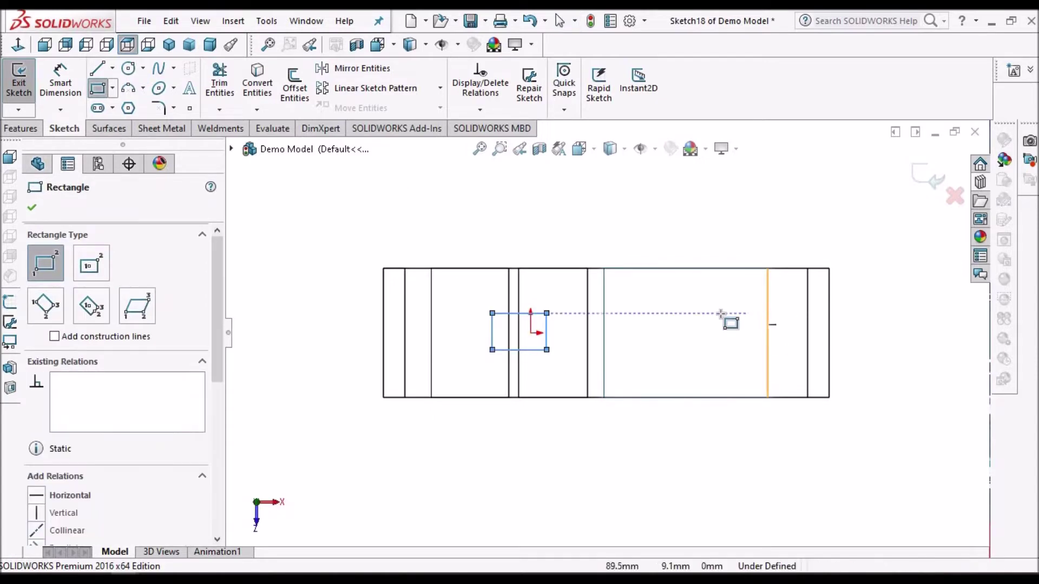
pyautogui.click(842, 354)
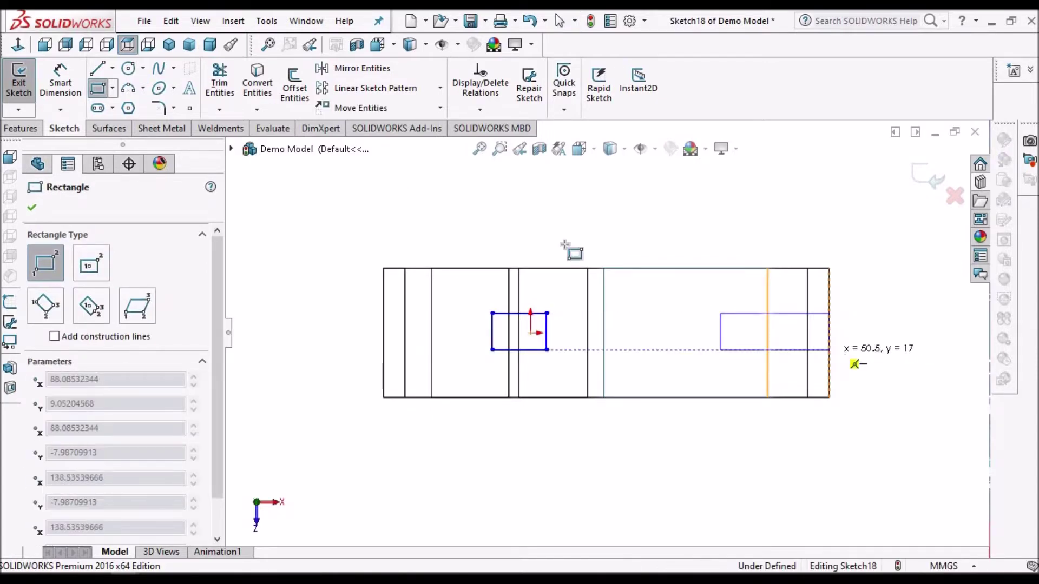
pyautogui.rightClick(545, 215)
pyautogui.click(560, 221)
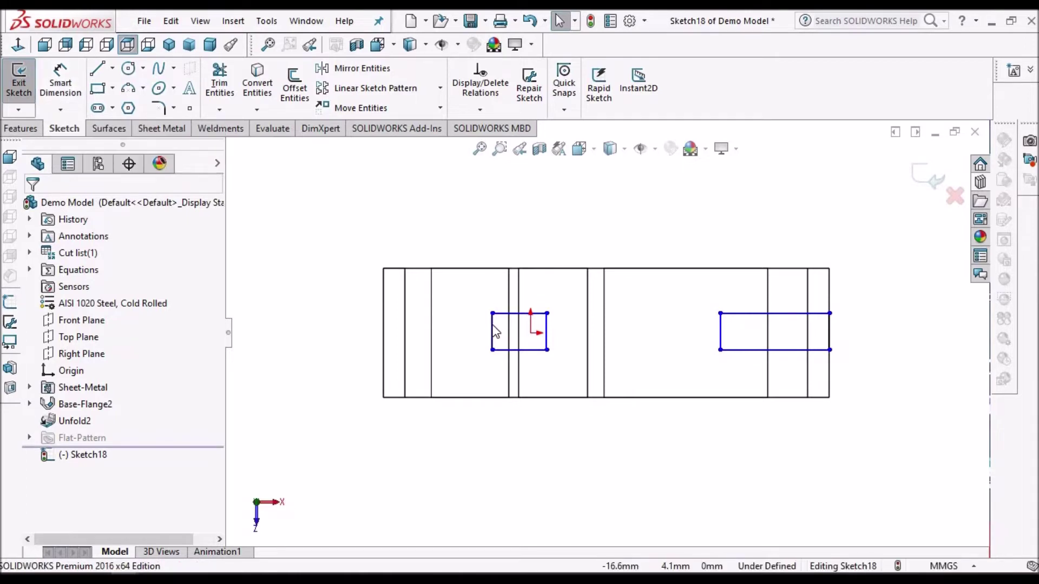
pyautogui.click(60, 81)
# Dimension the small notch's height to 10 mm and place it 25 mm above the bottom edge
pyautogui.click(492, 325)
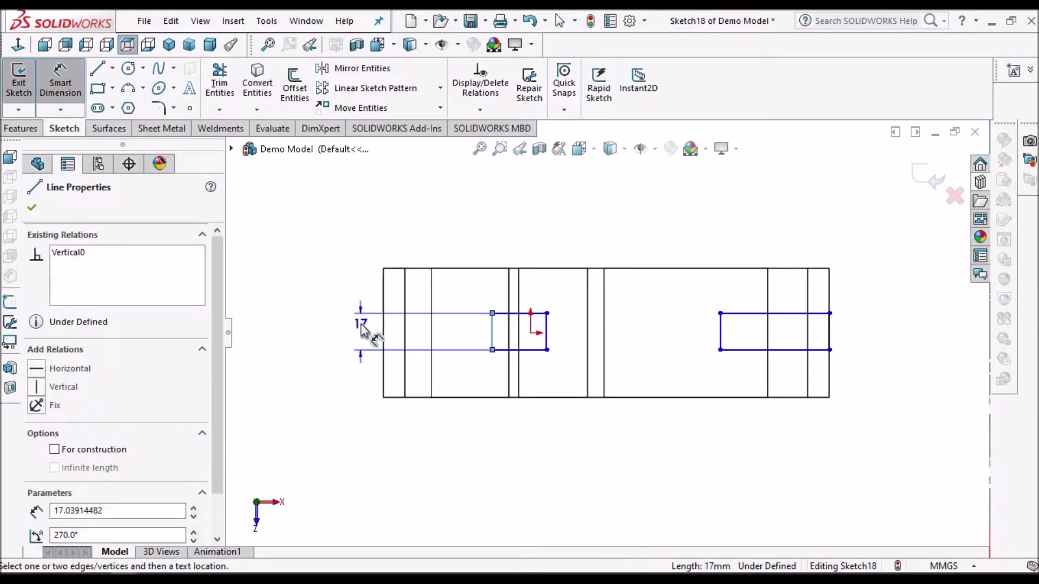
pyautogui.click(362, 331)
pyautogui.write('10')
pyautogui.press('Return')
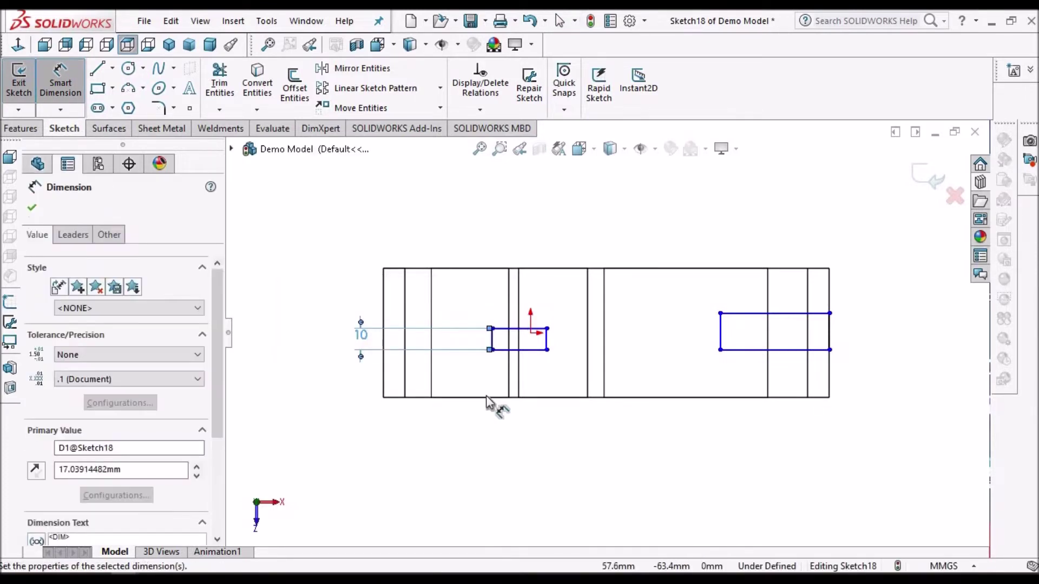
pyautogui.click(486, 397)
pyautogui.click(502, 350)
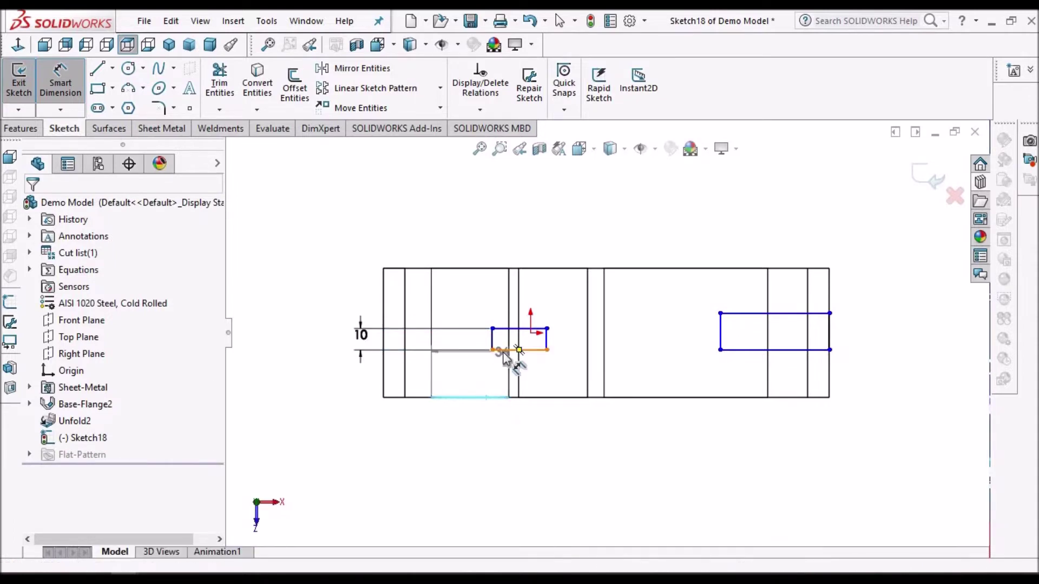
pyautogui.click(324, 373)
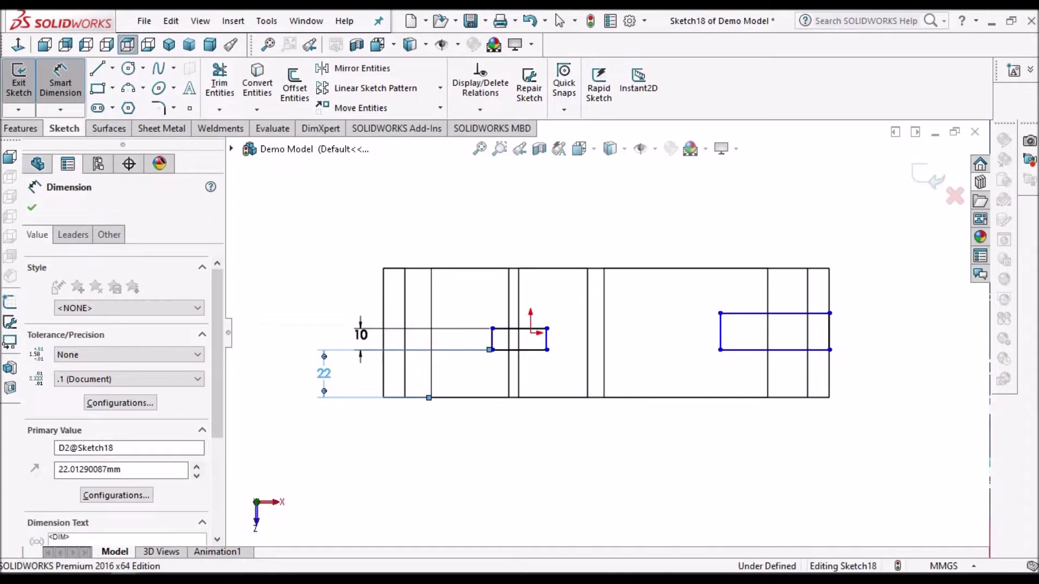
pyautogui.write('25')
pyautogui.press('Return')
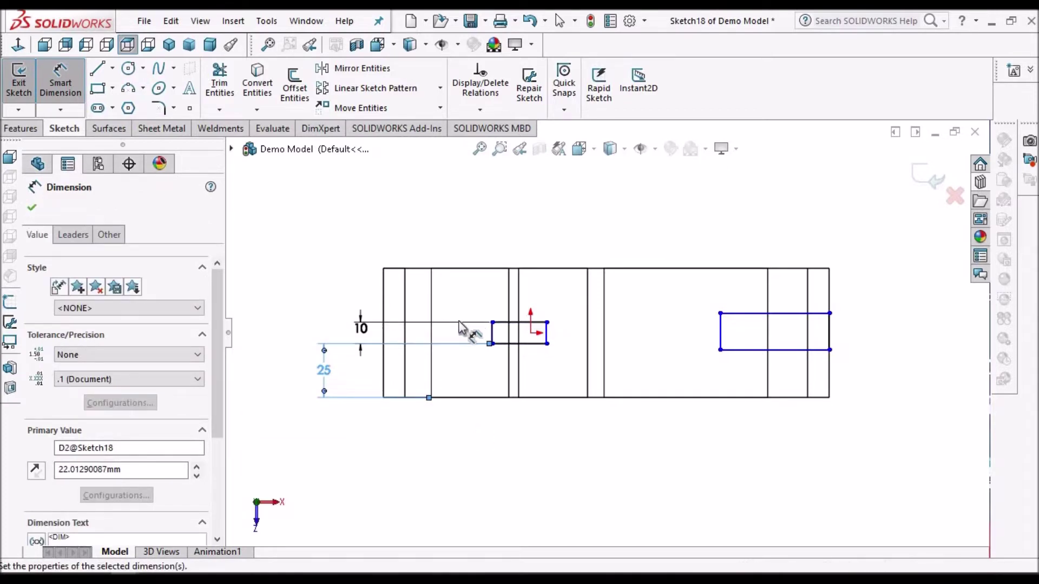
pyautogui.click(534, 354)
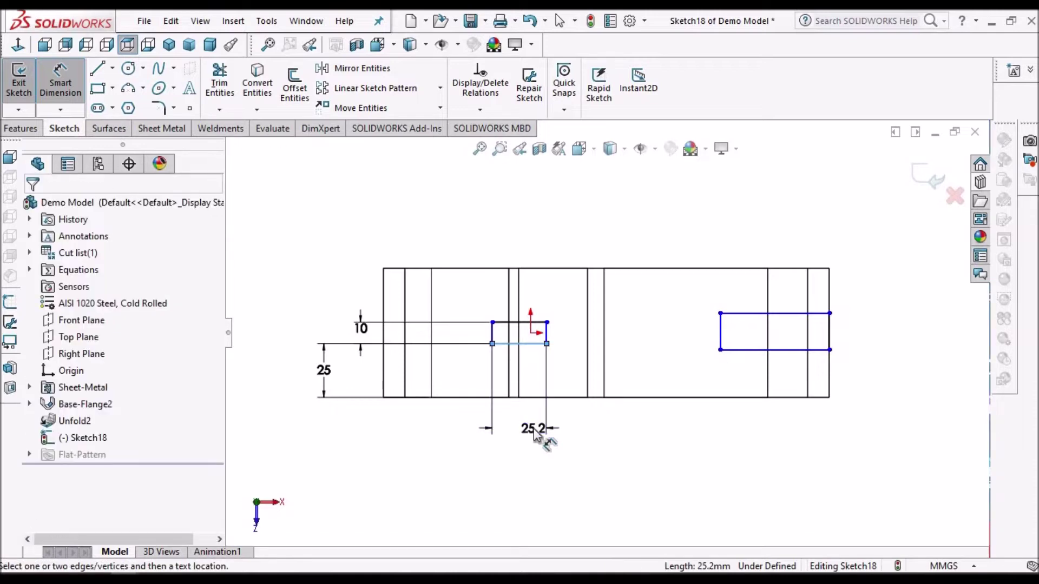
# Set the notch width to 12 mm and its distance from the left edge to 55 mm
pyautogui.click(541, 435)
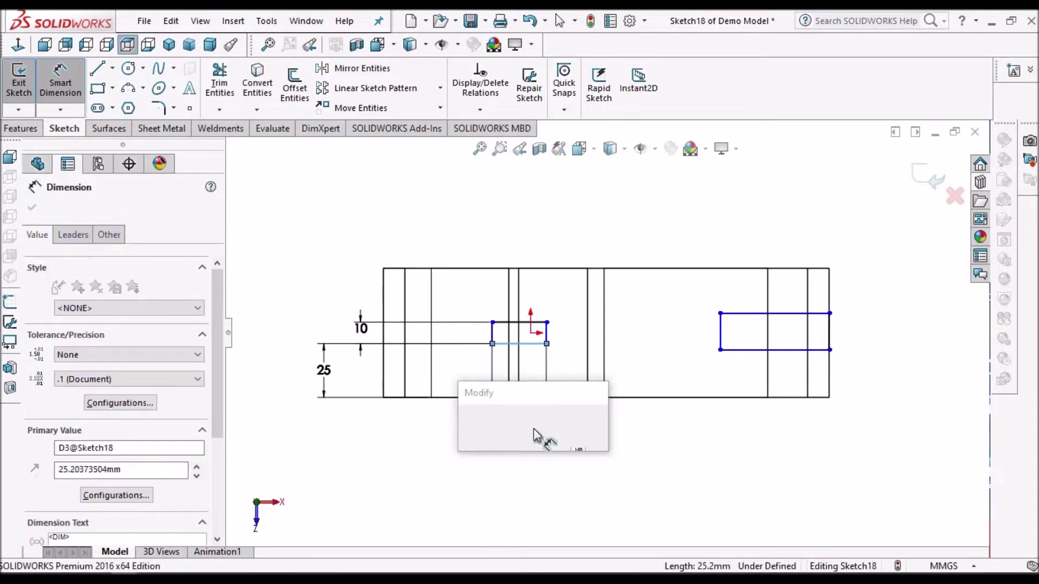
pyautogui.write('12')
pyautogui.press('Return')
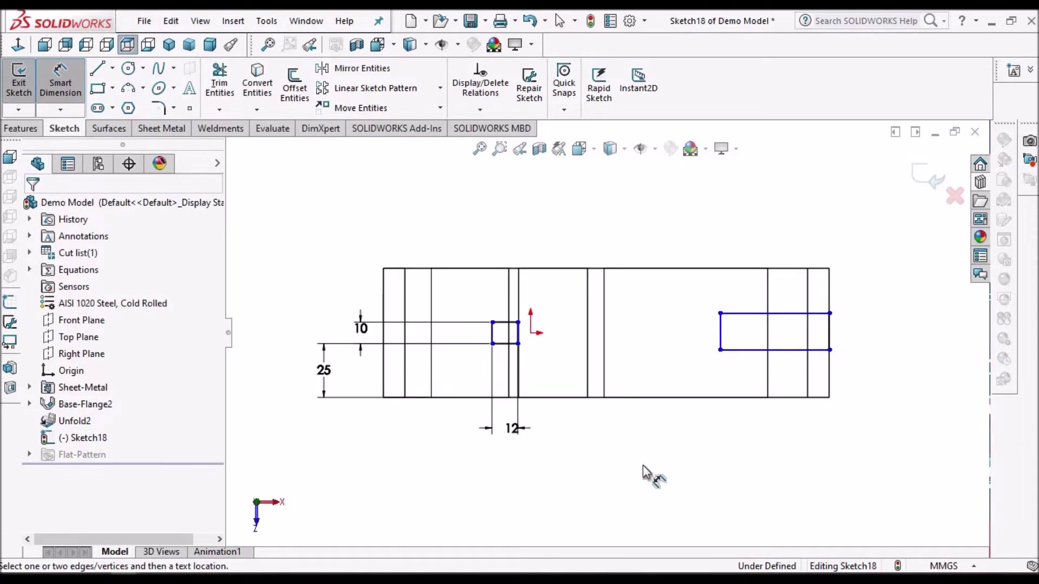
pyautogui.click(383, 302)
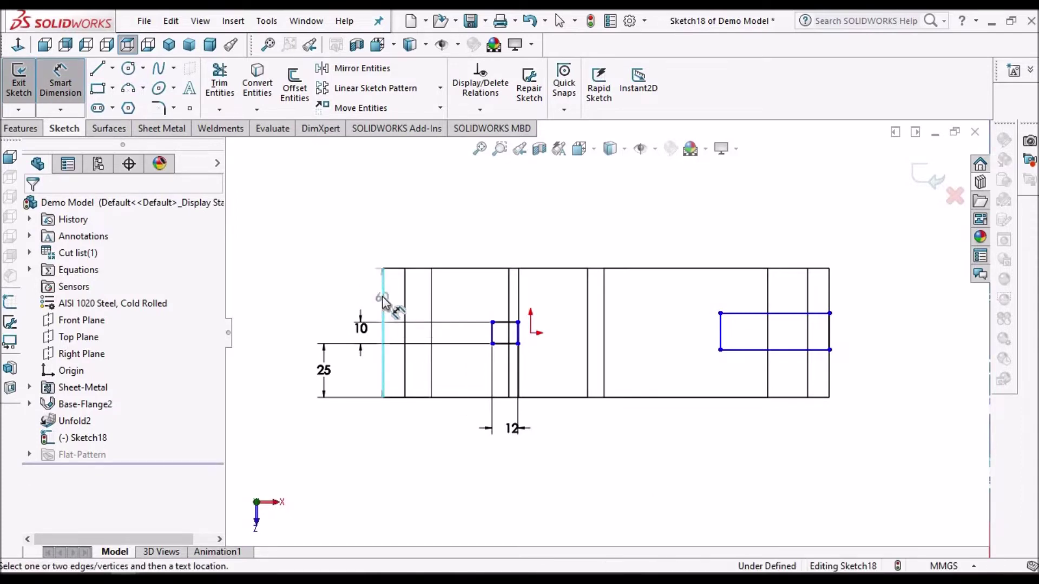
pyautogui.click(493, 338)
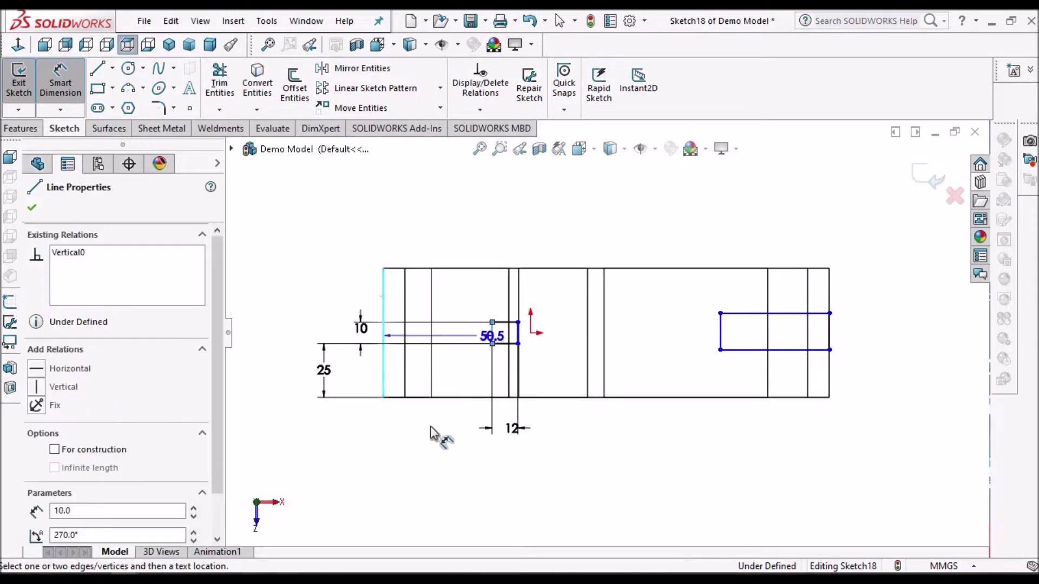
pyautogui.click(430, 428)
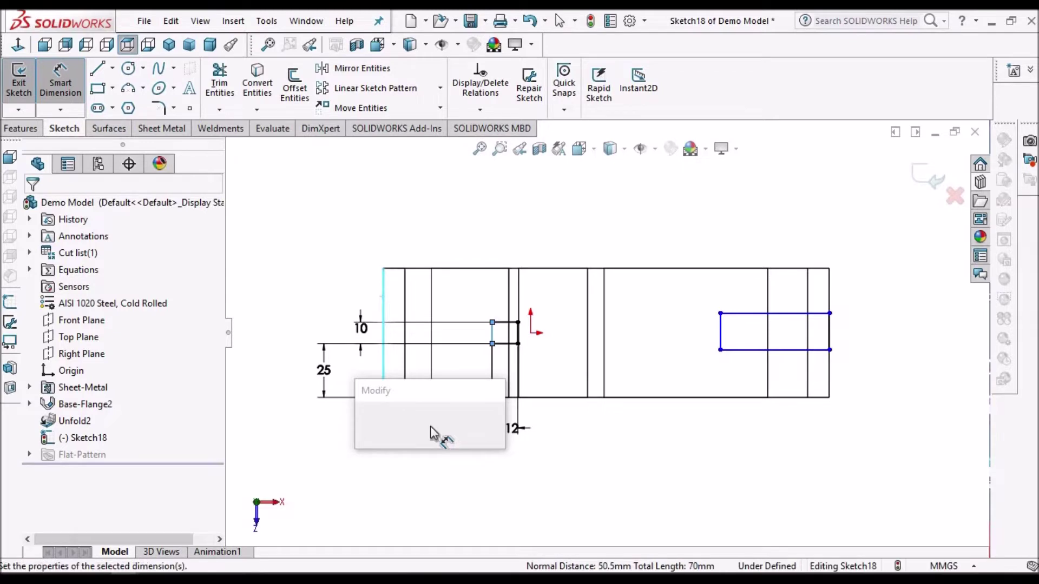
pyautogui.write('55')
pyautogui.press('Return')
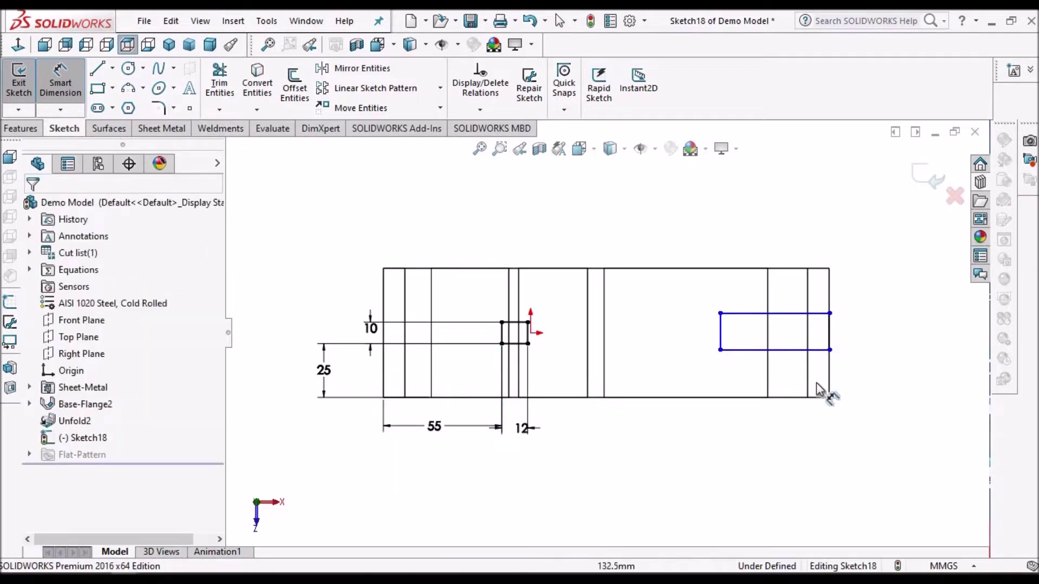
# Dimension the right slot to 65 mm long and 25 mm high
pyautogui.click(775, 350)
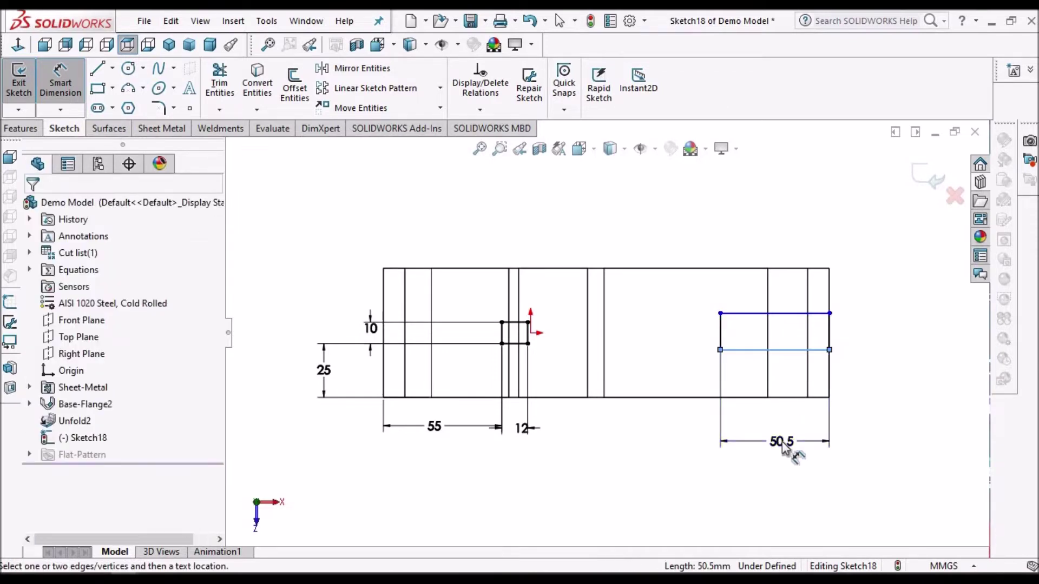
pyautogui.click(782, 443)
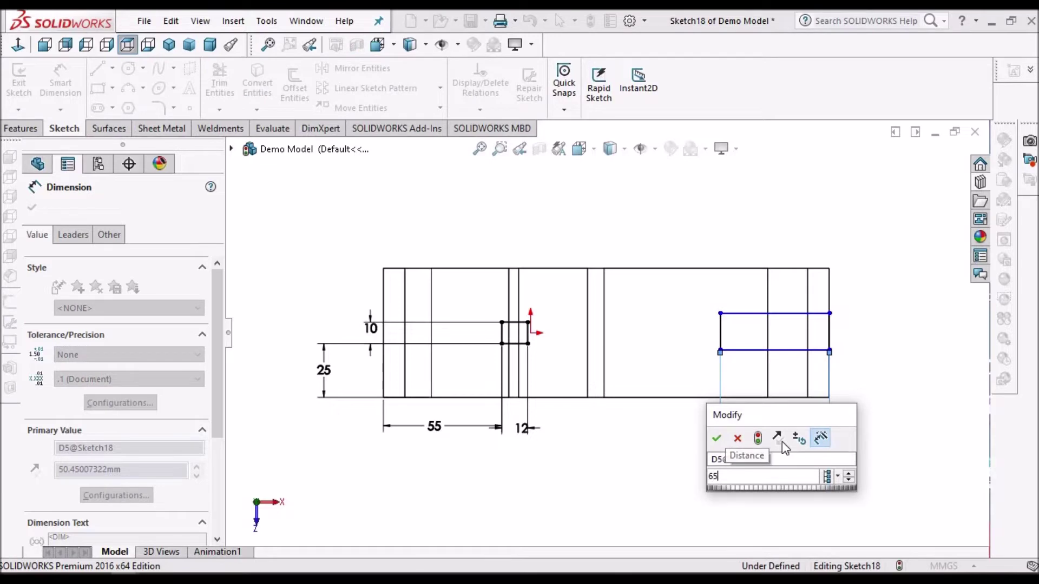
pyautogui.press('Return')
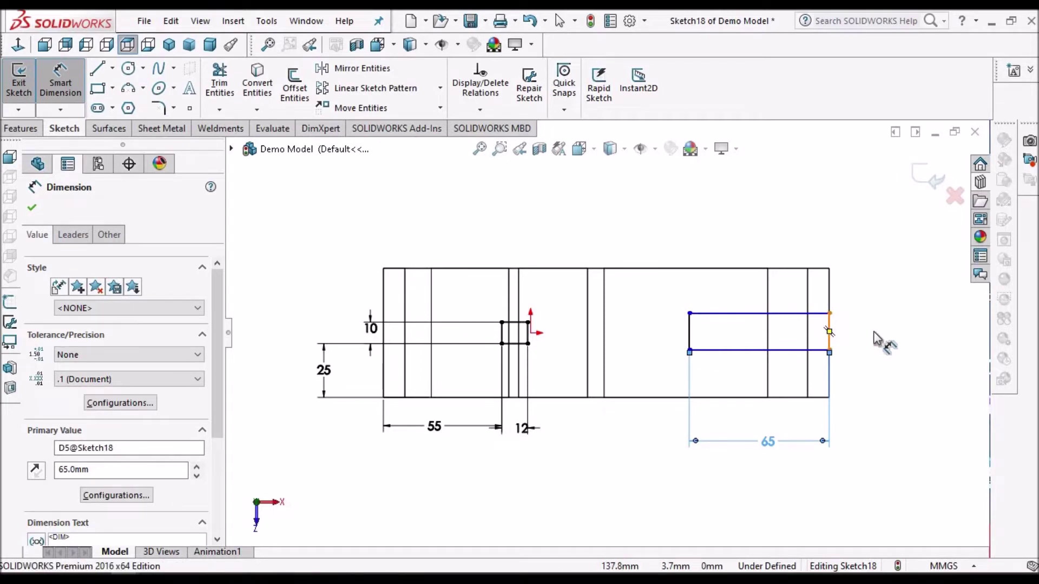
pyautogui.click(829, 331)
pyautogui.click(873, 331)
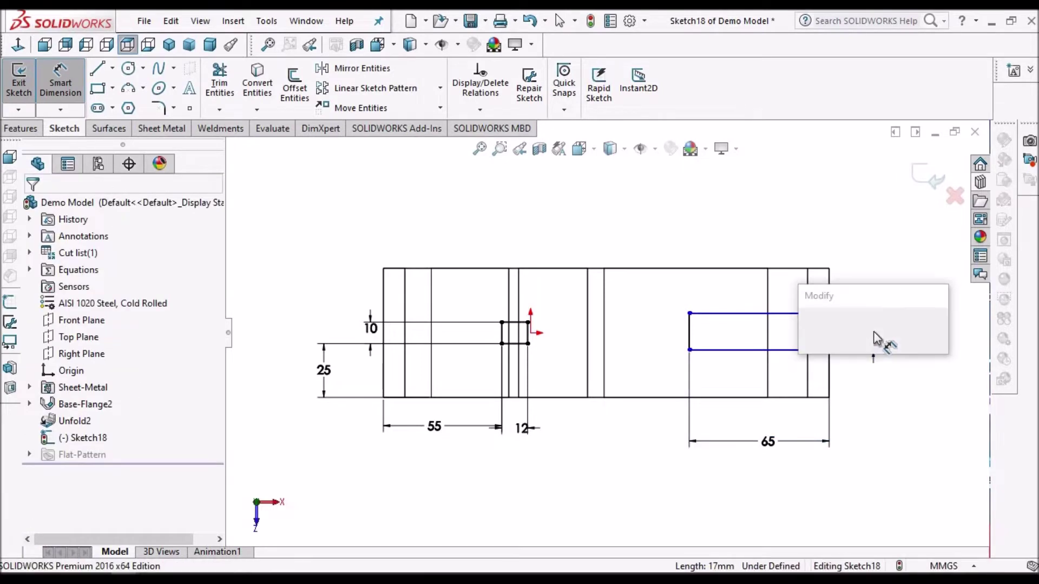
pyautogui.write('25')
pyautogui.press('Return')
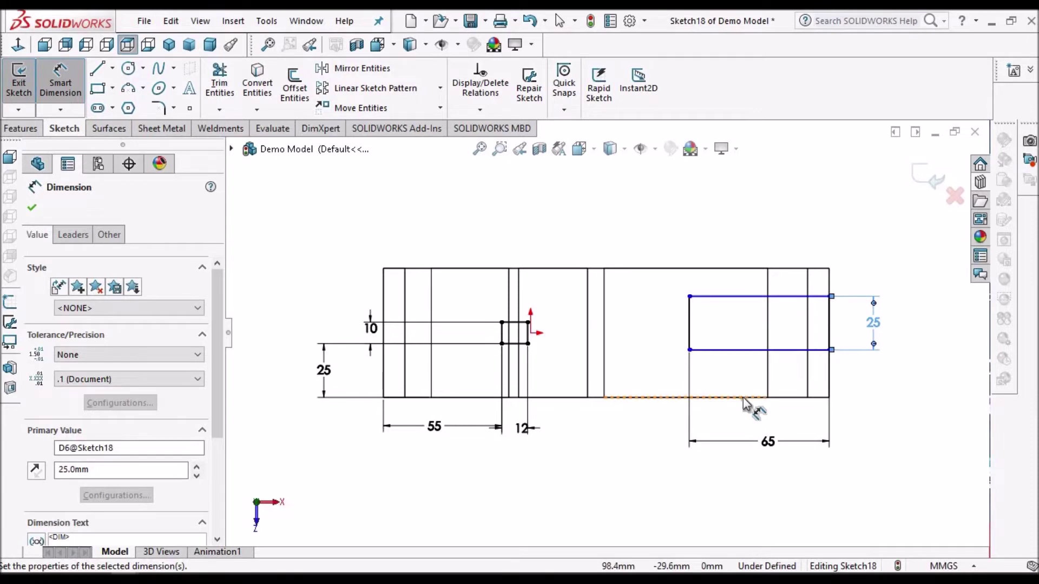
# Place the slot 17.5 mm above the sheet's bottom edge, fully defining the sketch
pyautogui.click(745, 399)
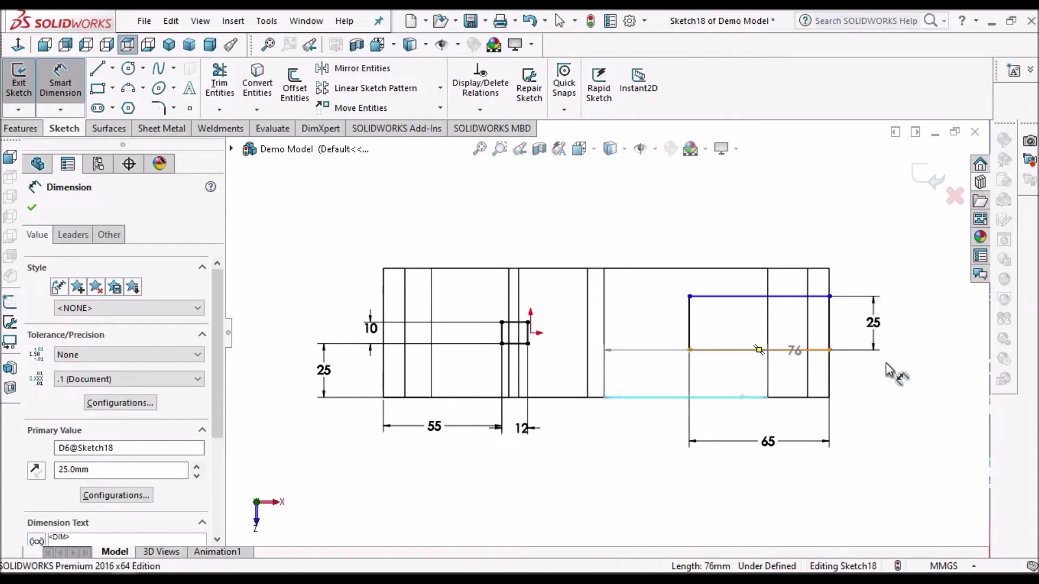
pyautogui.click(878, 381)
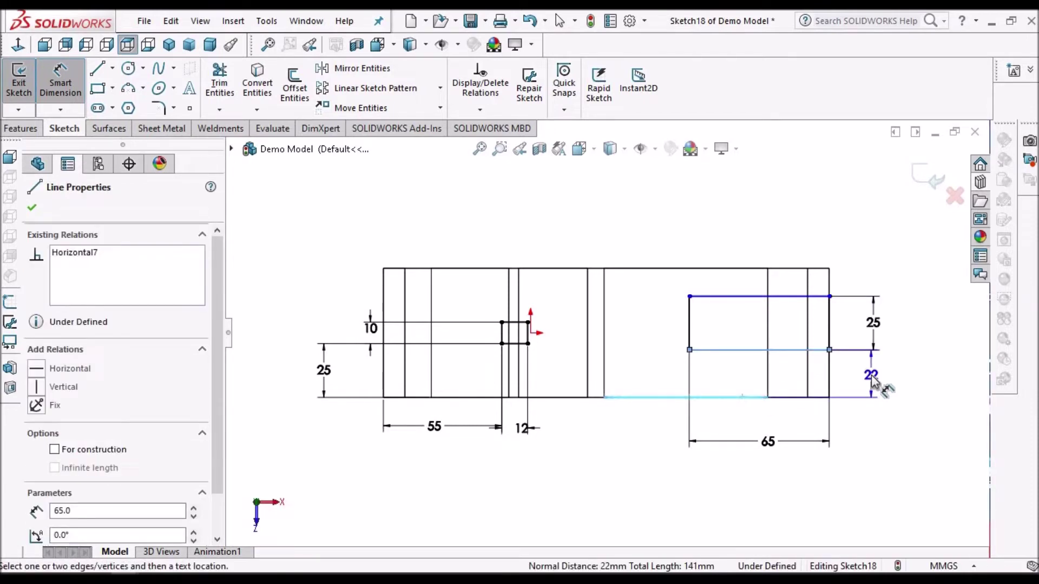
pyautogui.click(876, 383)
pyautogui.write('17.5')
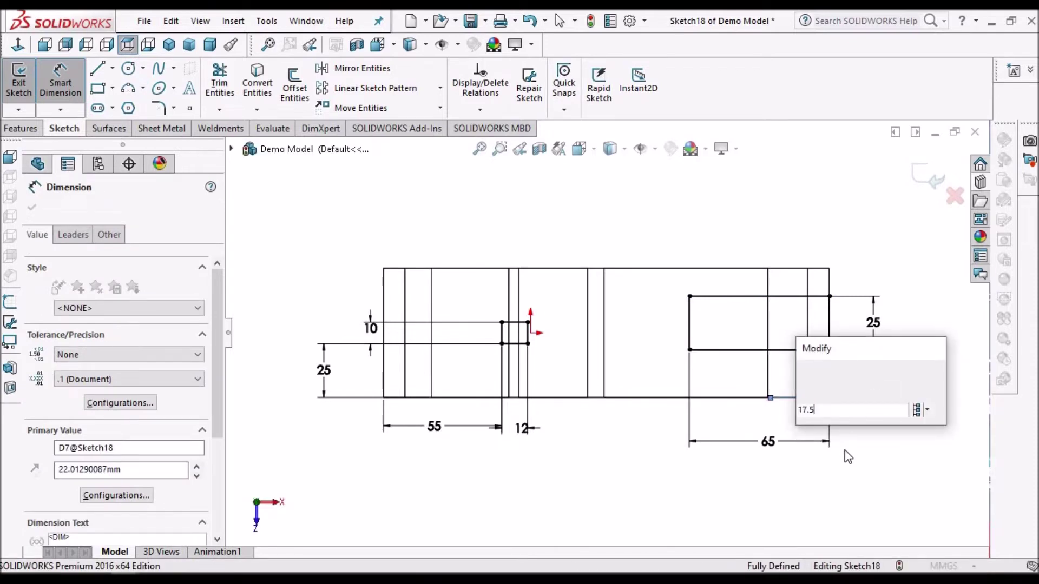
pyautogui.press('Escape')
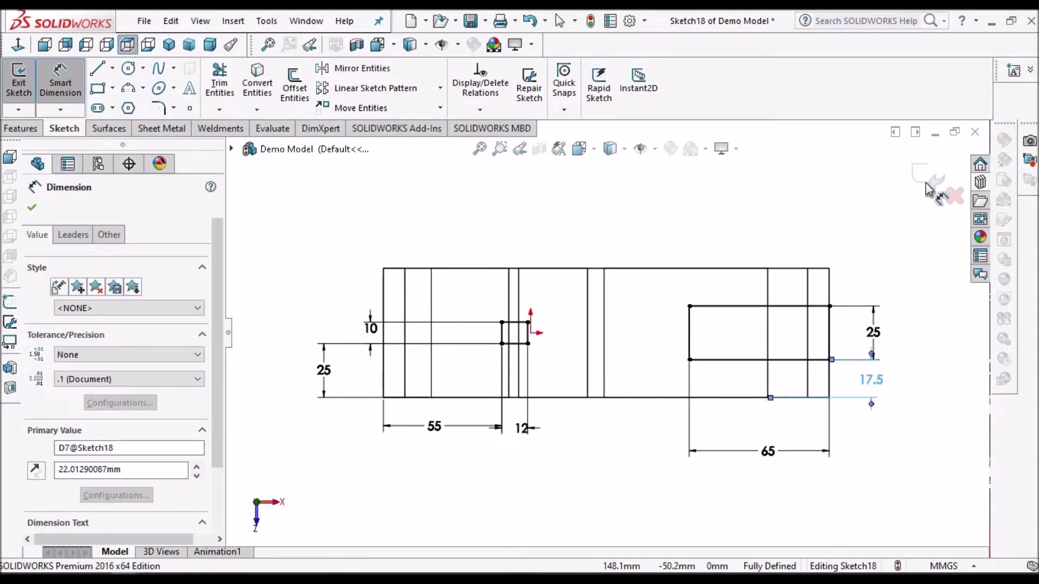
pyautogui.press('Escape')
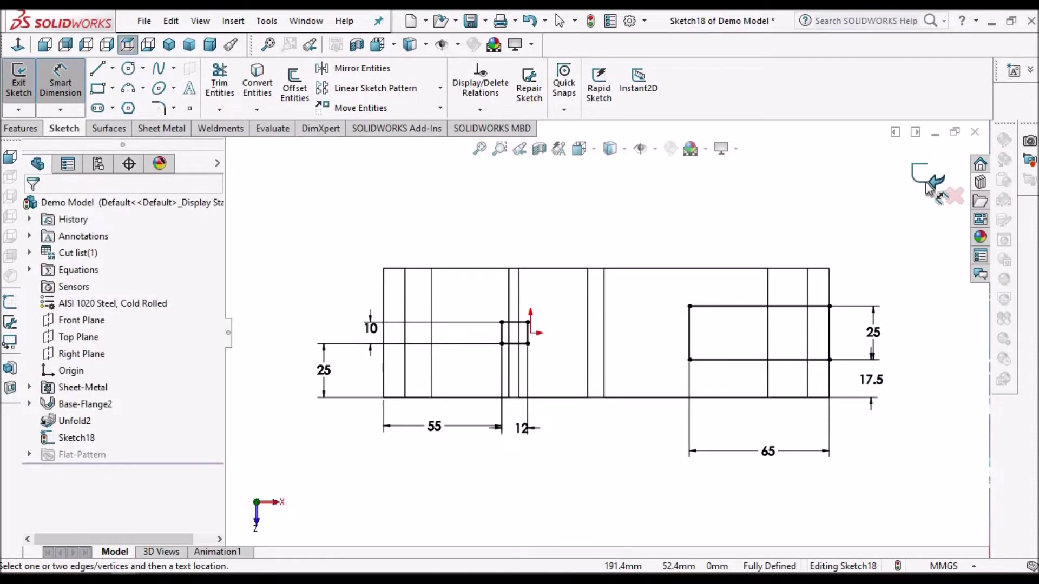
pyautogui.click(165, 128)
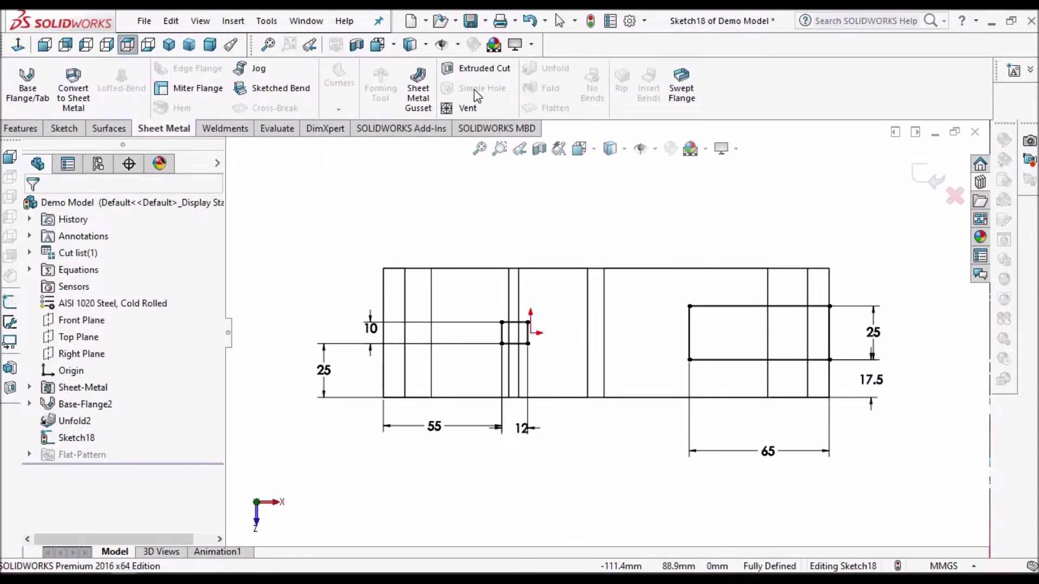
# Create Cut-Extrude4, removing the notch and slot from the flat sheet
pyautogui.click(479, 71)
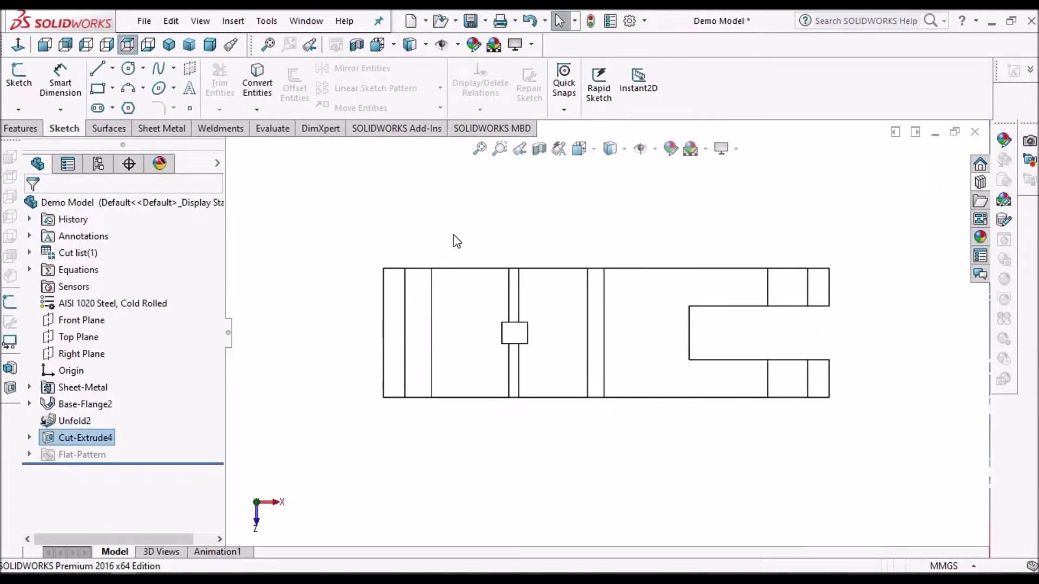
pyautogui.click(170, 132)
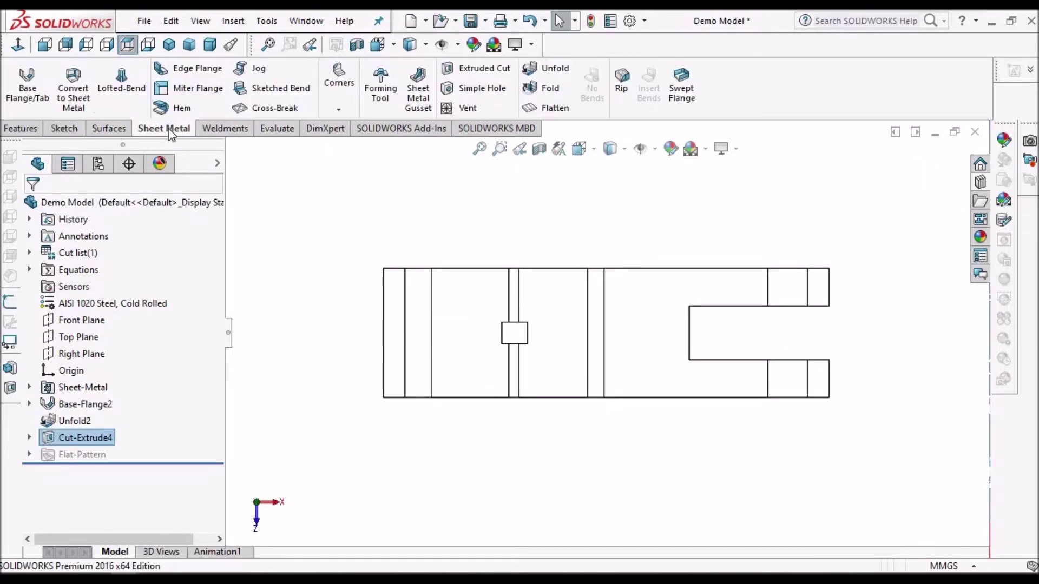
pyautogui.click(544, 87)
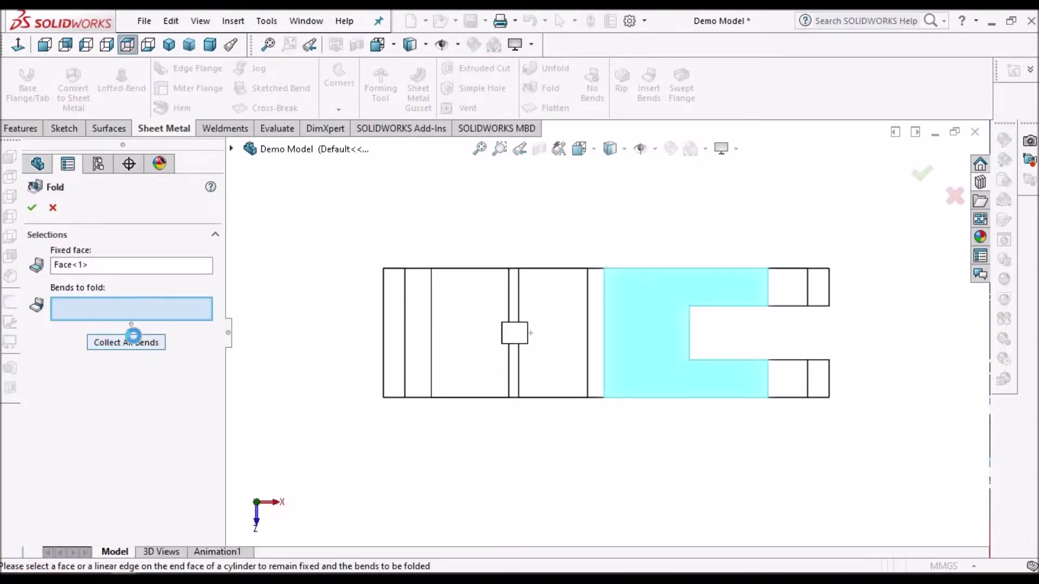
# Refold all bends as Fold2 and show the bracket in isometric view
pyautogui.click(140, 343)
pyautogui.click(32, 208)
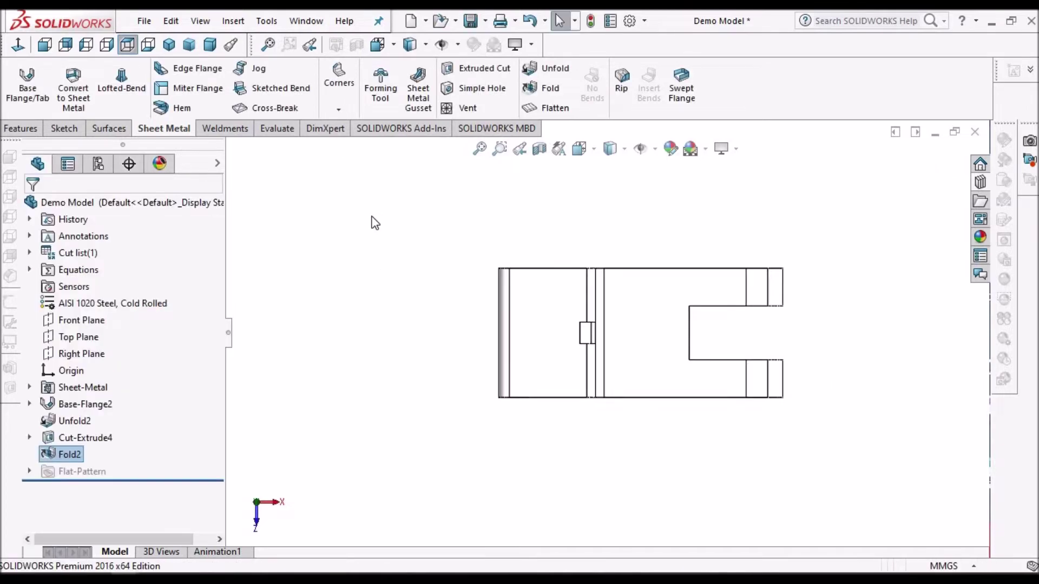
pyautogui.click(210, 46)
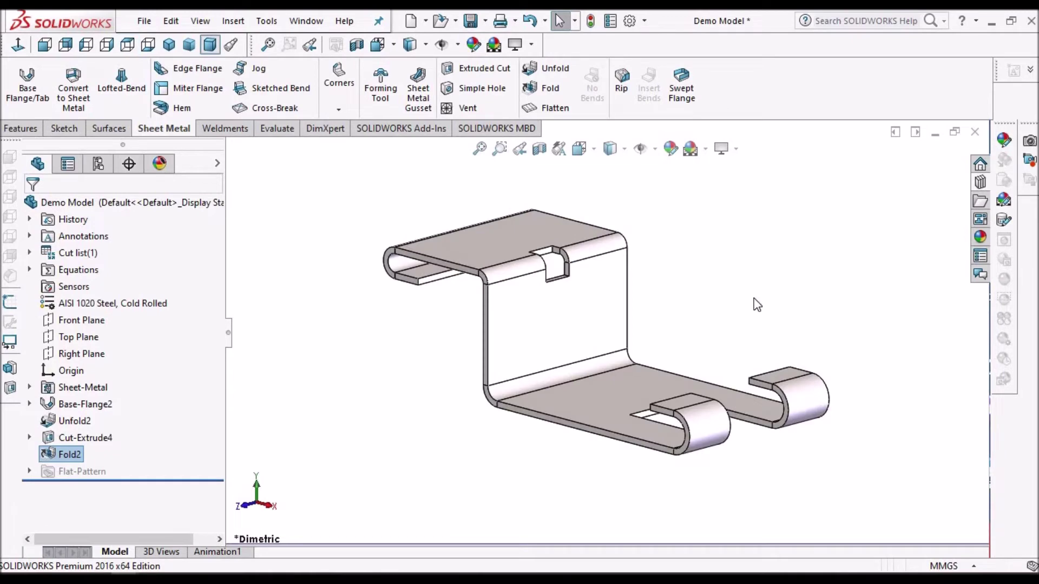
pyautogui.click(189, 46)
pyautogui.moveTo(595, 231); pyautogui.dragTo(601, 324, button='middle')
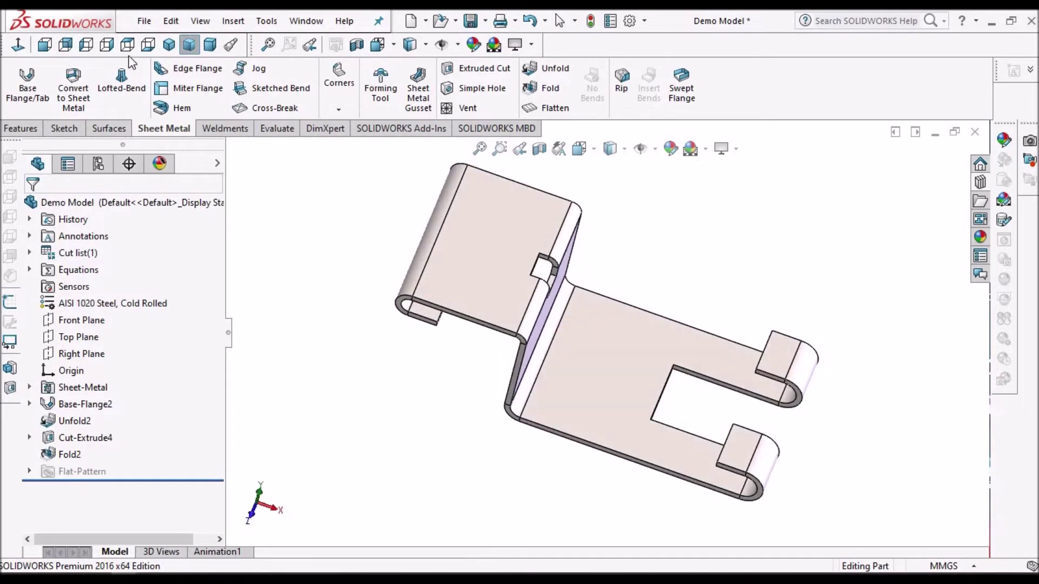
pyautogui.click(169, 45)
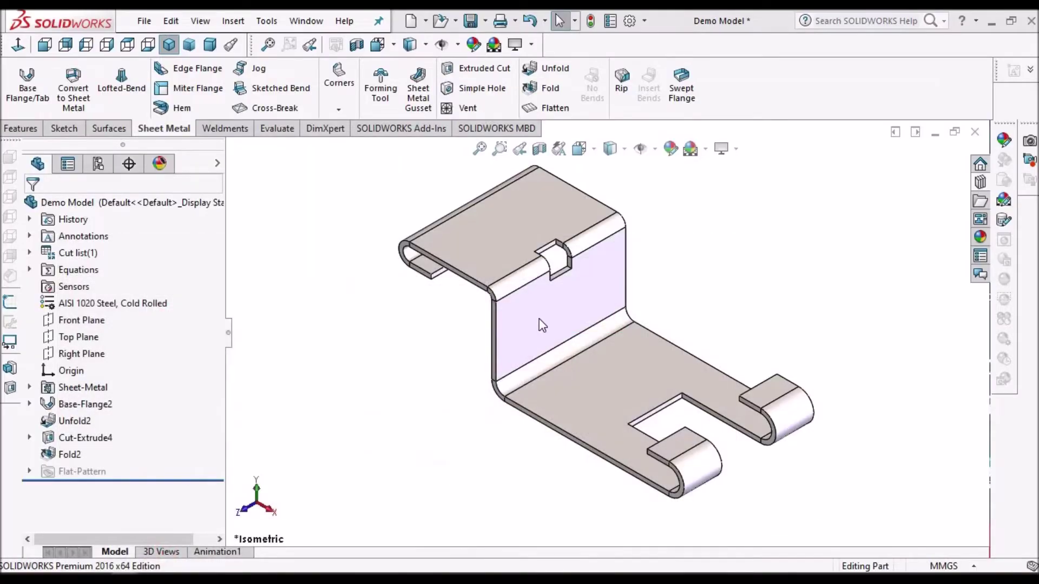
pyautogui.click(539, 319)
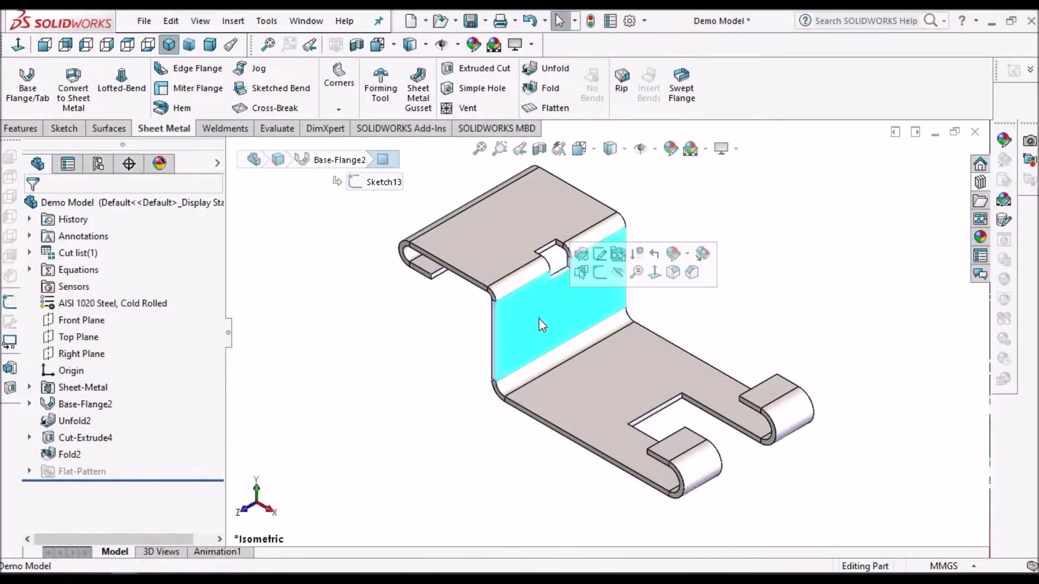
# Start Sketch19 on the vertical face, viewed normal to it, with a rectangle at its left edge
pyautogui.click(73, 128)
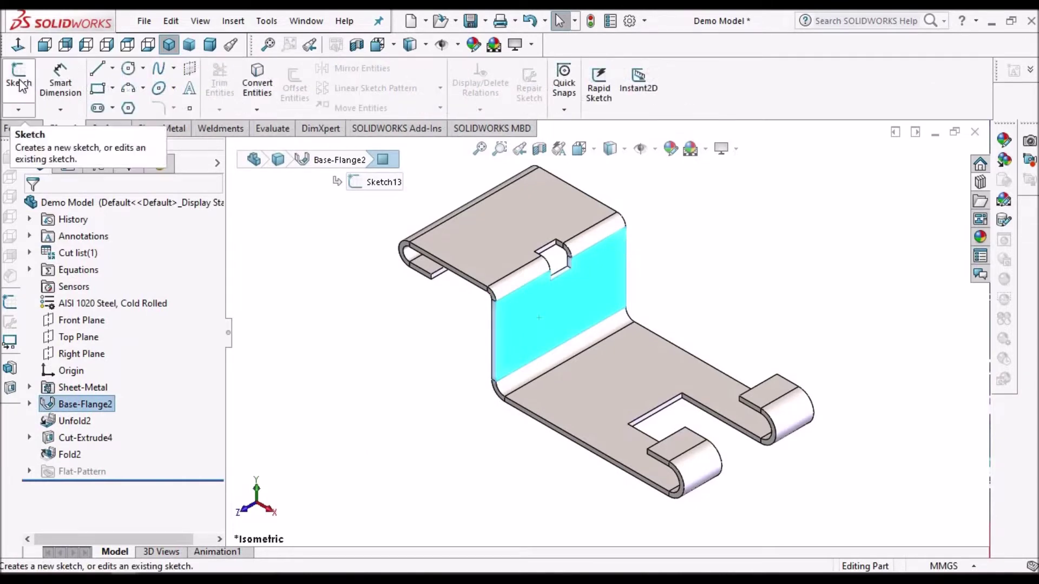
pyautogui.click(20, 84)
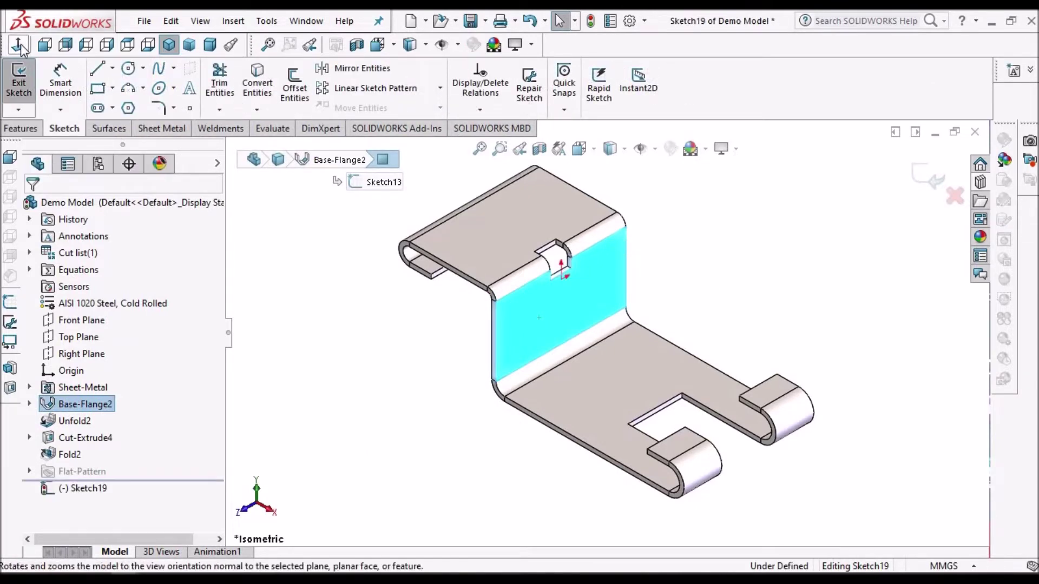
pyautogui.click(326, 267)
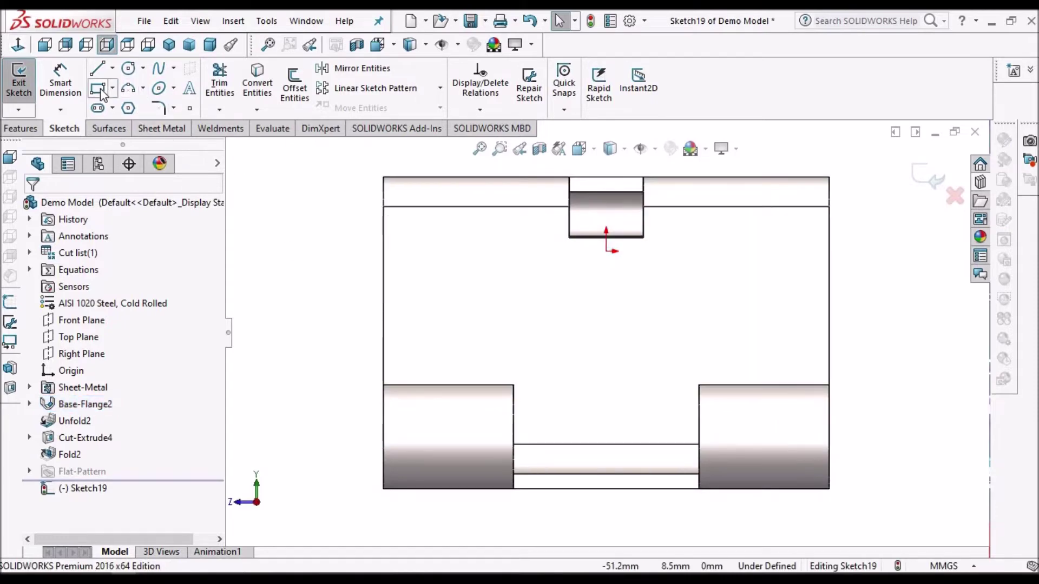
pyautogui.click(97, 88)
pyautogui.click(383, 278)
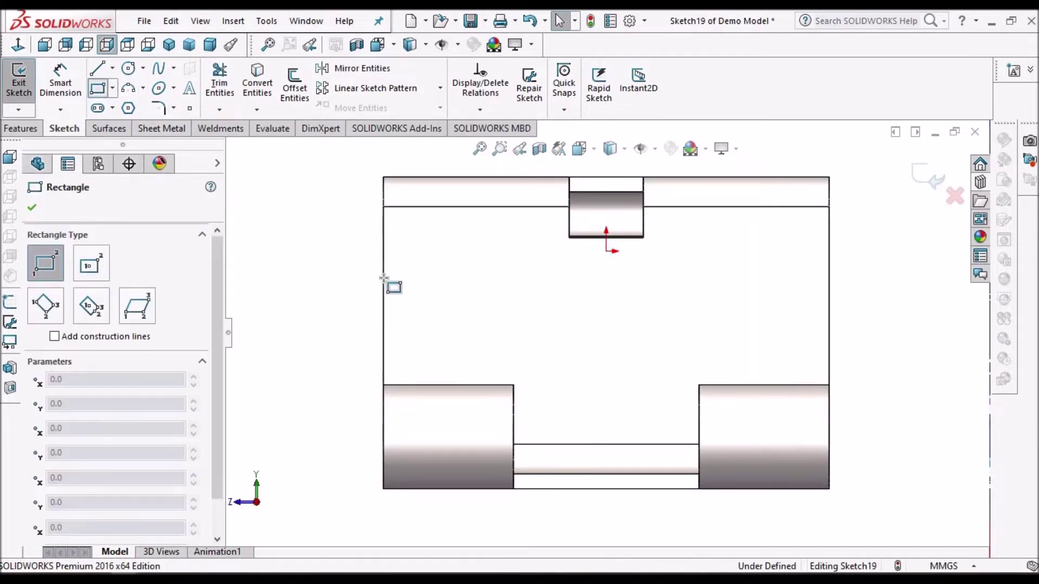
pyautogui.click(472, 343)
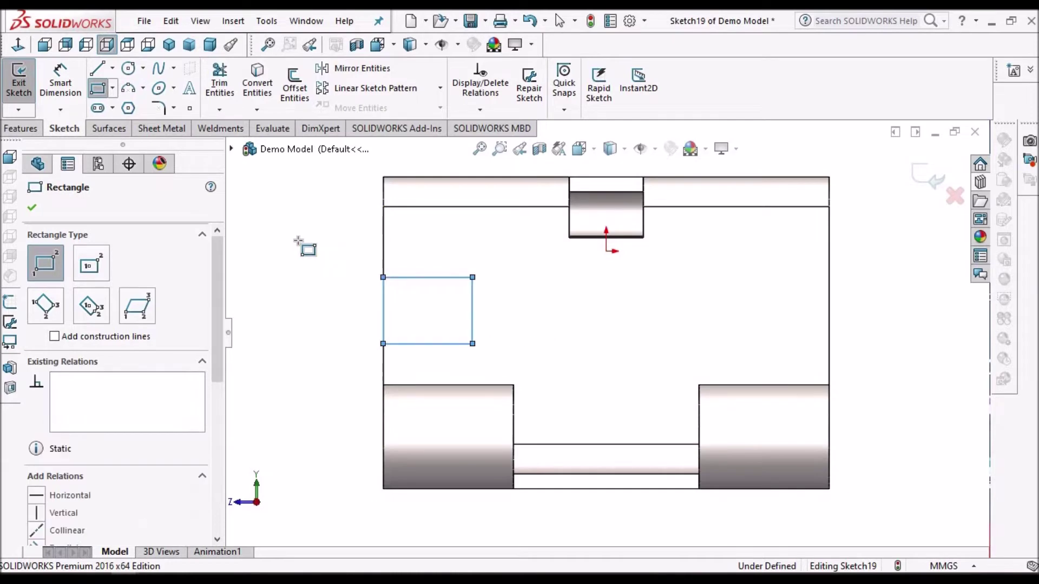
pyautogui.rightClick(311, 254)
pyautogui.click(311, 253)
pyautogui.click(60, 81)
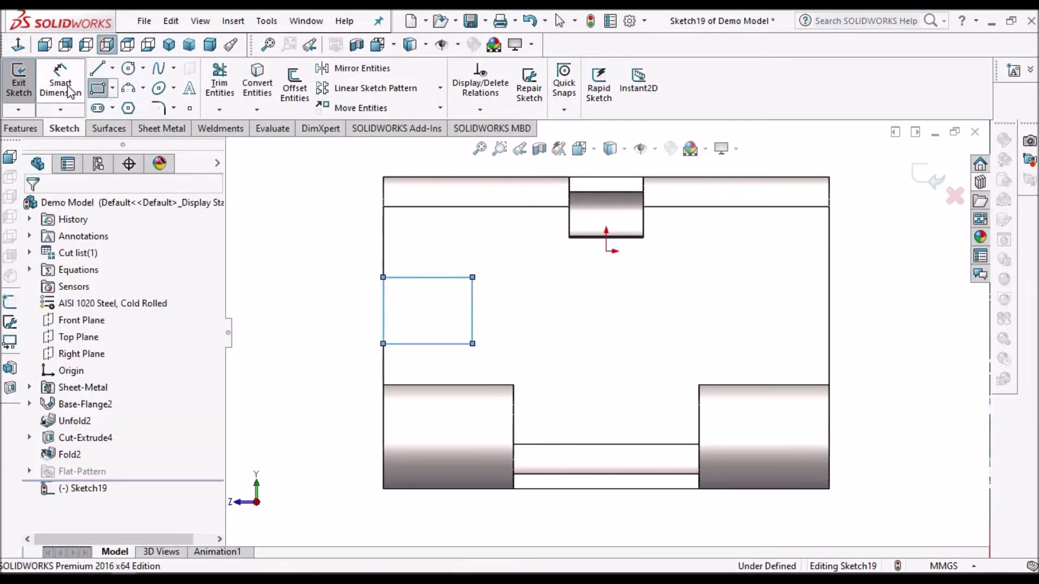
pyautogui.press('f')
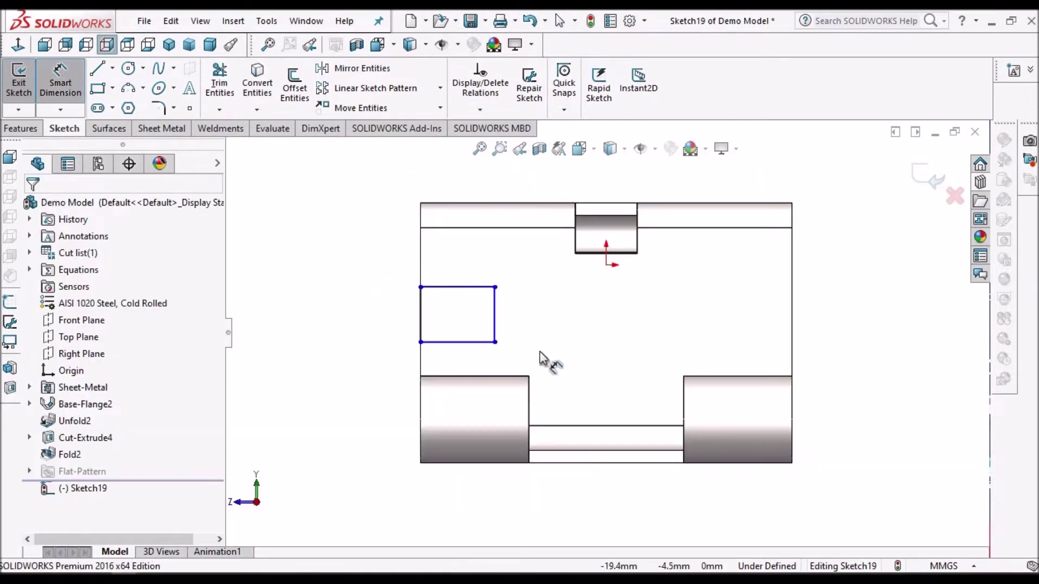
# Make the rectangle a 10 by 10 mm square
pyautogui.click(456, 512)
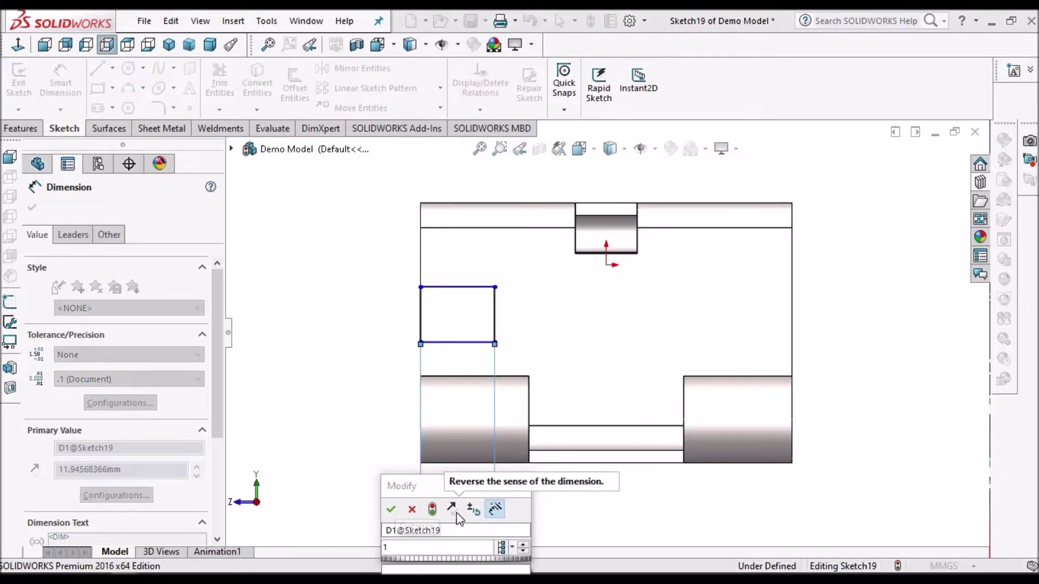
pyautogui.press('Return')
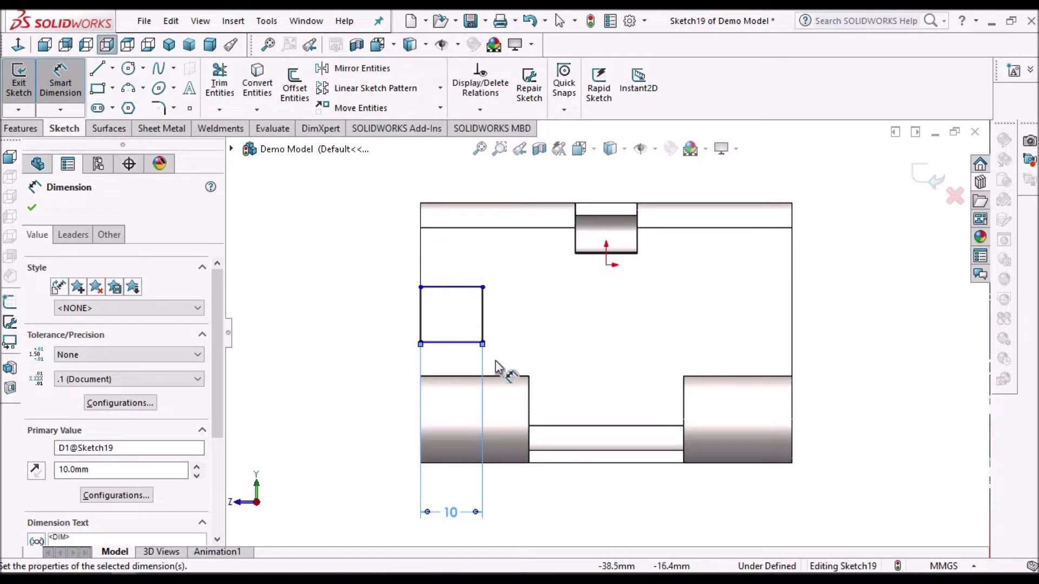
pyautogui.click(391, 313)
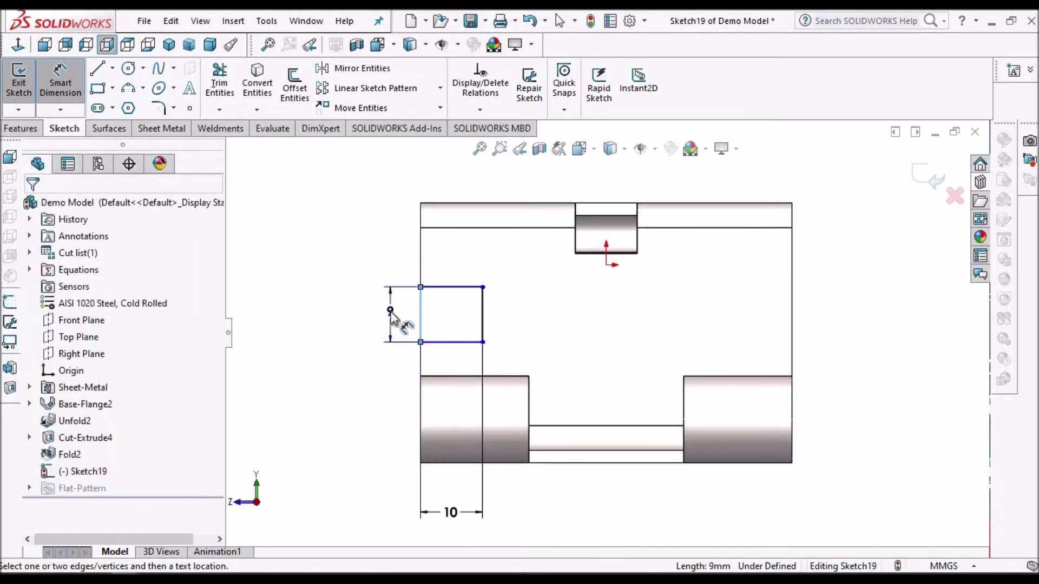
pyautogui.click(392, 308)
# Position the square 20 mm below the part's top edge
pyautogui.click(479, 204)
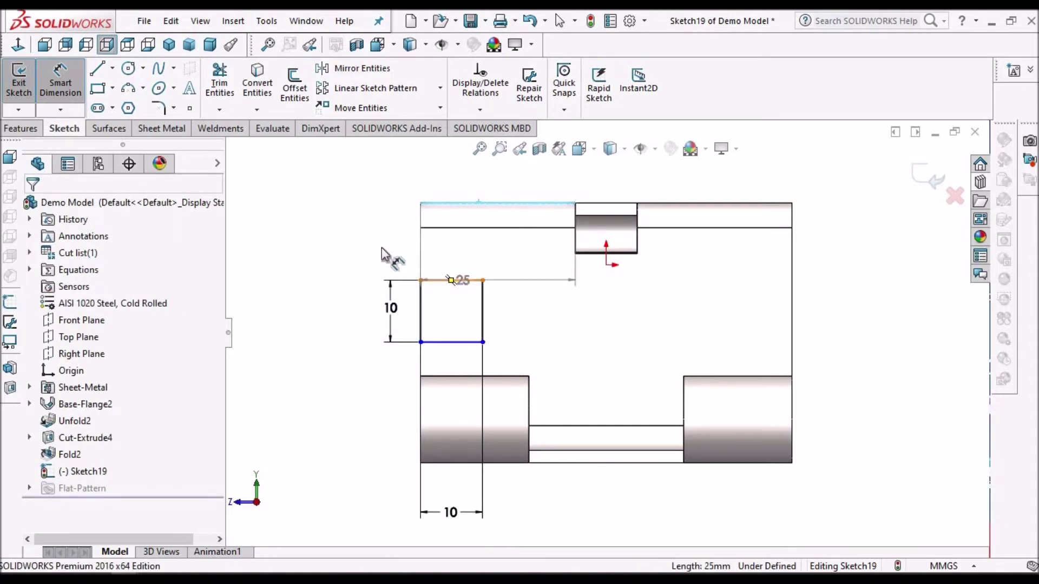
pyautogui.click(451, 280)
pyautogui.click(379, 247)
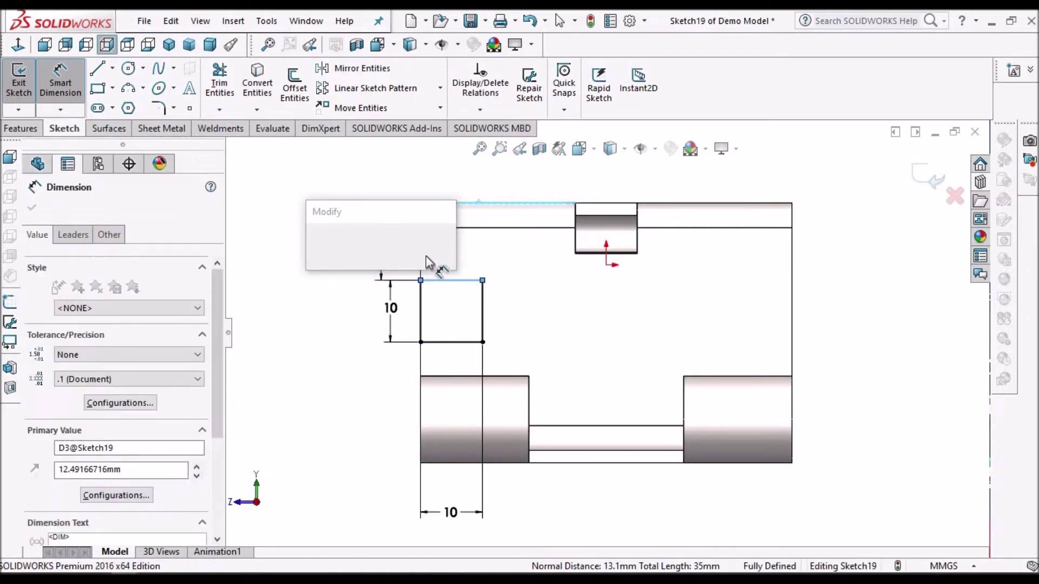
pyautogui.write('12.5')
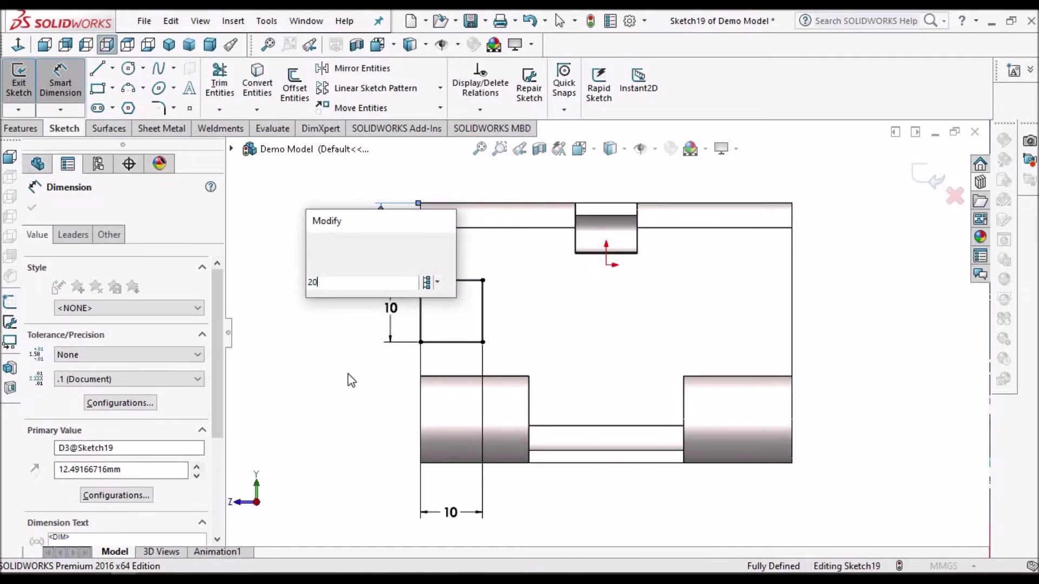
pyautogui.press('Return')
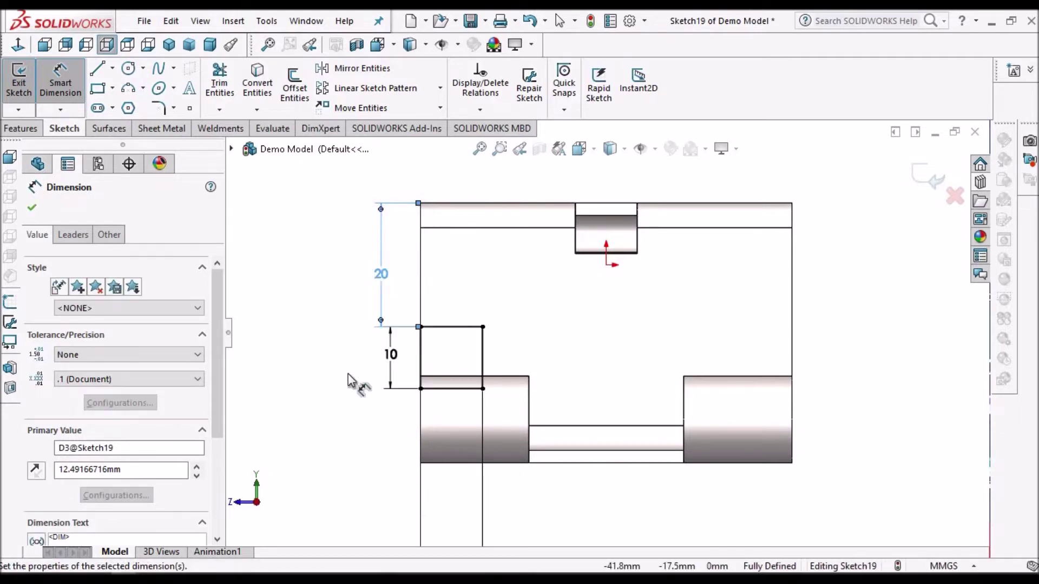
pyautogui.press('Escape')
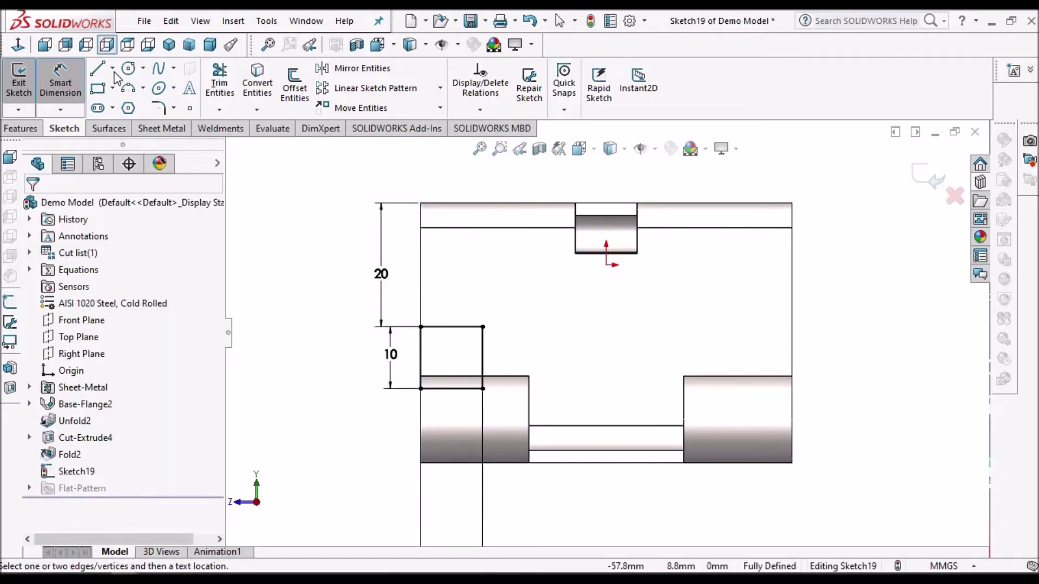
pyautogui.click(113, 68)
pyautogui.click(676, 294)
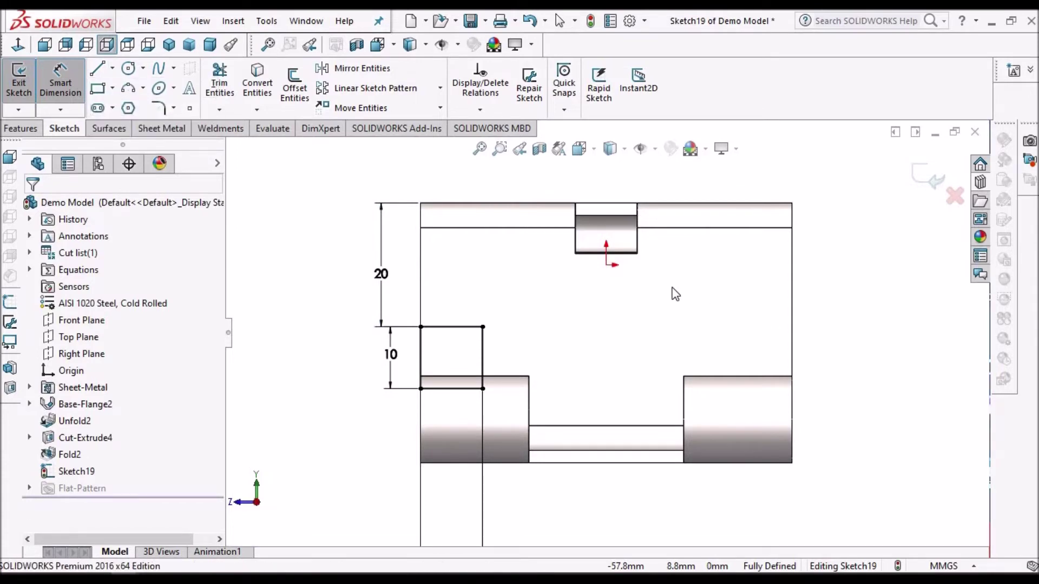
# Draw a vertical centerline from the origin down to the part's bottom edge
pyautogui.click(607, 265)
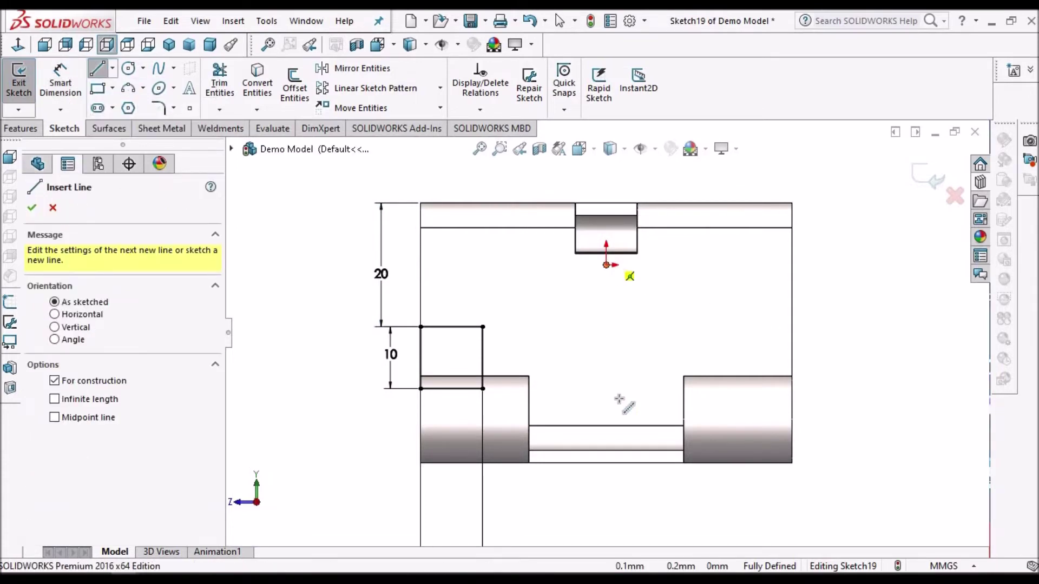
pyautogui.click(607, 463)
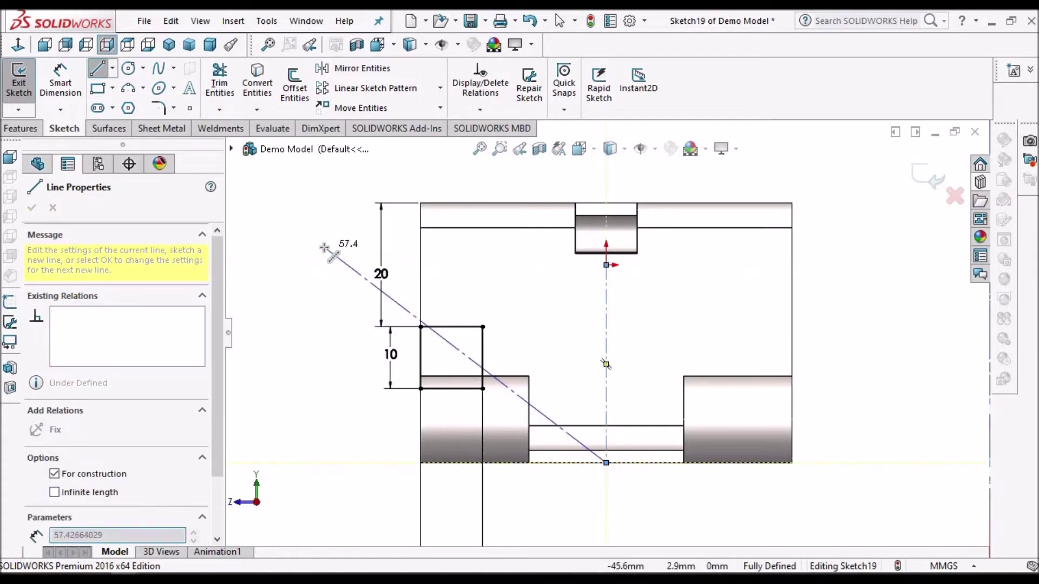
pyautogui.rightClick(328, 250)
pyautogui.click(335, 259)
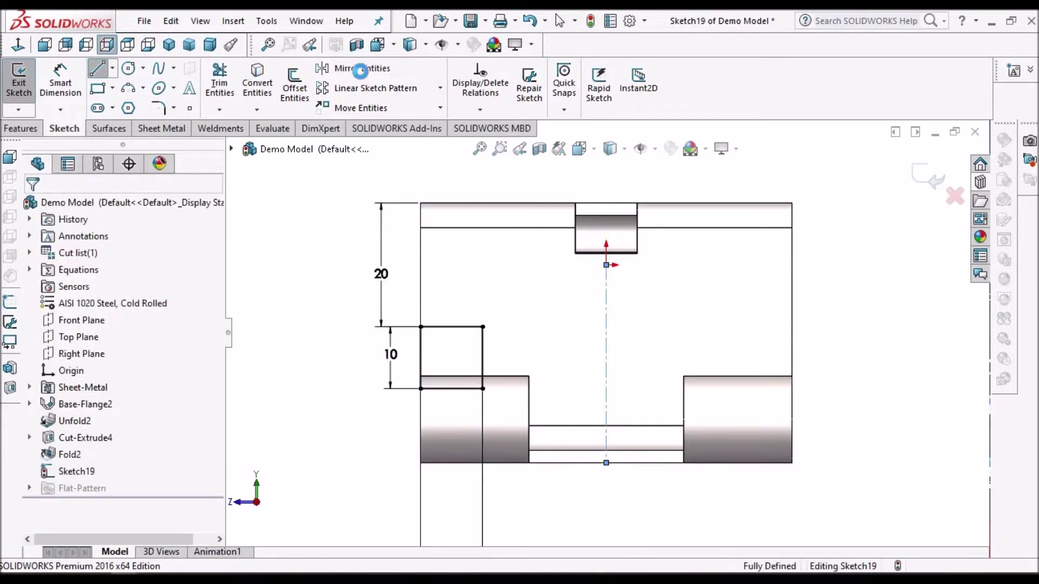
# Mirror the square's four lines across the centerline to the right side
pyautogui.click(362, 69)
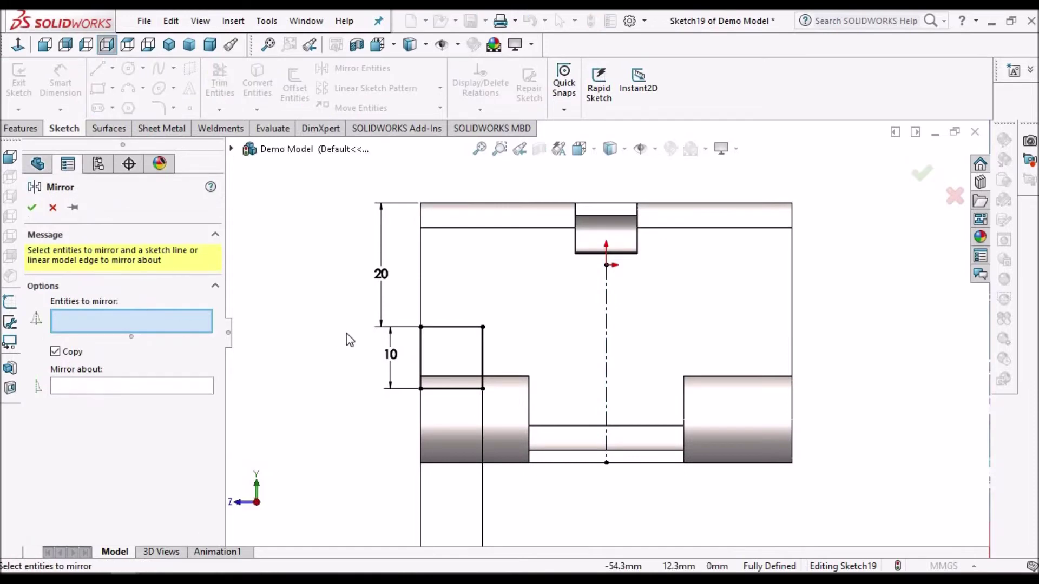
pyautogui.moveTo(316, 296); pyautogui.dragTo(514, 434)
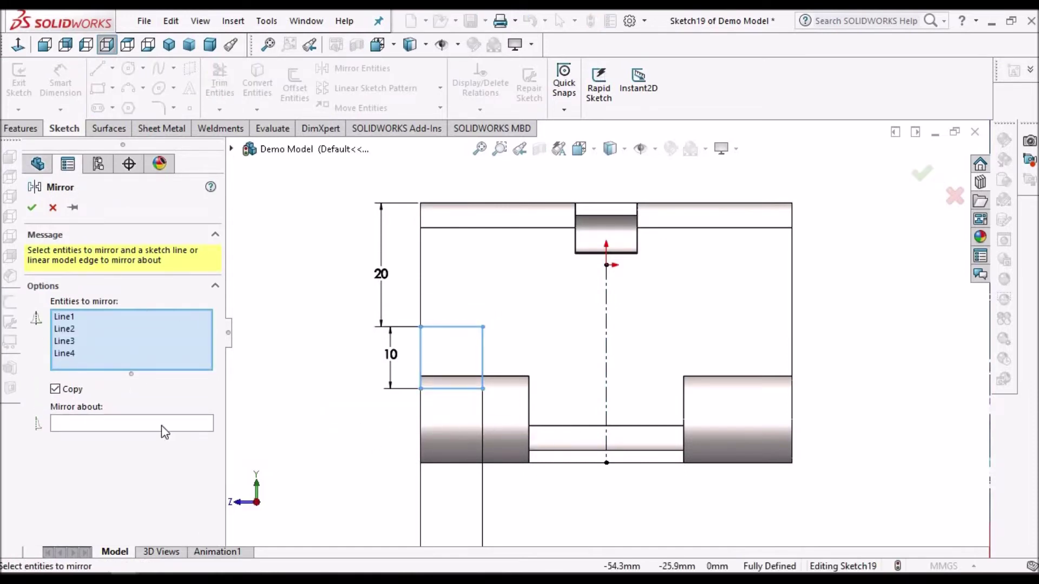
pyautogui.click(208, 422)
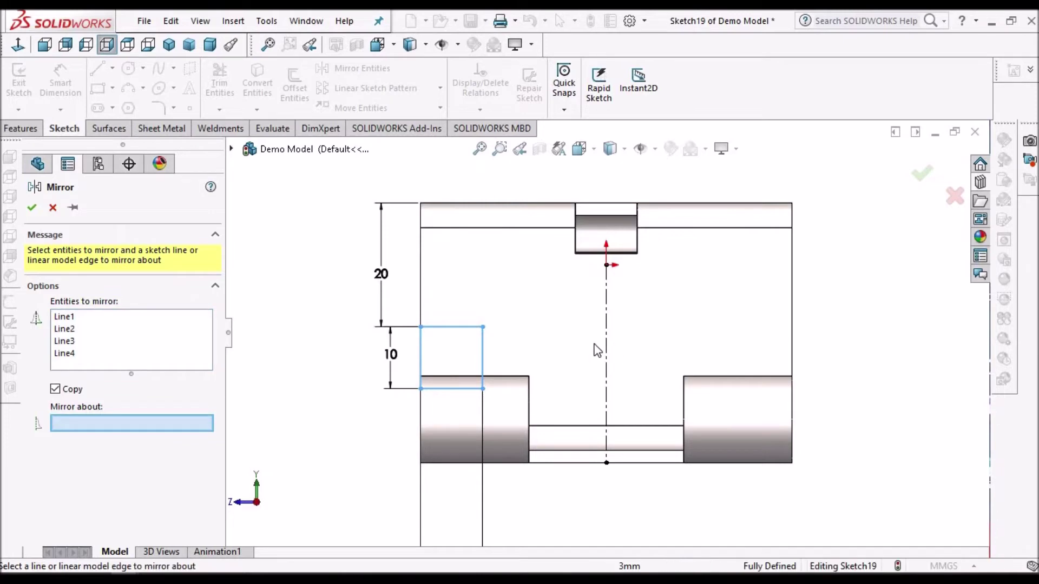
pyautogui.click(608, 317)
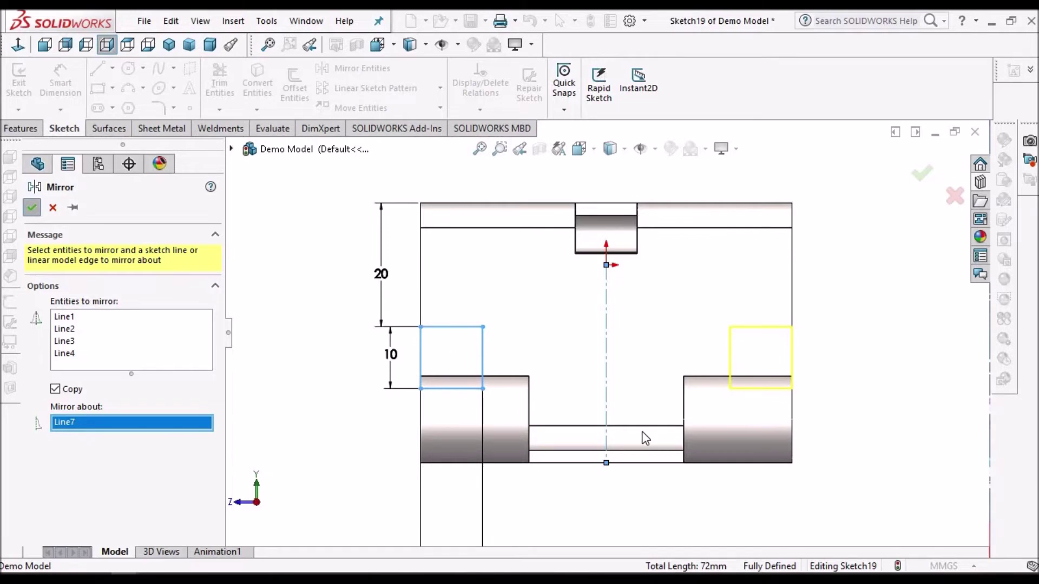
pyautogui.press('Return')
pyautogui.press('f')
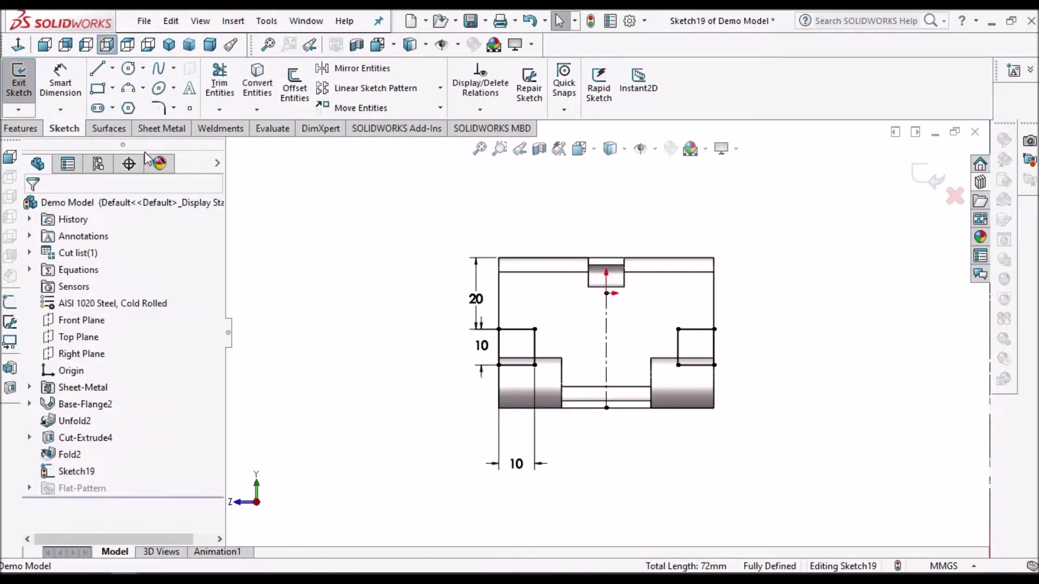
pyautogui.click(161, 129)
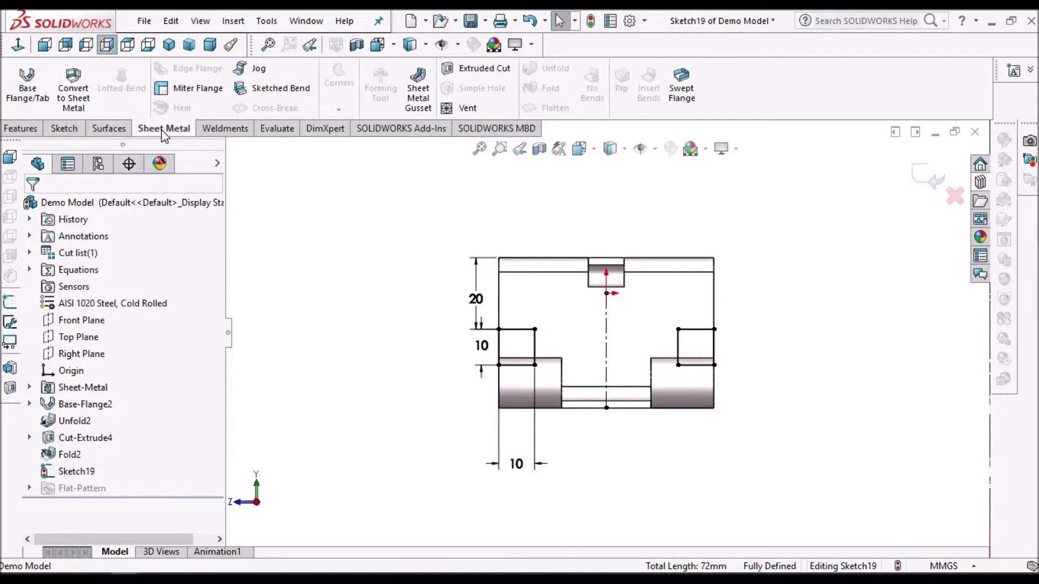
# Cut both 10 mm squares through the vertical face as Cut-Extrude5, linked to thickness
pyautogui.click(21, 129)
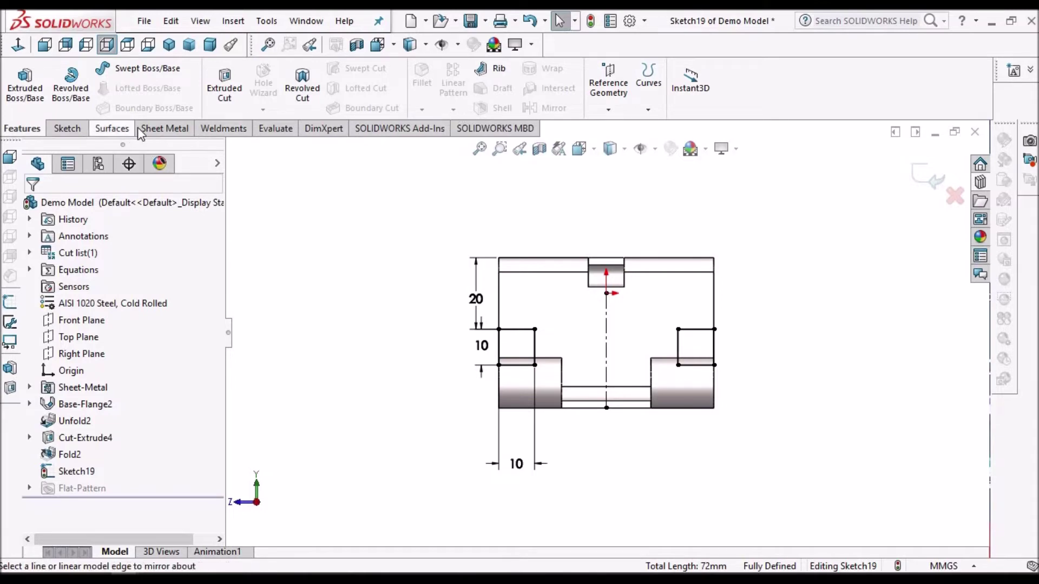
pyautogui.click(162, 130)
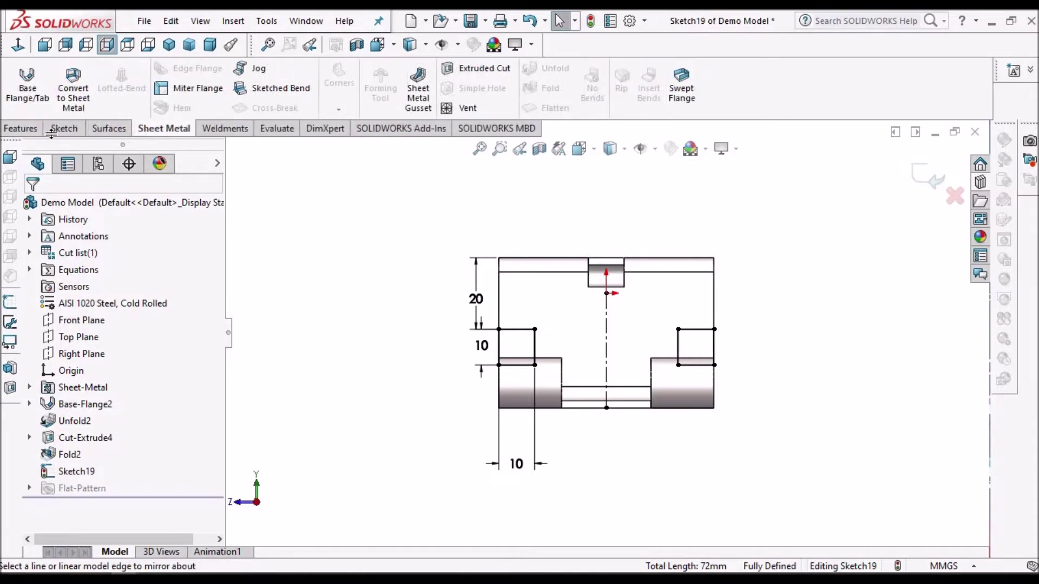
pyautogui.click(485, 68)
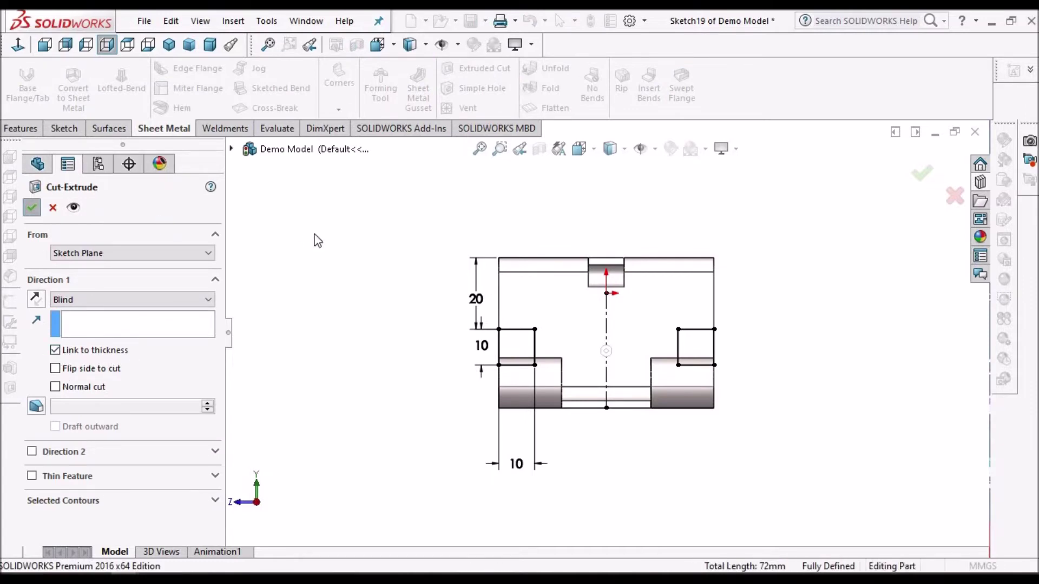
pyautogui.press('Return')
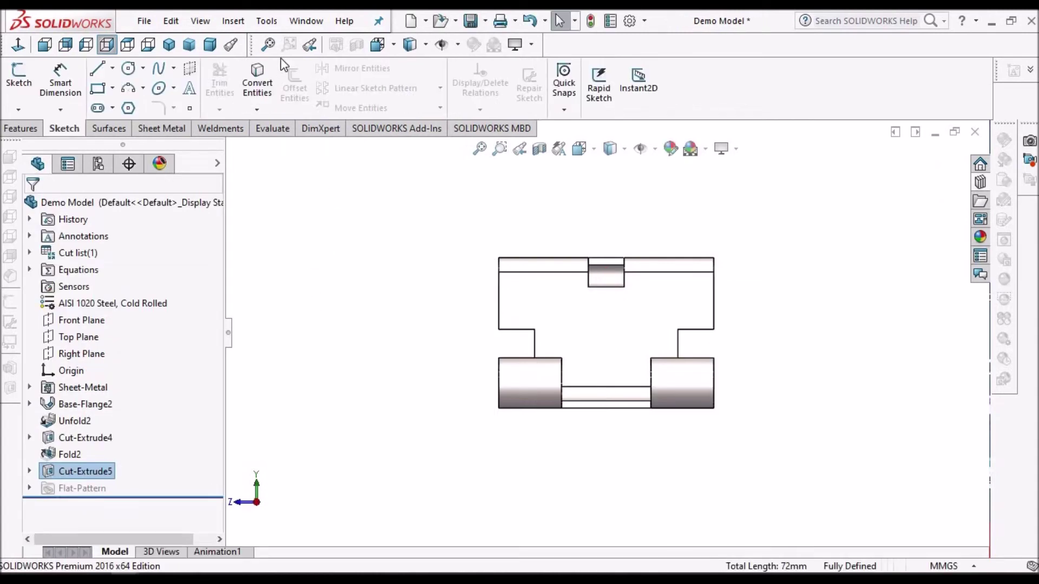
pyautogui.click(169, 44)
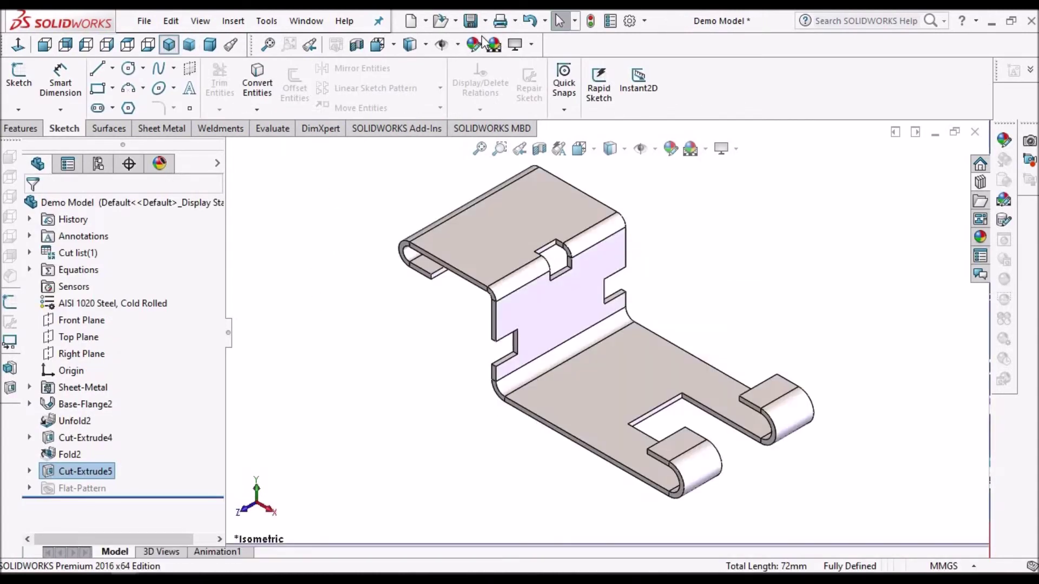
# Save the part, check the reference PDF, and select the top flange face for a hole
pyautogui.click(471, 20)
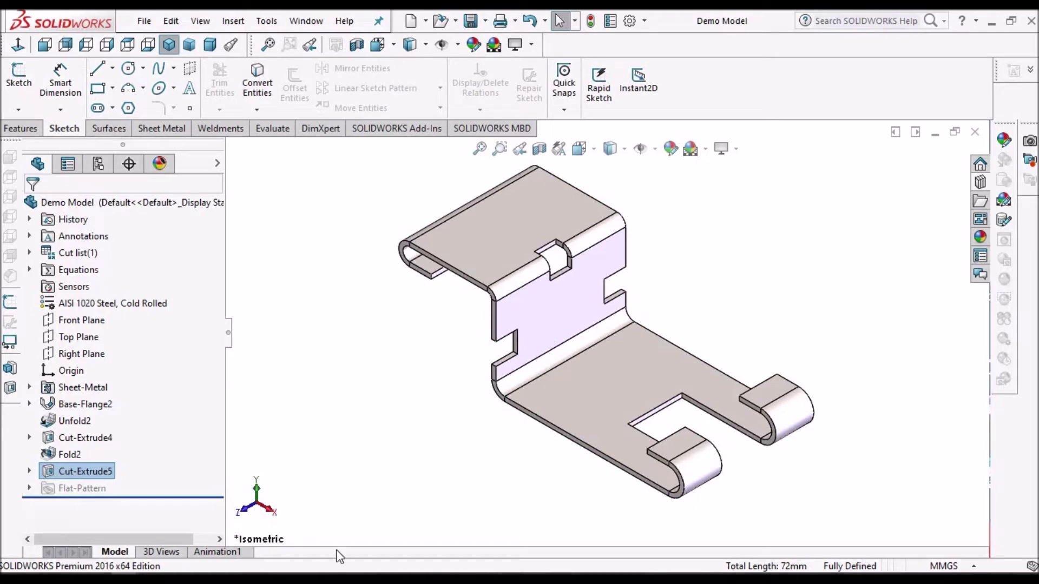
pyautogui.hotkey('alt', 'Tab')
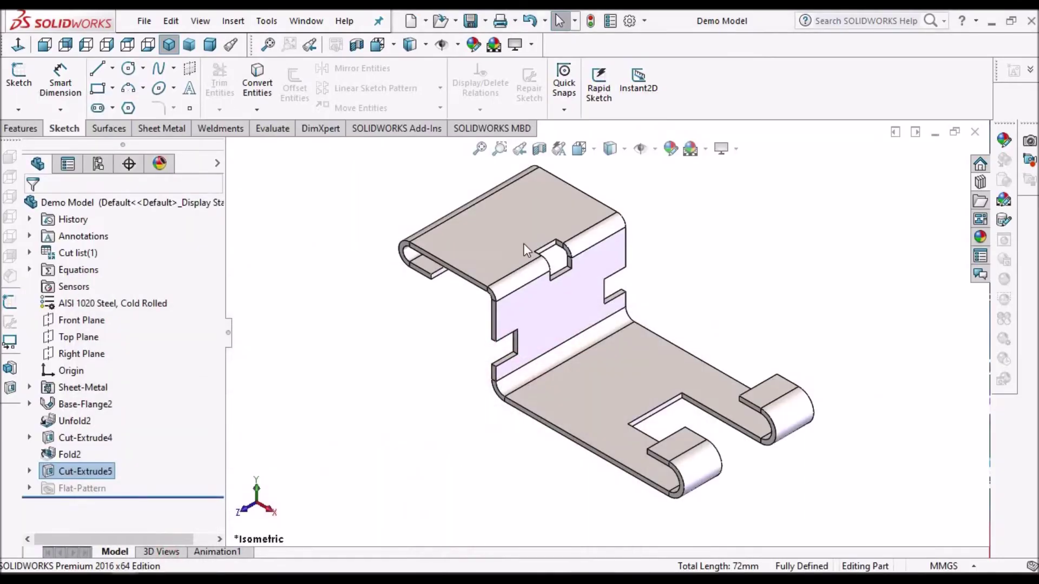
pyautogui.click(524, 244)
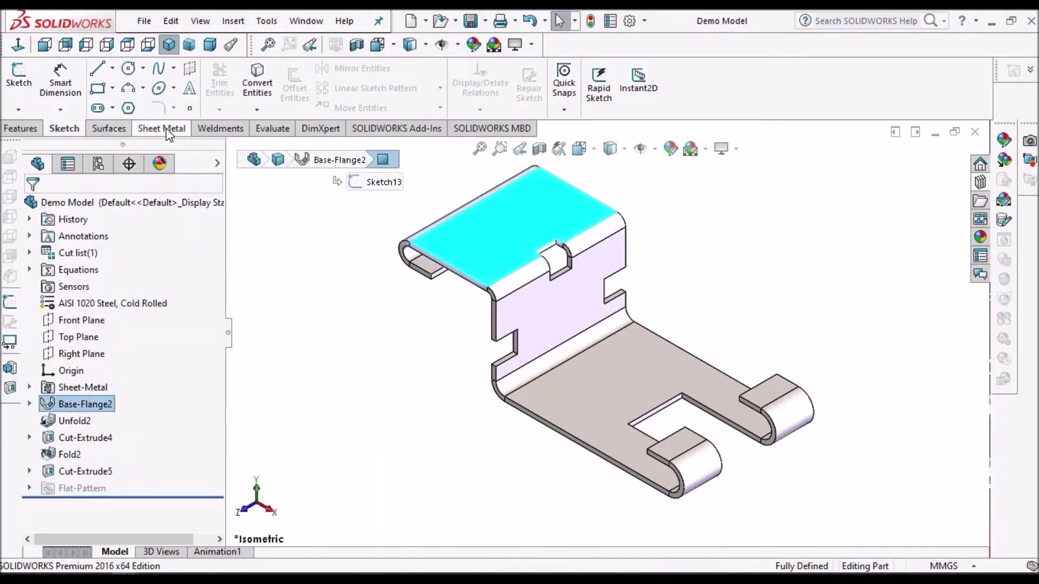
pyautogui.click(25, 79)
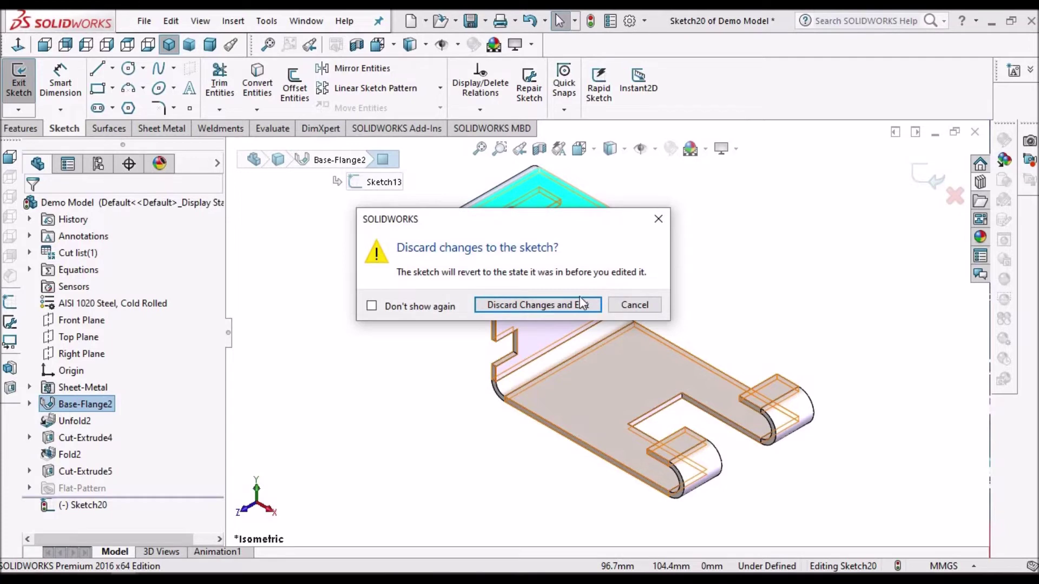
pyautogui.click(583, 304)
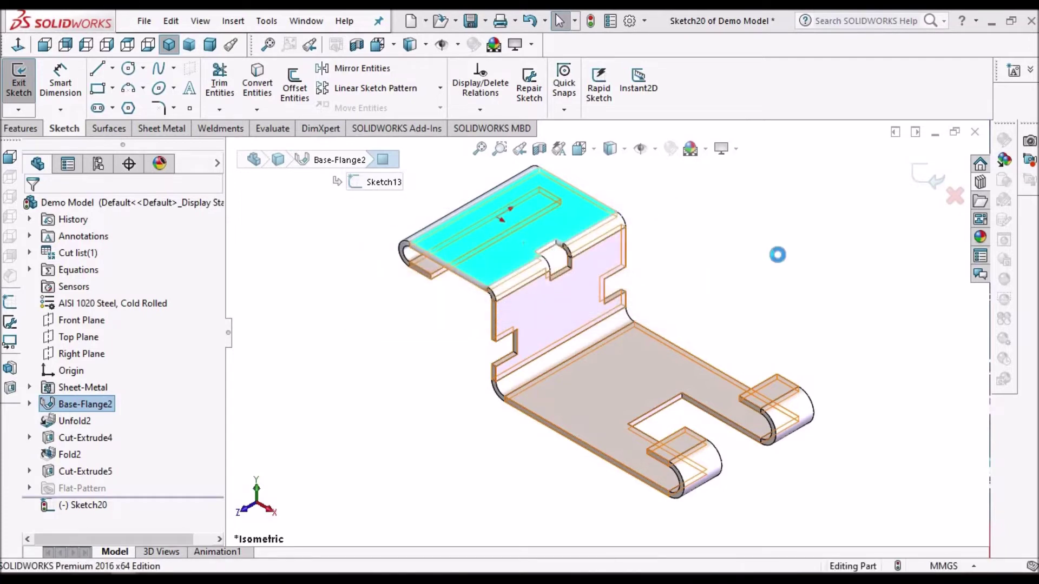
pyautogui.click(575, 219)
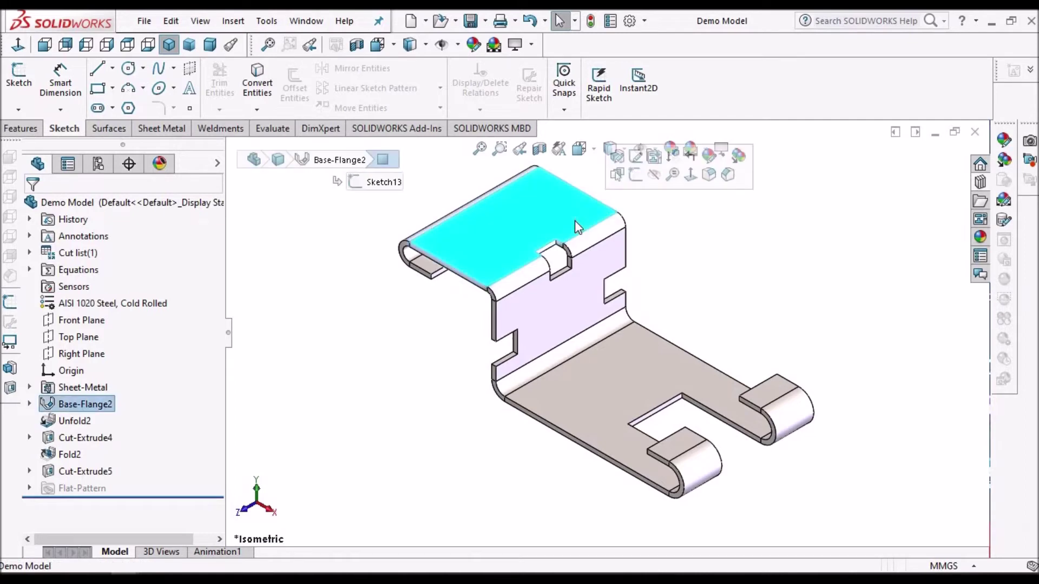
pyautogui.click(164, 130)
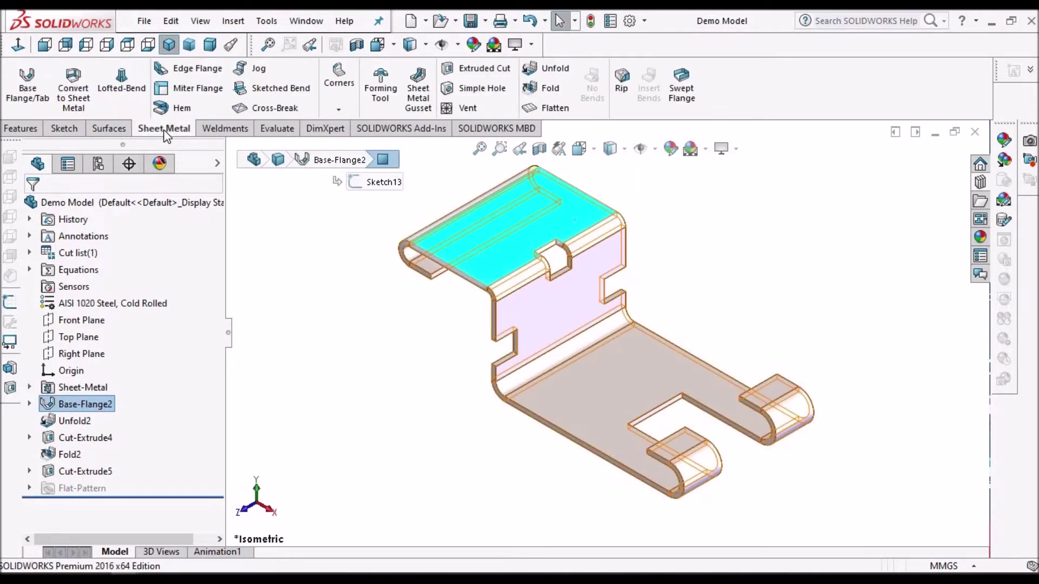
pyautogui.click(469, 89)
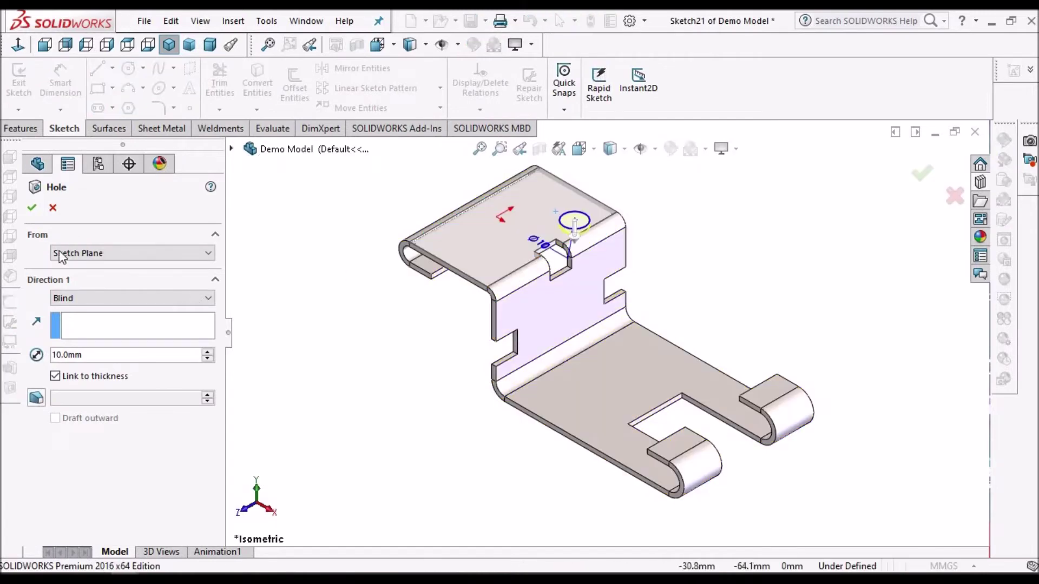
# Create Hole2 through the full sheet thickness of the top flange
pyautogui.click(34, 210)
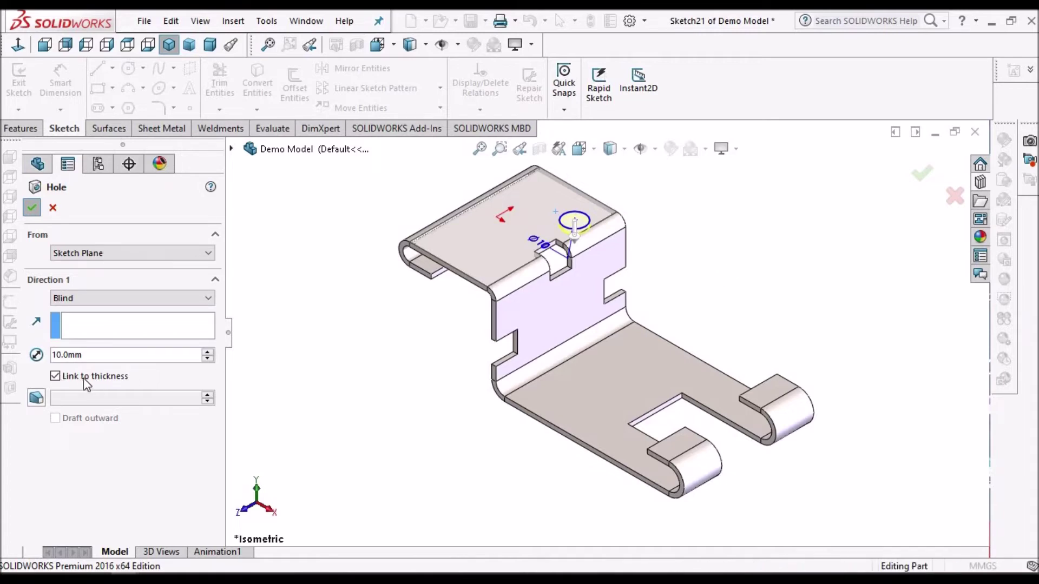
pyautogui.press('Return')
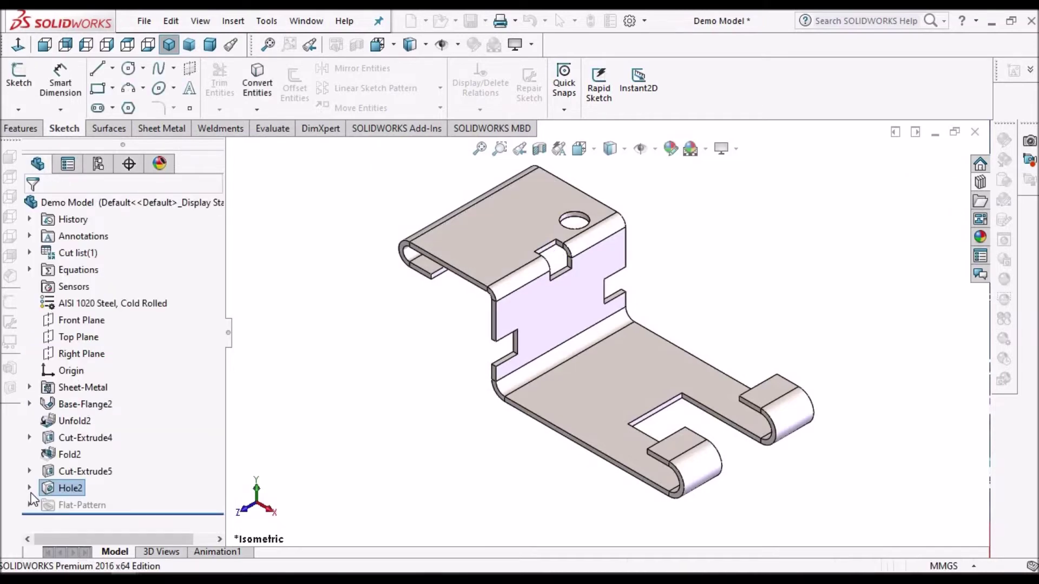
pyautogui.click(30, 488)
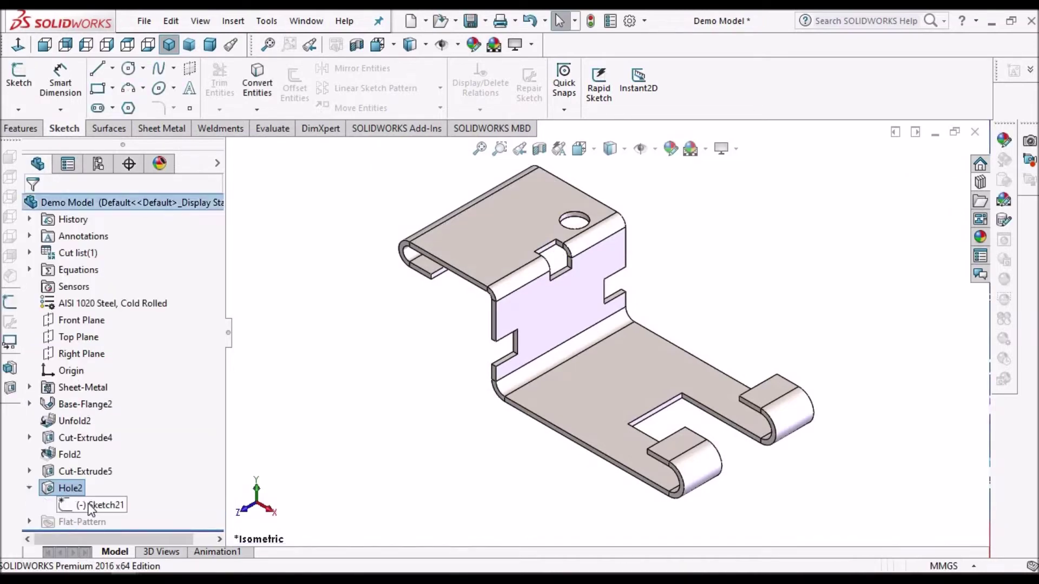
# Edit Hole2's Sketch21, move the hole circle lower on the flange, and dimension its diameter at 12 mm
pyautogui.click(89, 505)
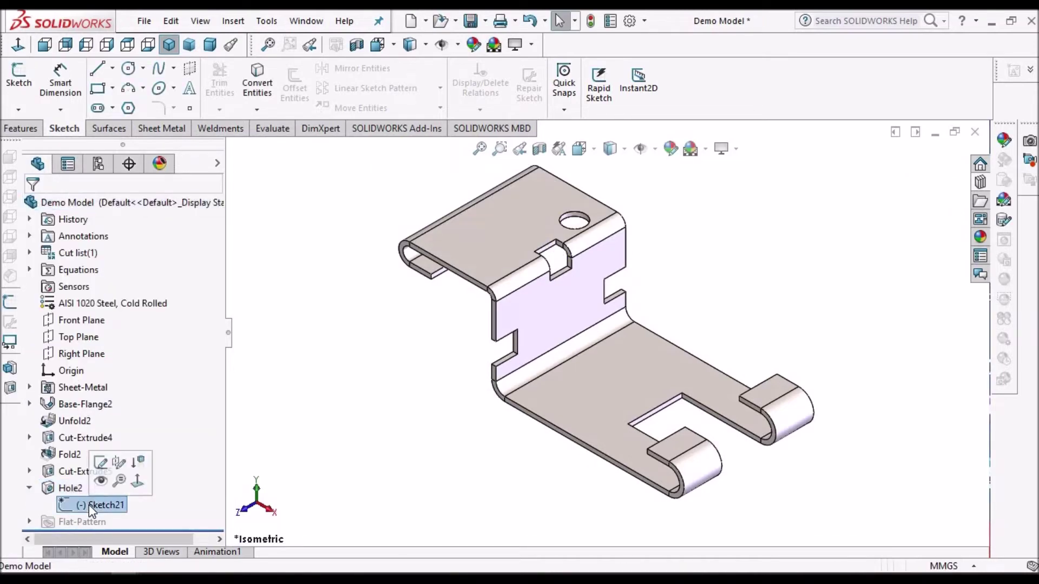
pyautogui.click(114, 458)
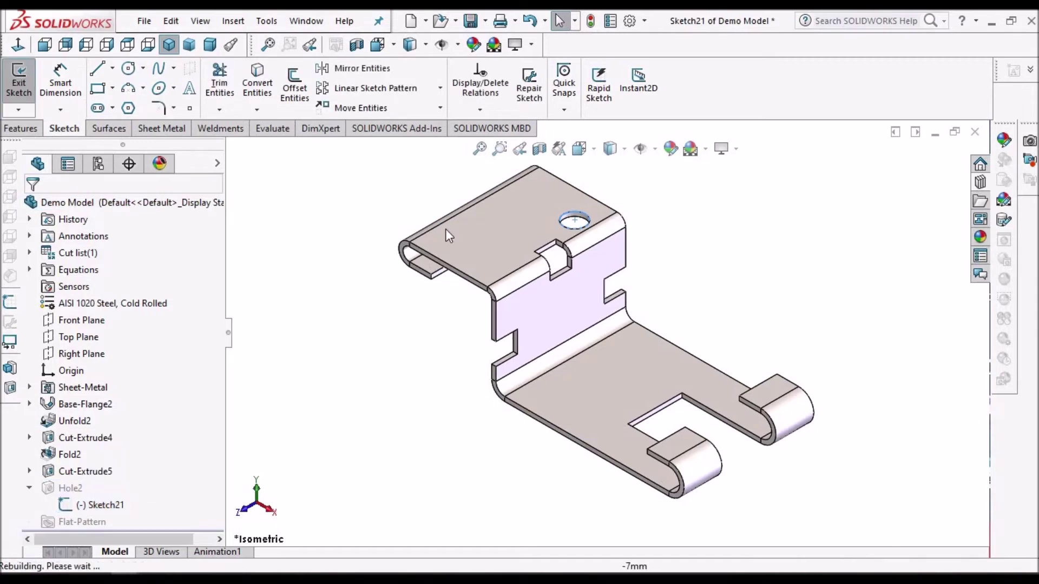
pyautogui.hotkey('ctrl', '8')
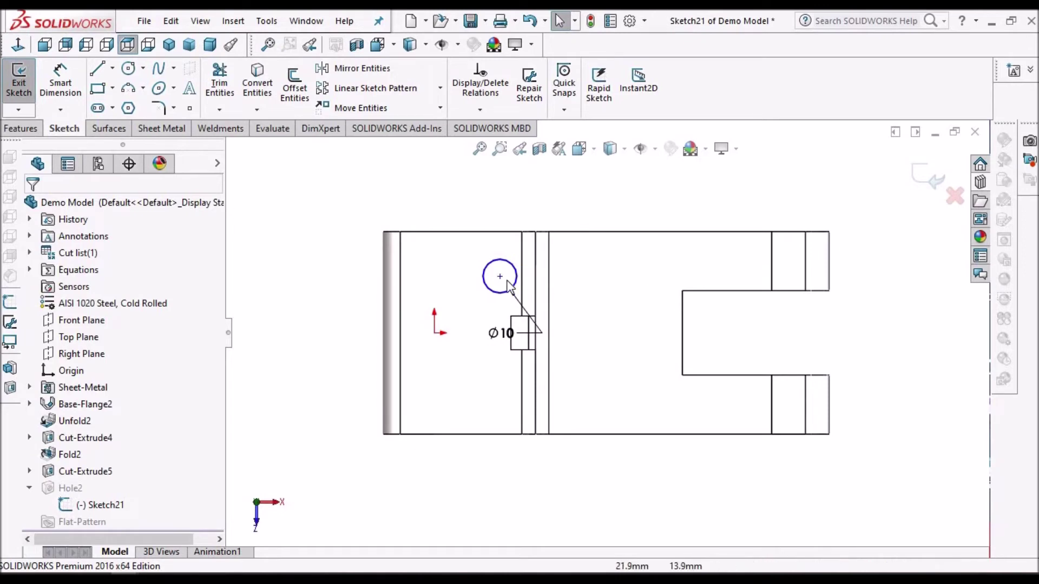
pyautogui.moveTo(490, 395)
pyautogui.mouseDown()
pyautogui.moveTo(481, 388)
pyautogui.moveTo(490, 380)
pyautogui.mouseUp()
pyautogui.click(582, 447)
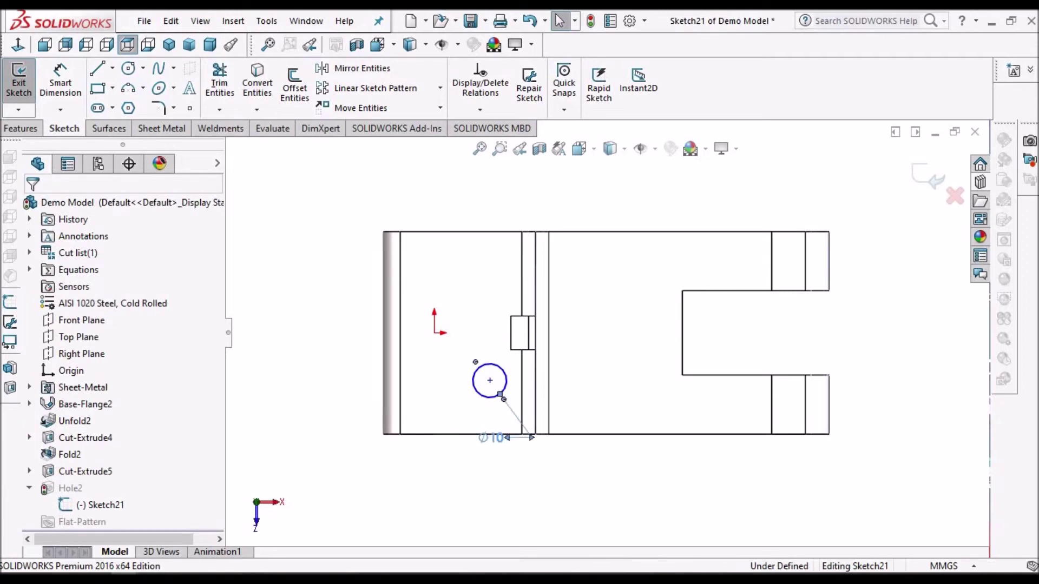
pyautogui.click(532, 437)
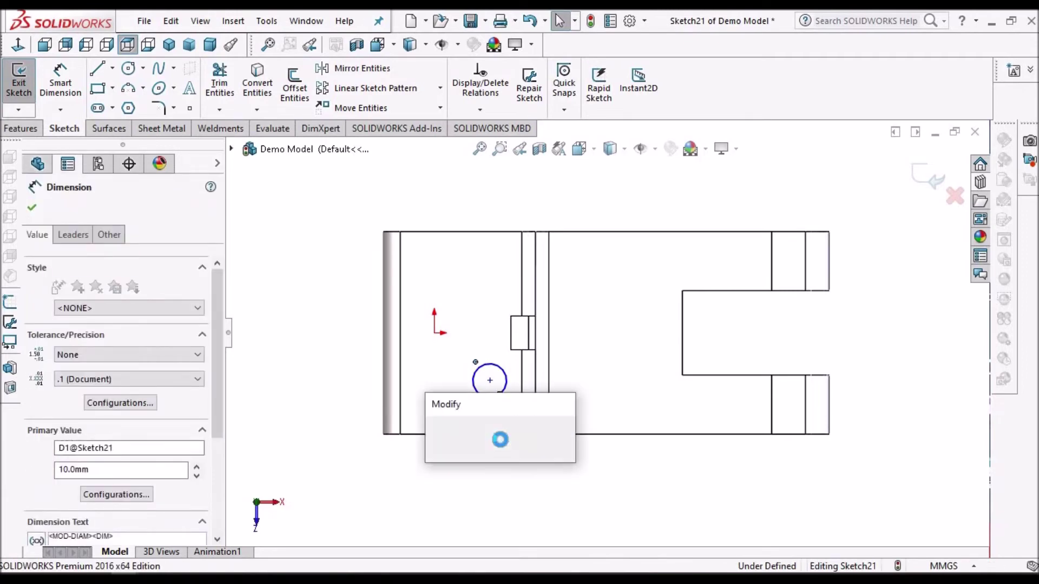
pyautogui.write('12')
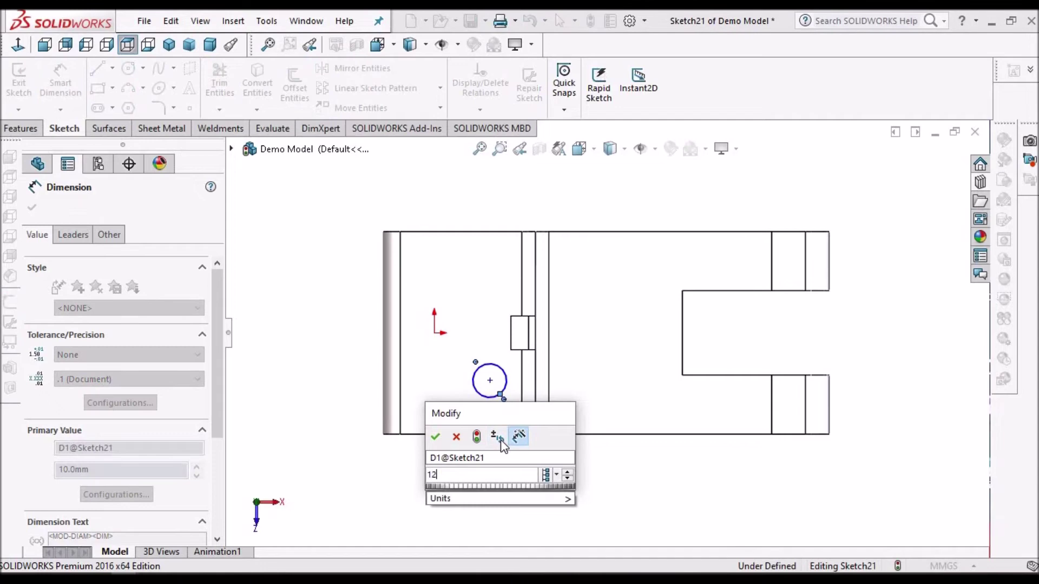
pyautogui.press('Escape')
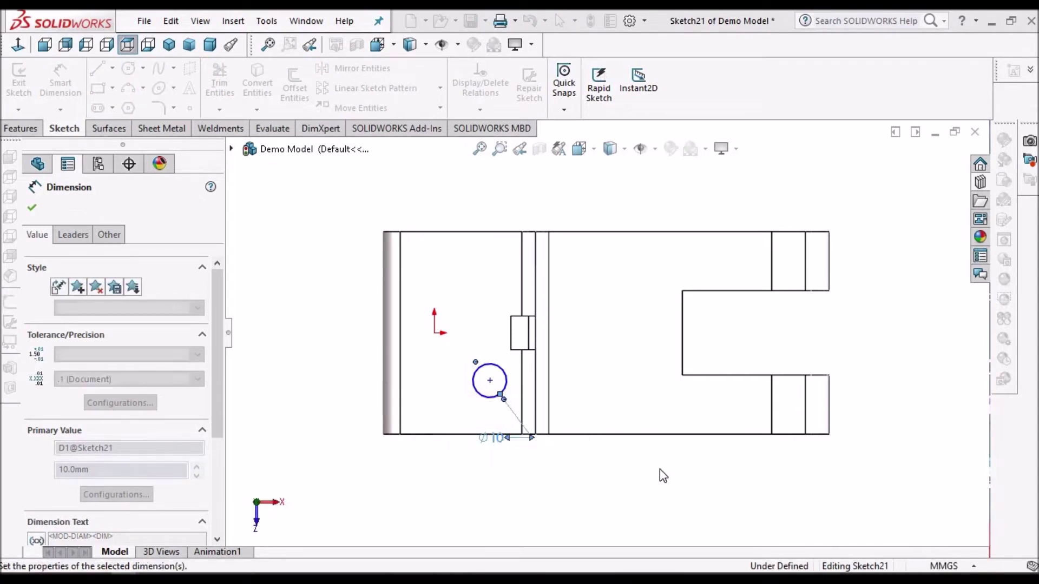
pyautogui.press('Escape')
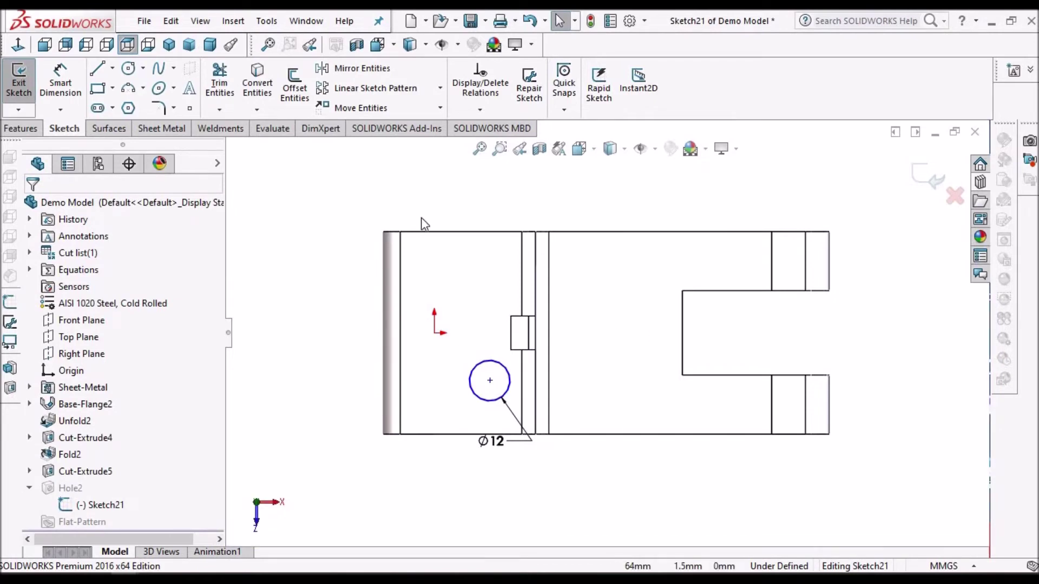
# Draw a horizontal centerline to the slot's edge and mirror the Ø12 circle about it
pyautogui.click(112, 68)
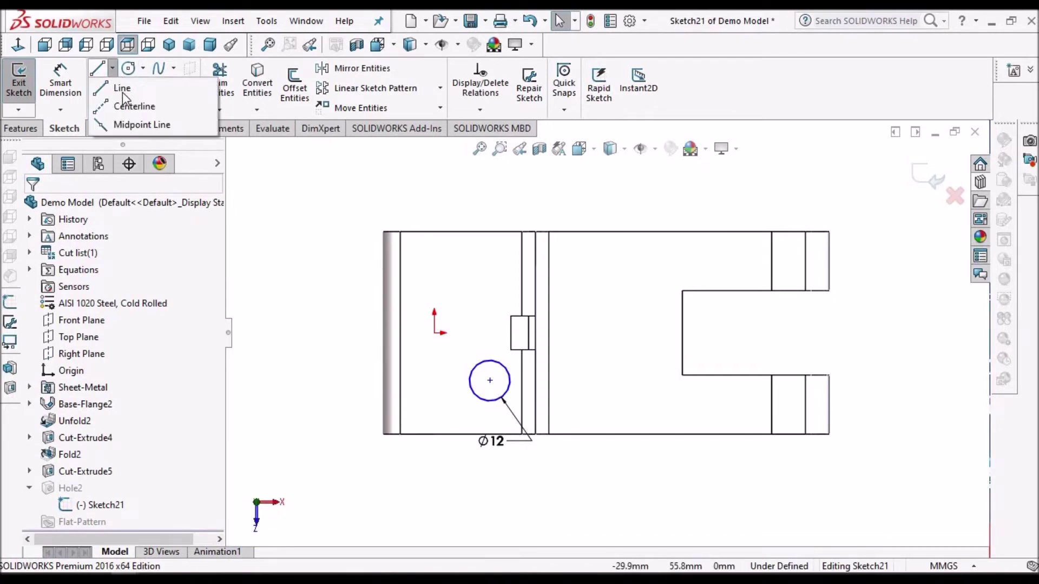
pyautogui.click(135, 106)
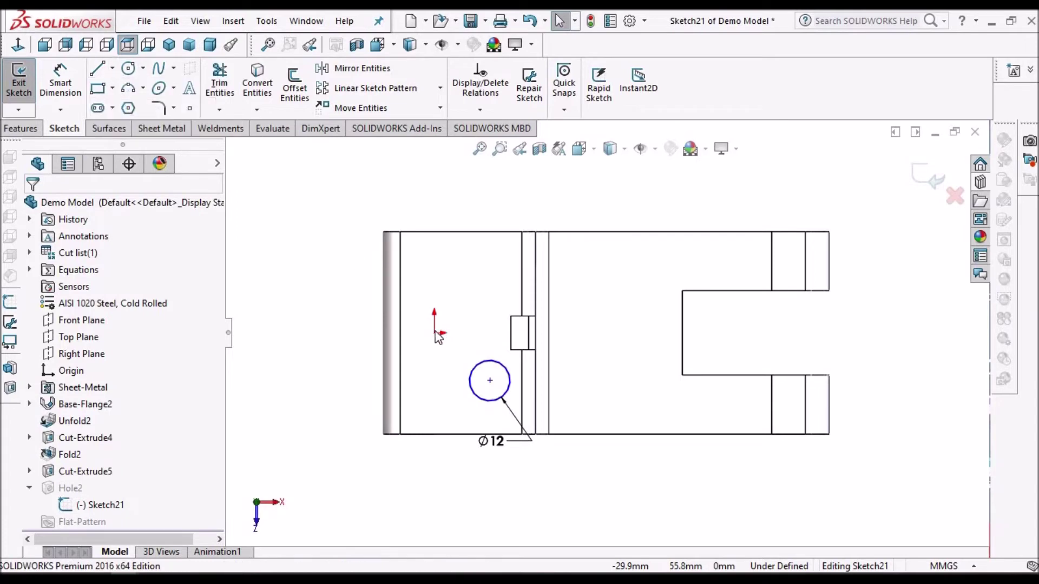
pyautogui.click(686, 333)
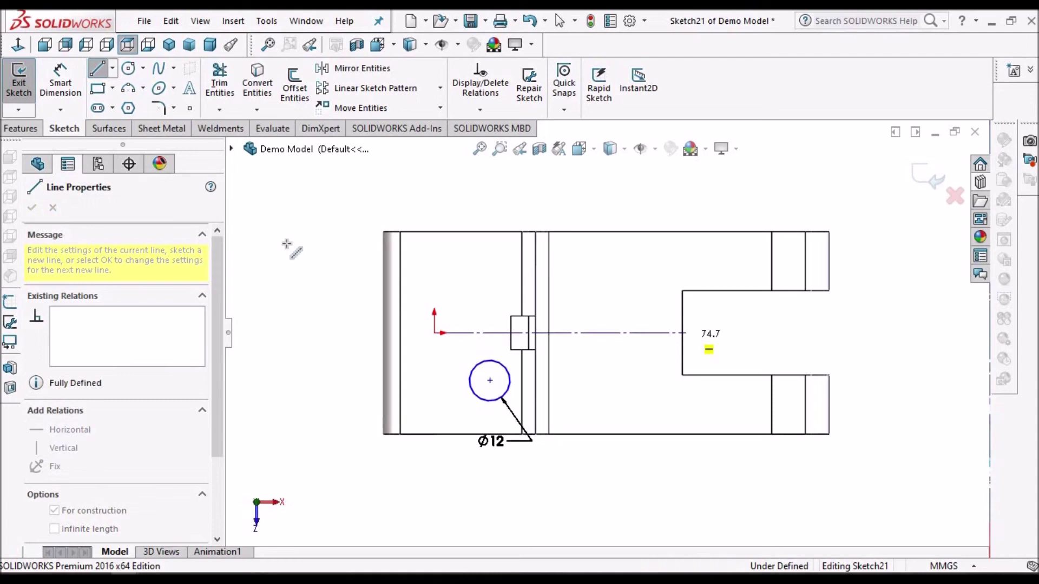
pyautogui.rightClick(295, 234)
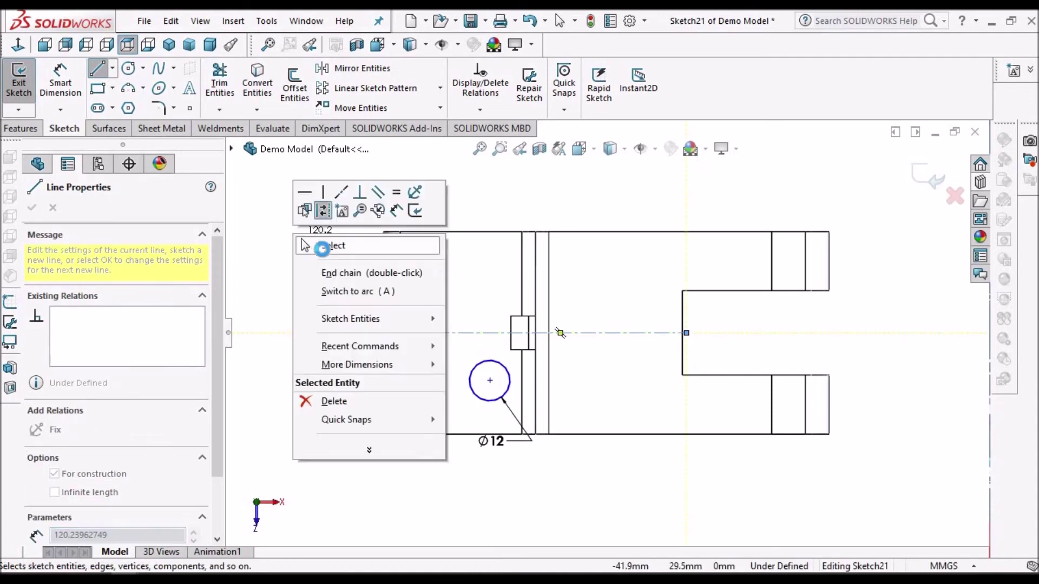
pyautogui.click(327, 246)
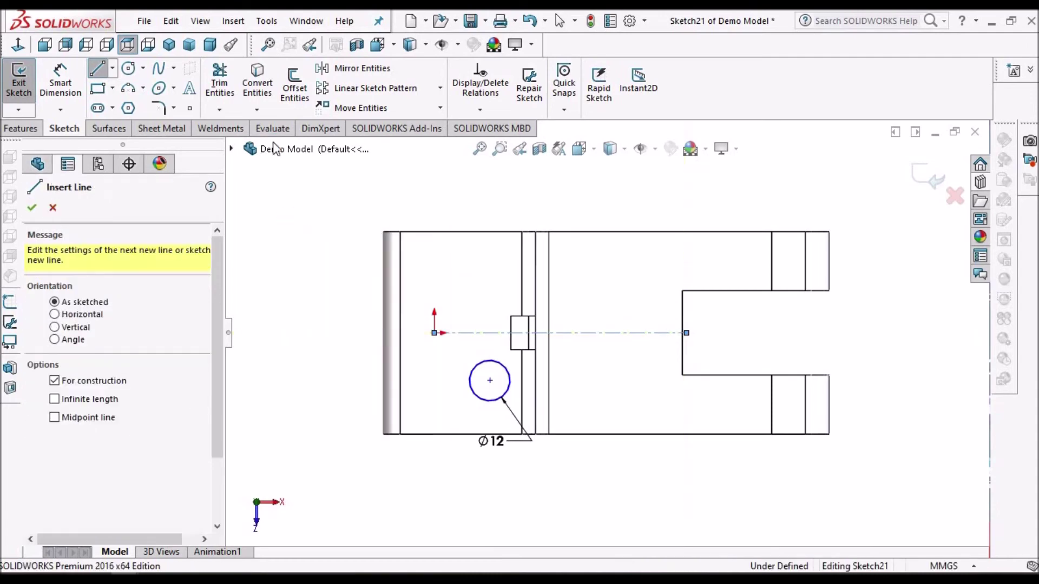
pyautogui.click(356, 69)
pyautogui.moveTo(441, 355); pyautogui.dragTo(579, 433)
pyautogui.click(157, 387)
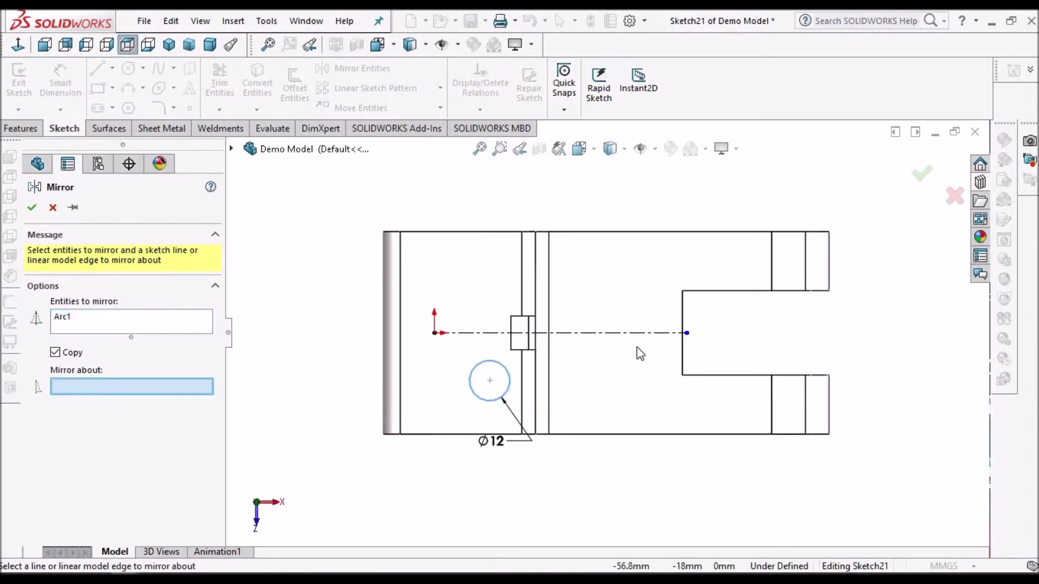
pyautogui.click(638, 336)
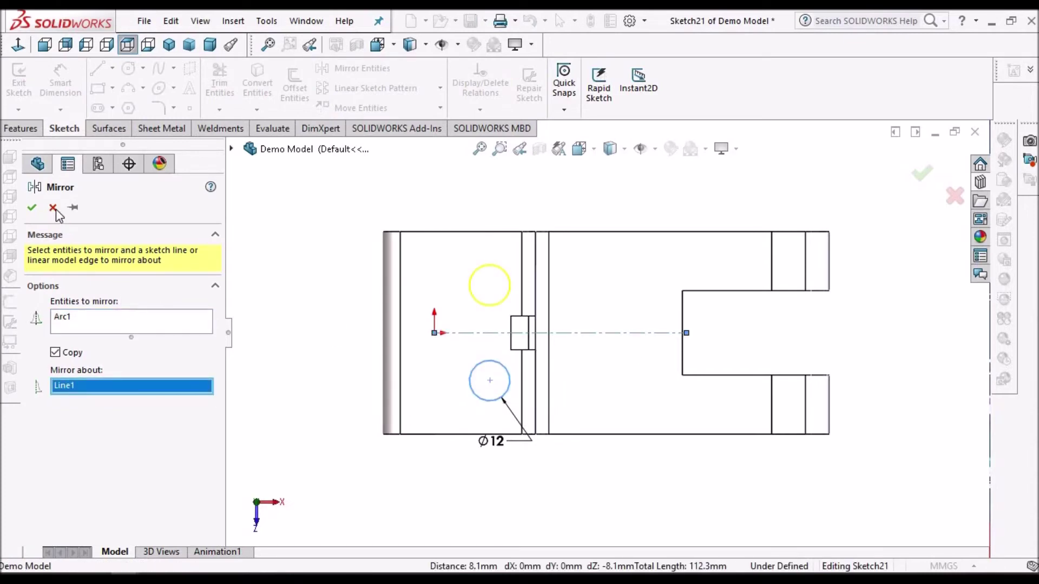
pyautogui.press('Return')
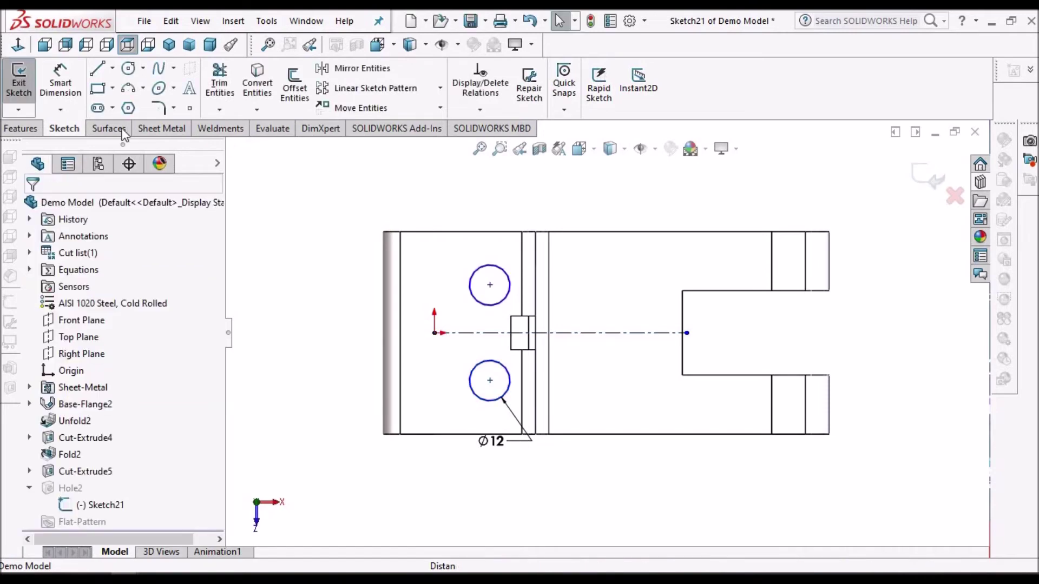
# Dimension the two hole centres 28 mm apart
pyautogui.press('d')
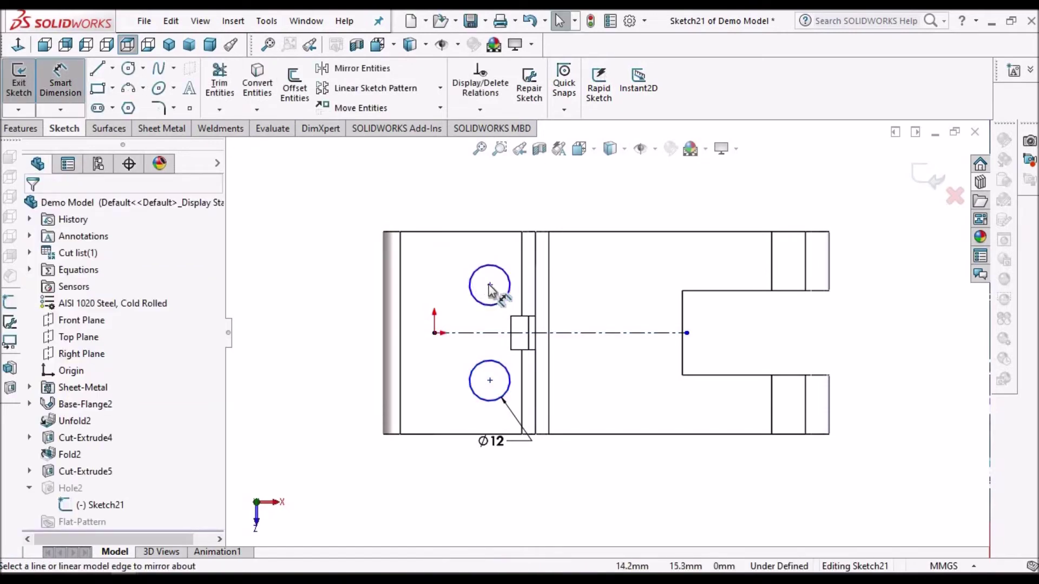
pyautogui.click(489, 381)
pyautogui.click(490, 284)
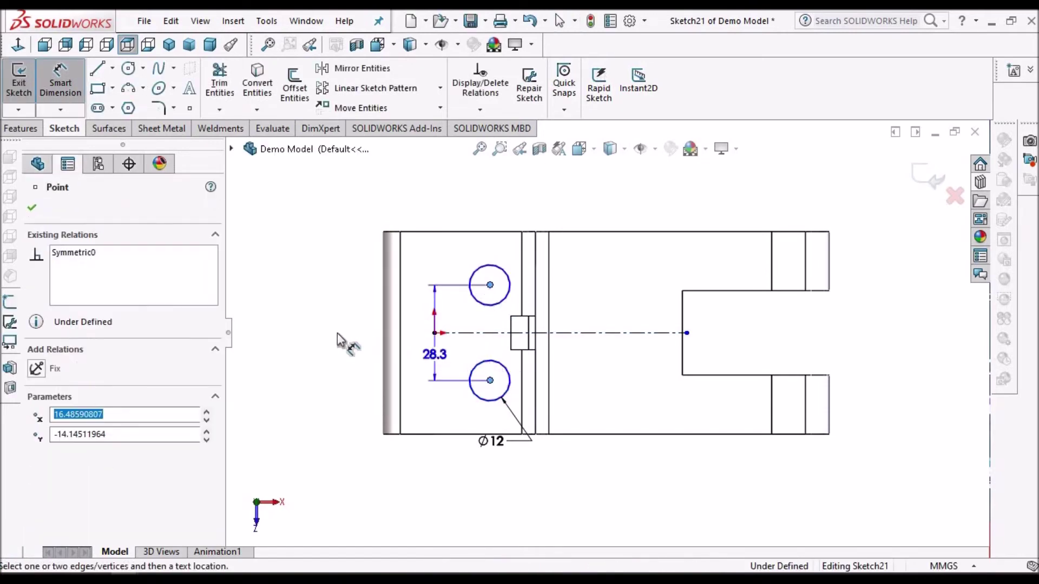
pyautogui.click(337, 338)
pyautogui.write('28.29023928mm')
pyautogui.press('Return')
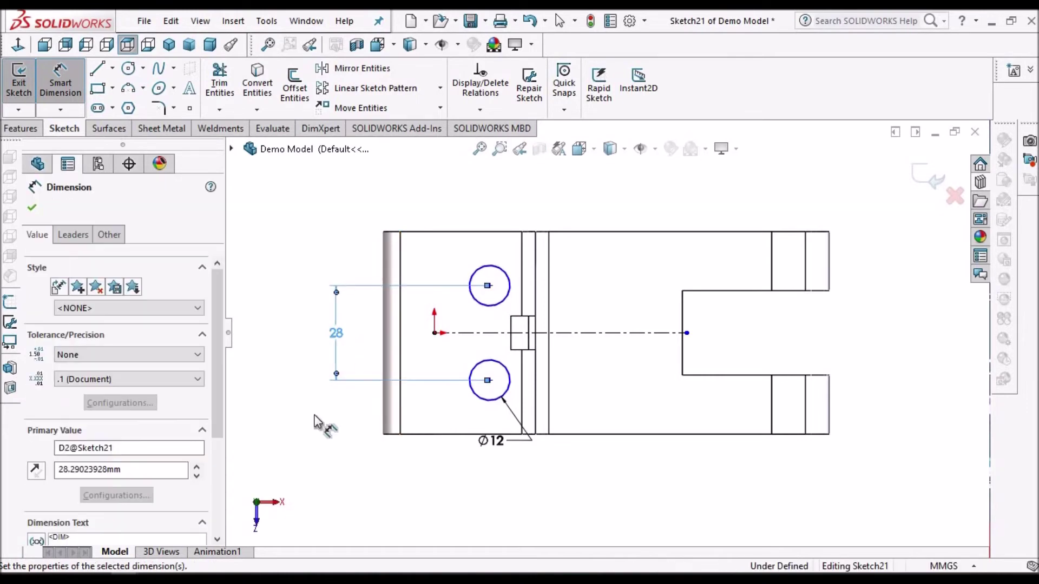
pyautogui.press('Escape')
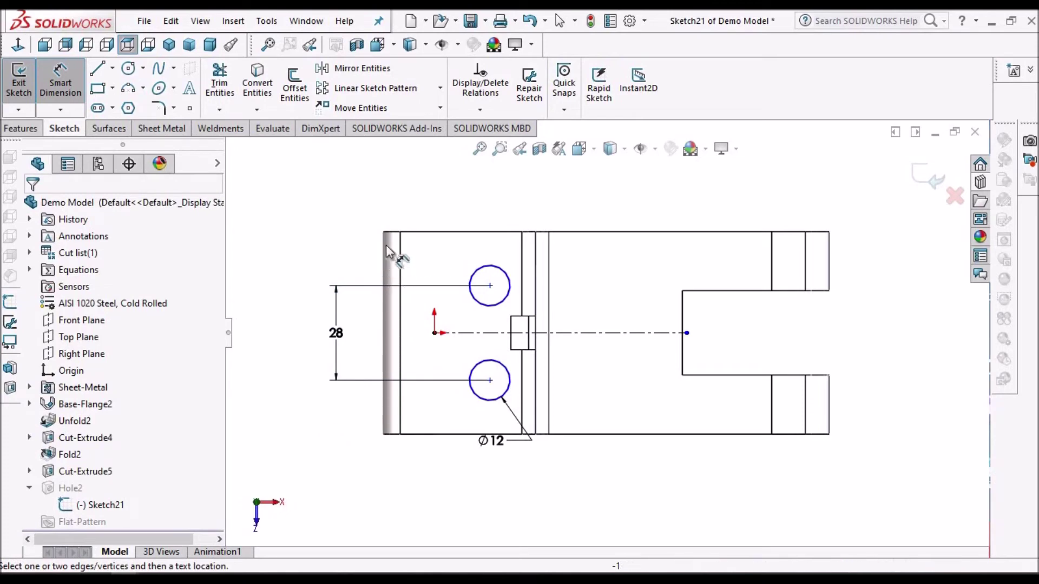
pyautogui.click(624, 149)
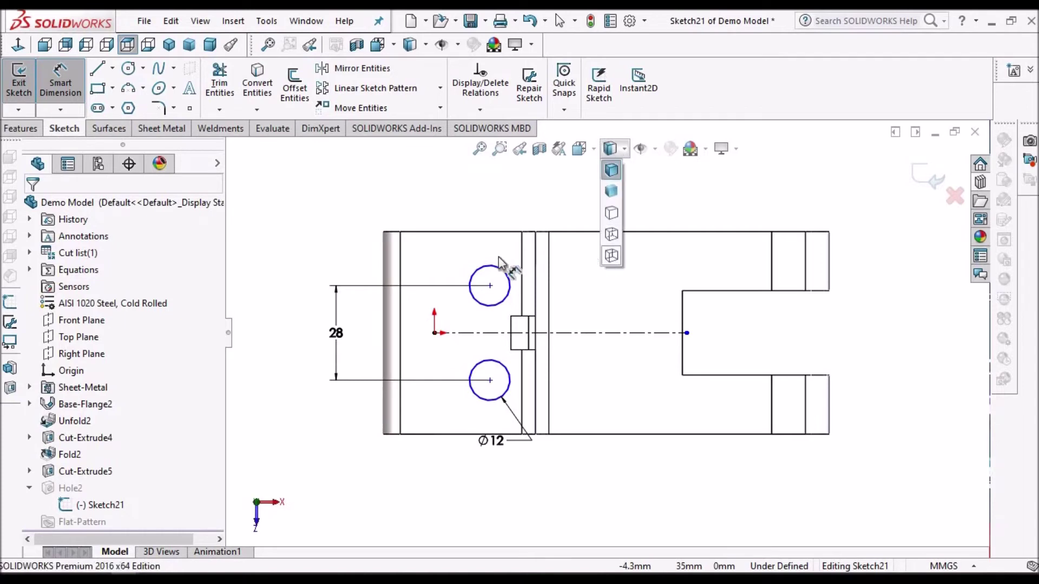
# Dimension the lower hole centre 24 mm from the part's left edge
pyautogui.click(384, 325)
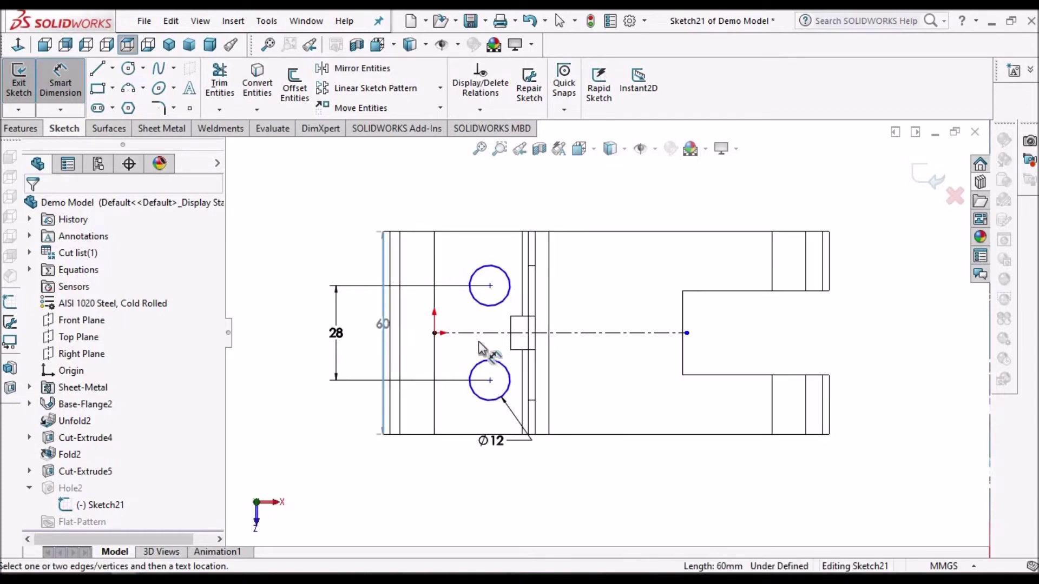
pyautogui.click(491, 380)
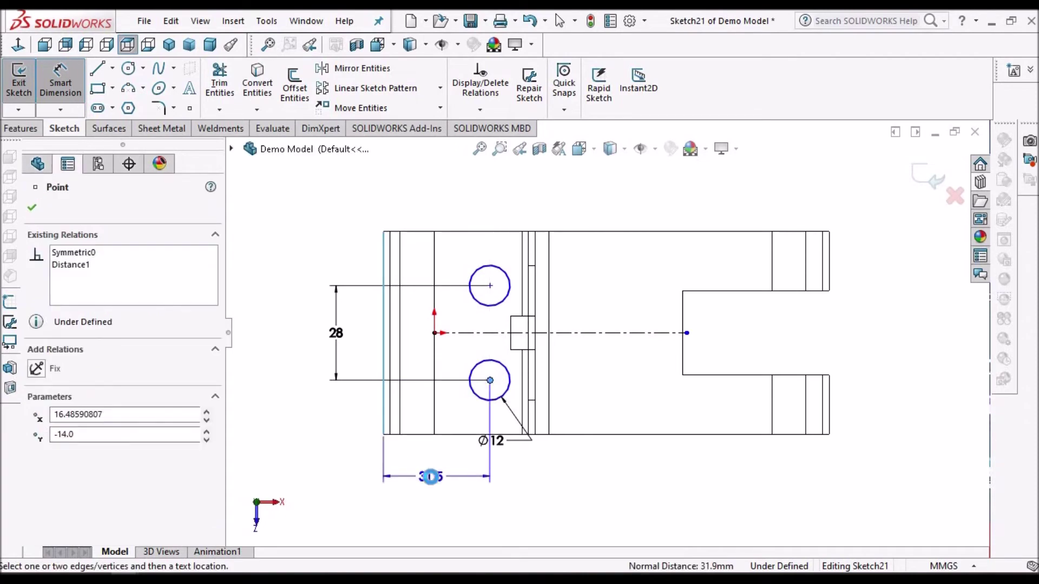
pyautogui.click(430, 477)
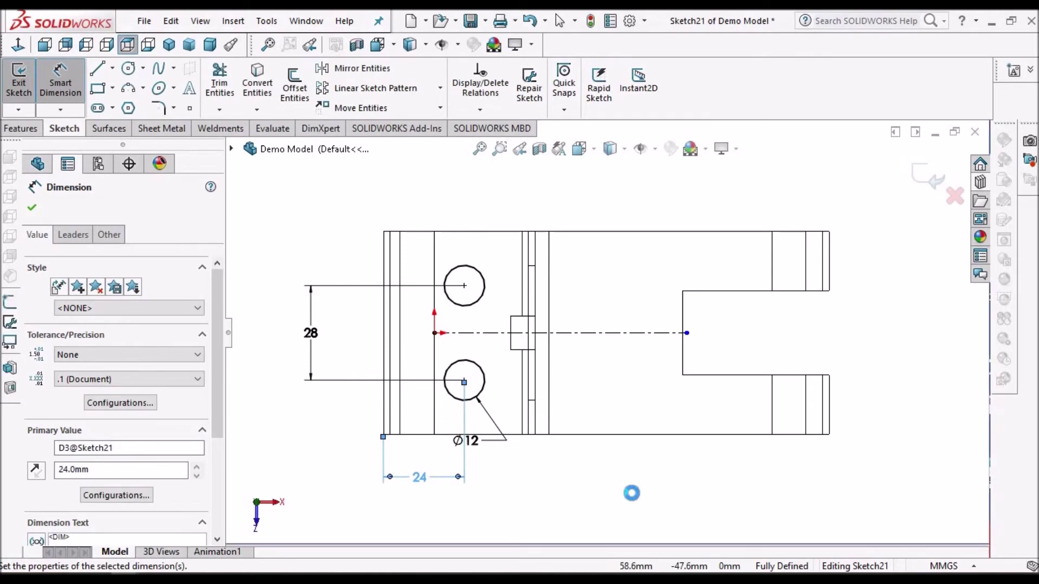
pyautogui.press('Escape')
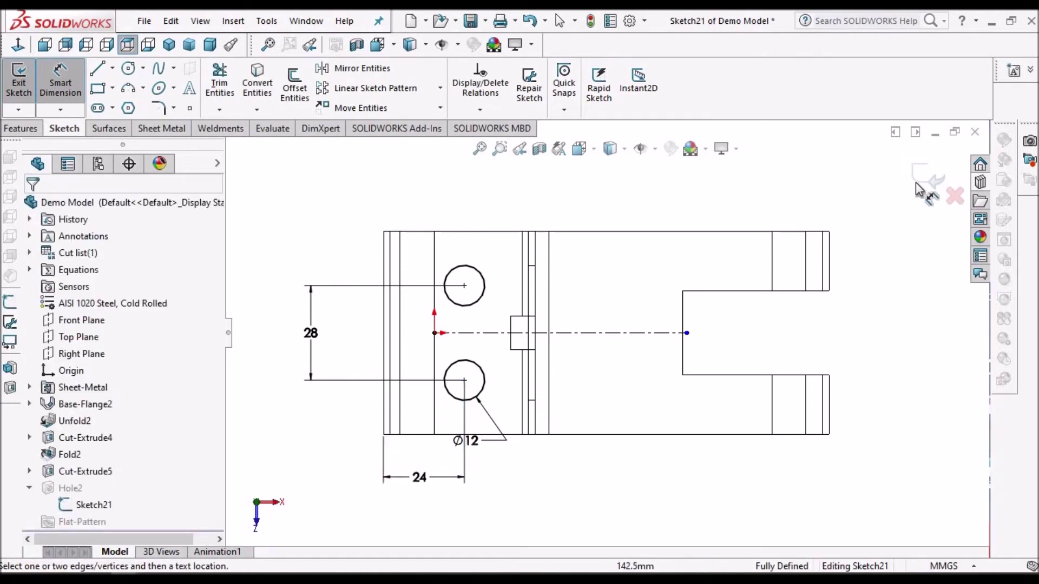
# Switch the display to shaded and exit the sketch so both holes are cut
pyautogui.click(610, 148)
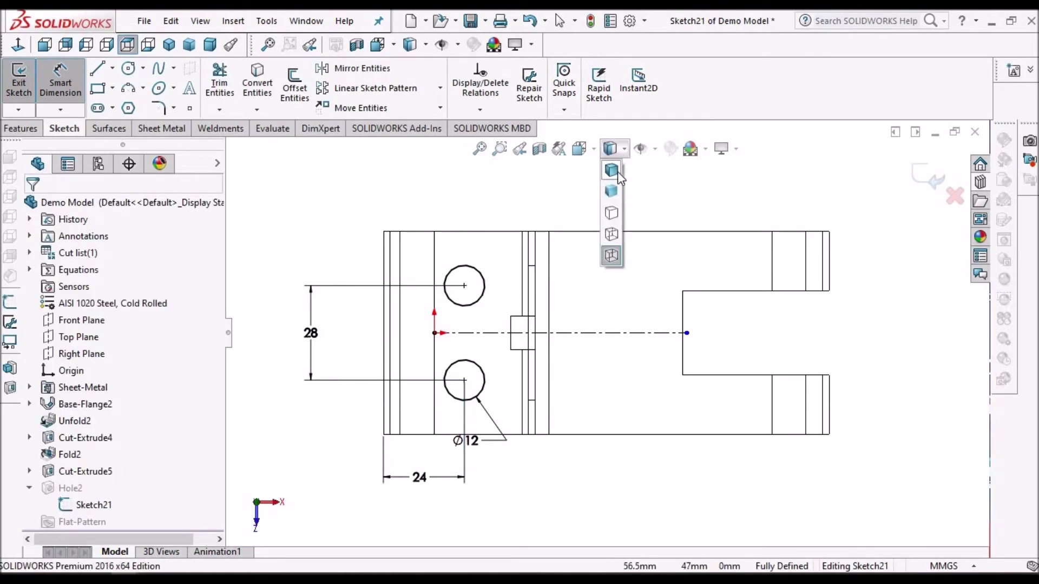
pyautogui.click(611, 167)
pyautogui.click(928, 179)
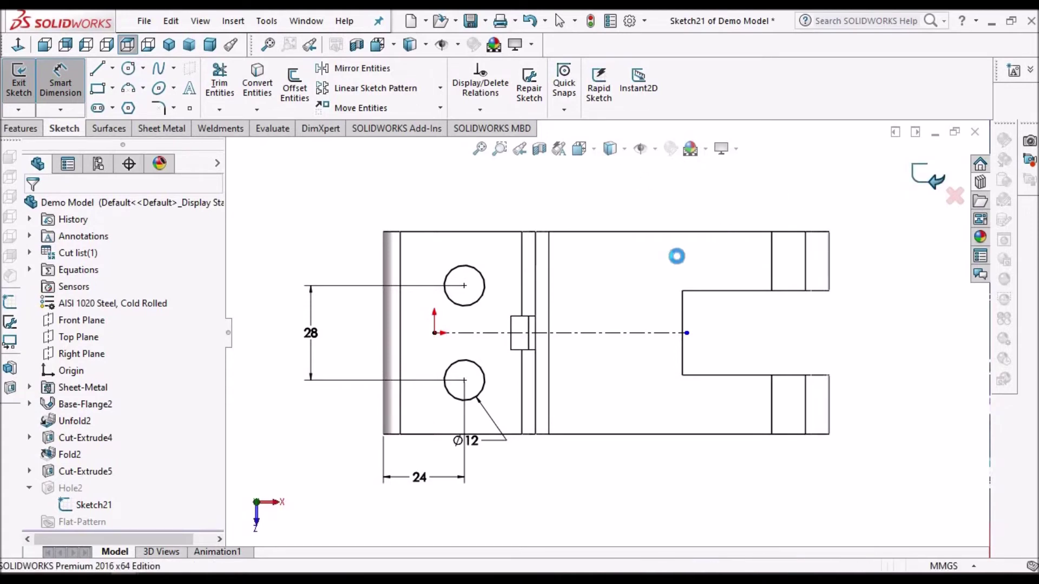
# Show the bracket in dimetric, then trimetric view, and save the Demo Model part
pyautogui.click(211, 46)
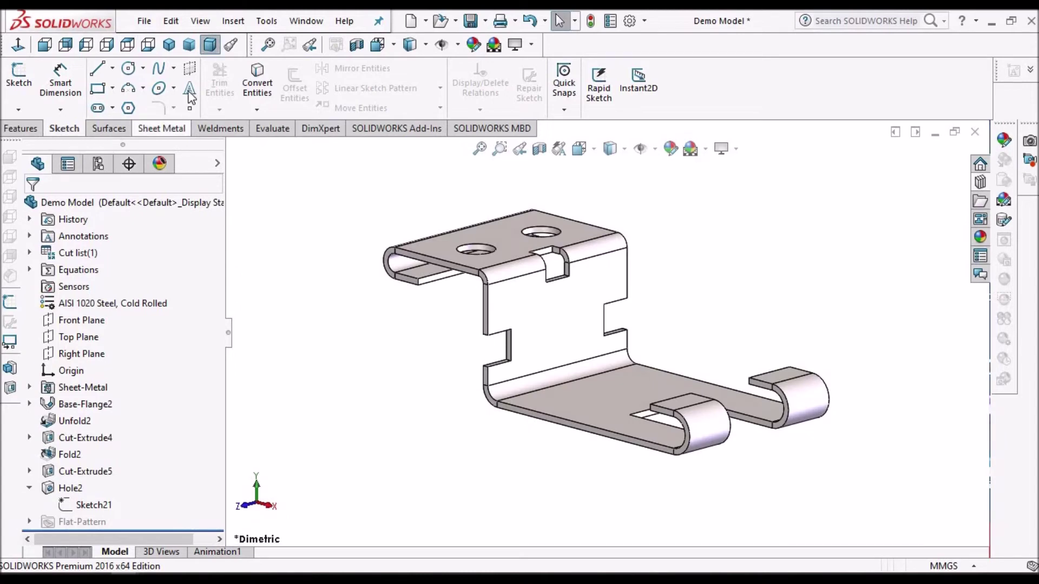
pyautogui.click(189, 46)
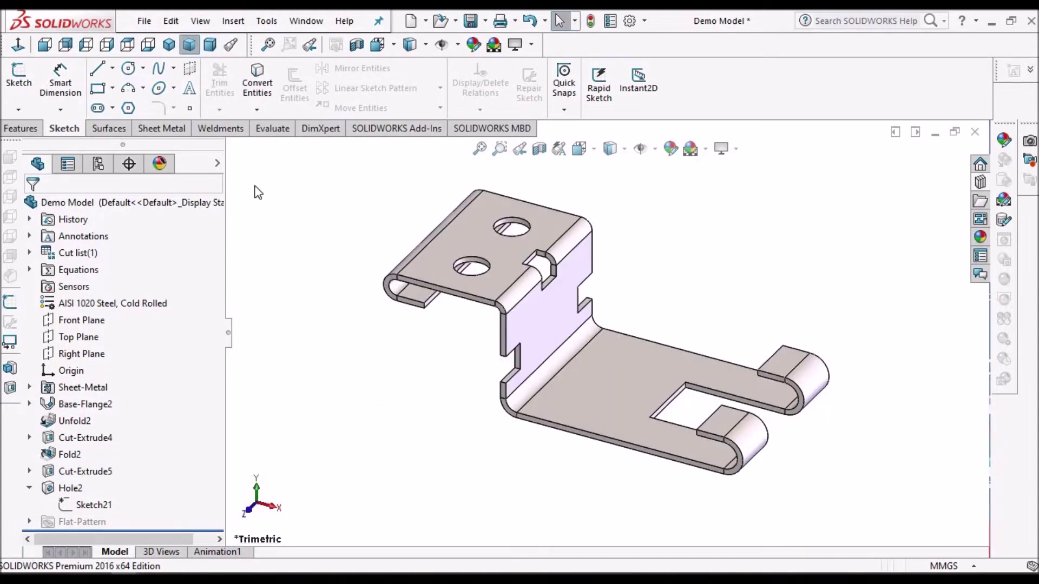
pyautogui.click(468, 22)
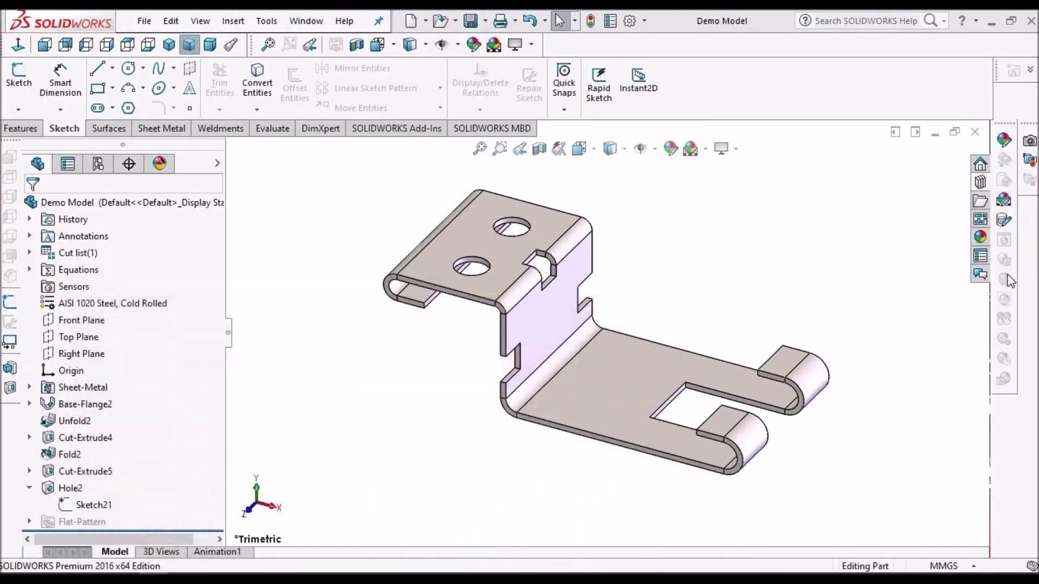
# In the Design Library, open forming tools > embosses and drag the counter sink emboss onto the bracket
pyautogui.click(980, 183)
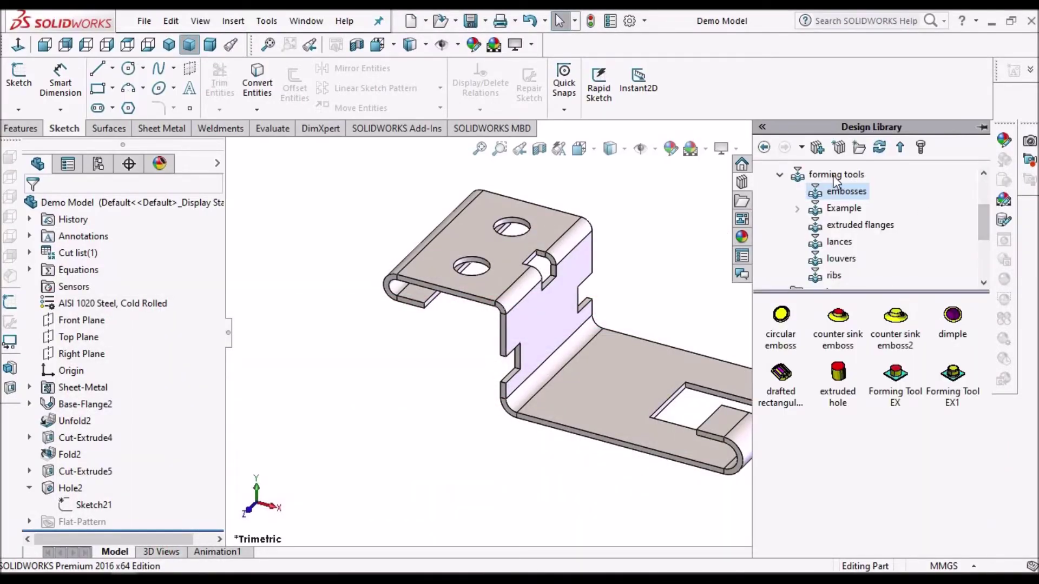
pyautogui.press('f')
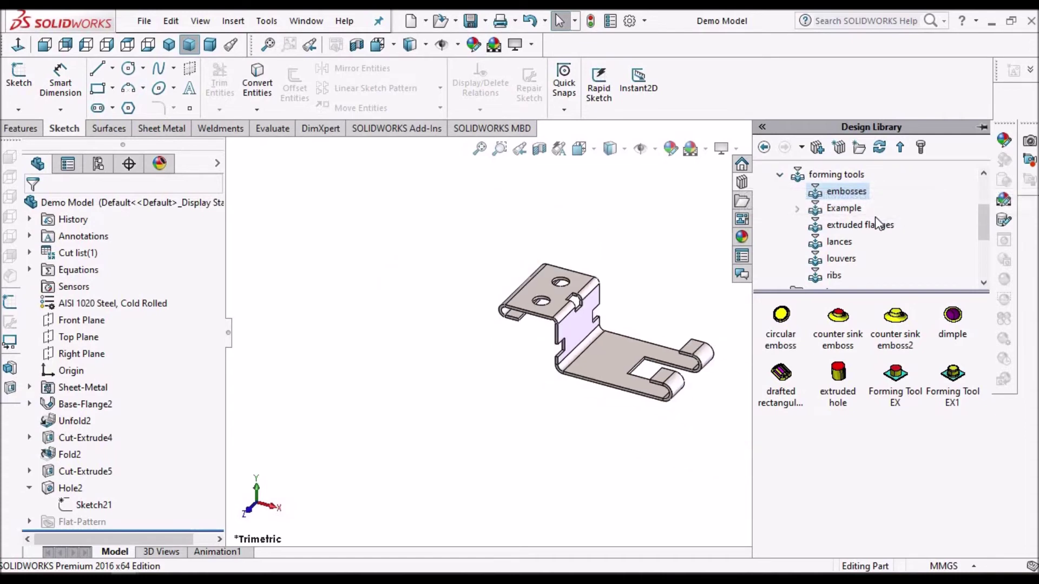
pyautogui.click(900, 148)
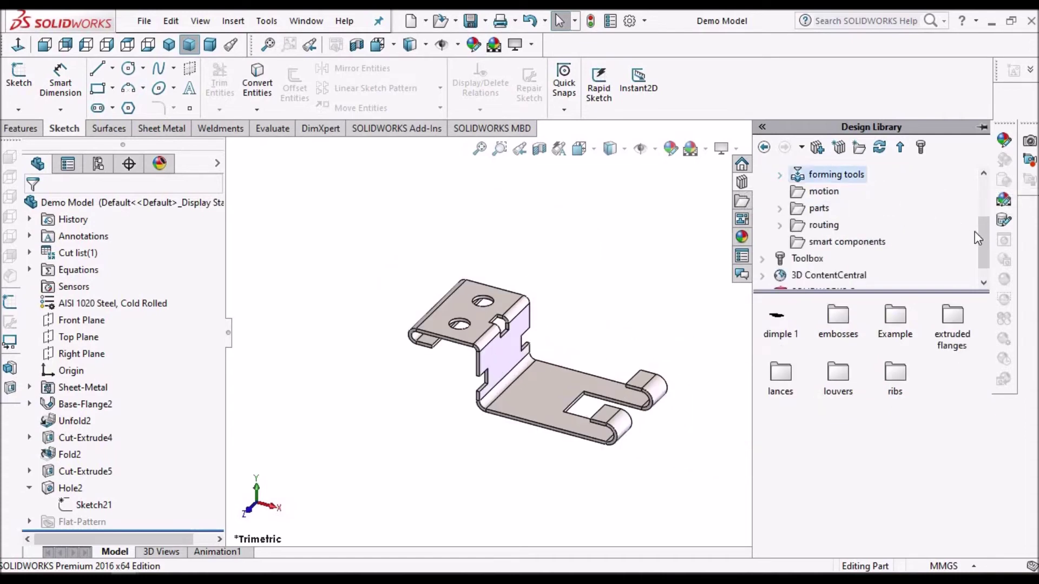
pyautogui.moveTo(979, 243); pyautogui.dragTo(977, 189)
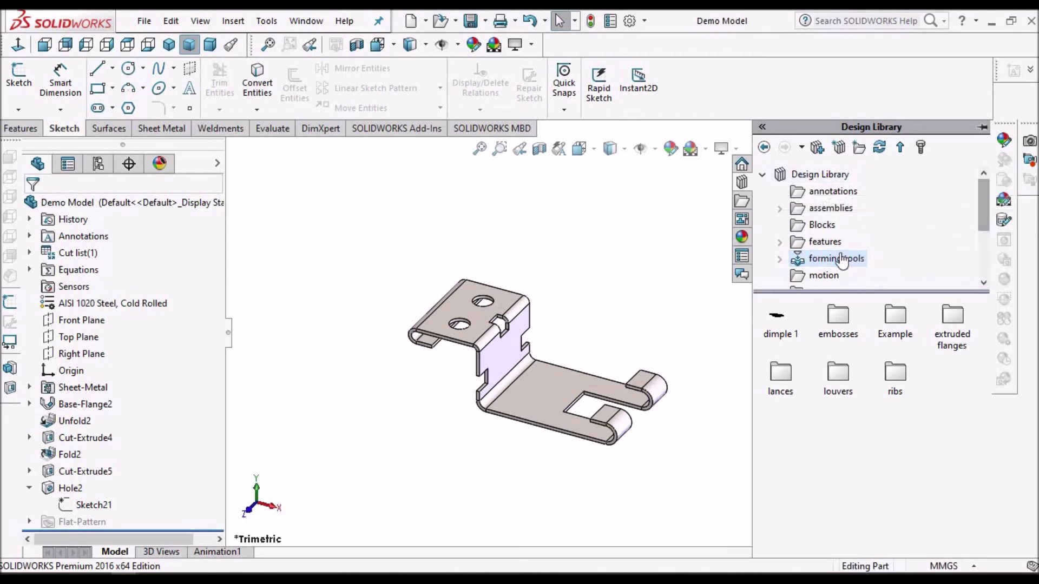
pyautogui.doubleClick(838, 316)
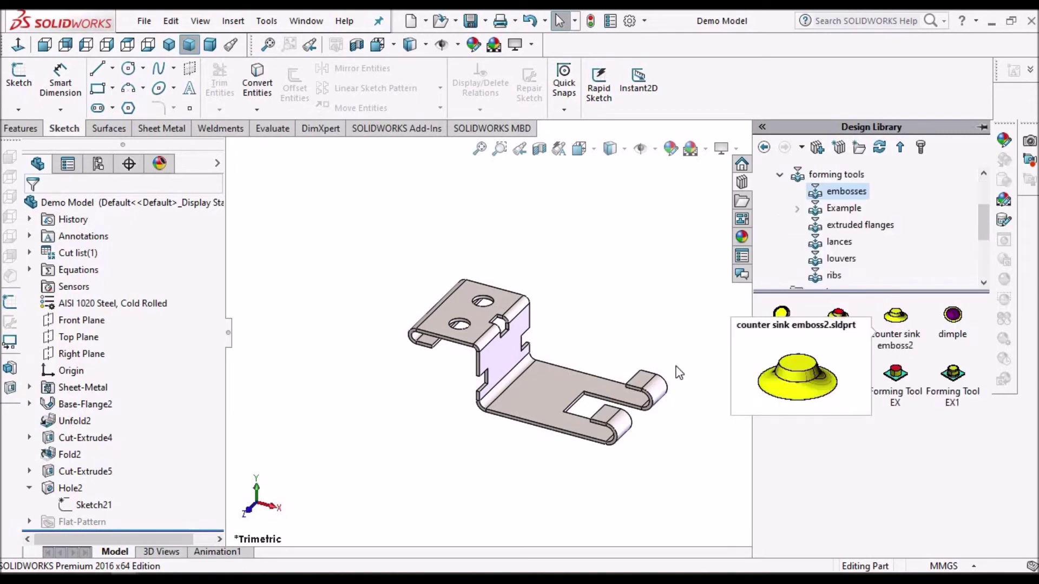
pyautogui.moveTo(844, 328)
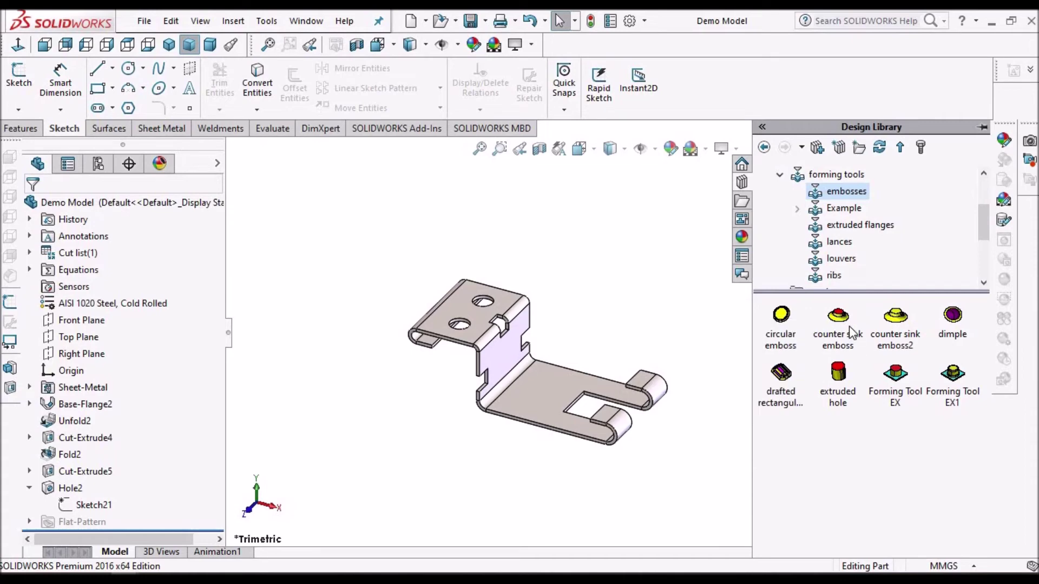
pyautogui.moveTo(844, 320); pyautogui.dragTo(537, 390)
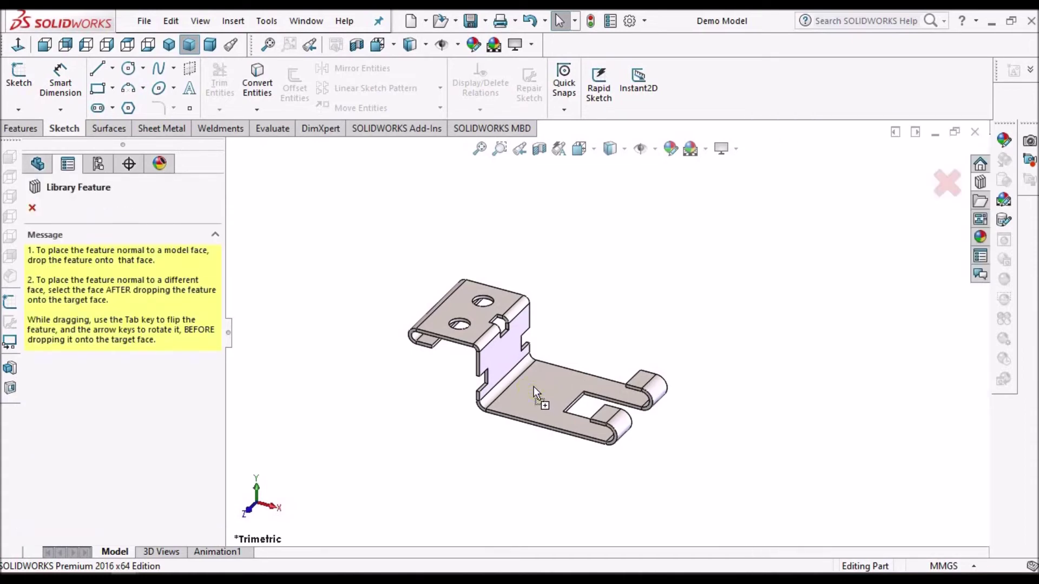
# Drop the counter sink emboss on the lower flange face, flipping it and back to its original orientation
pyautogui.moveTo(534, 386); pyautogui.dragTo(533, 387)
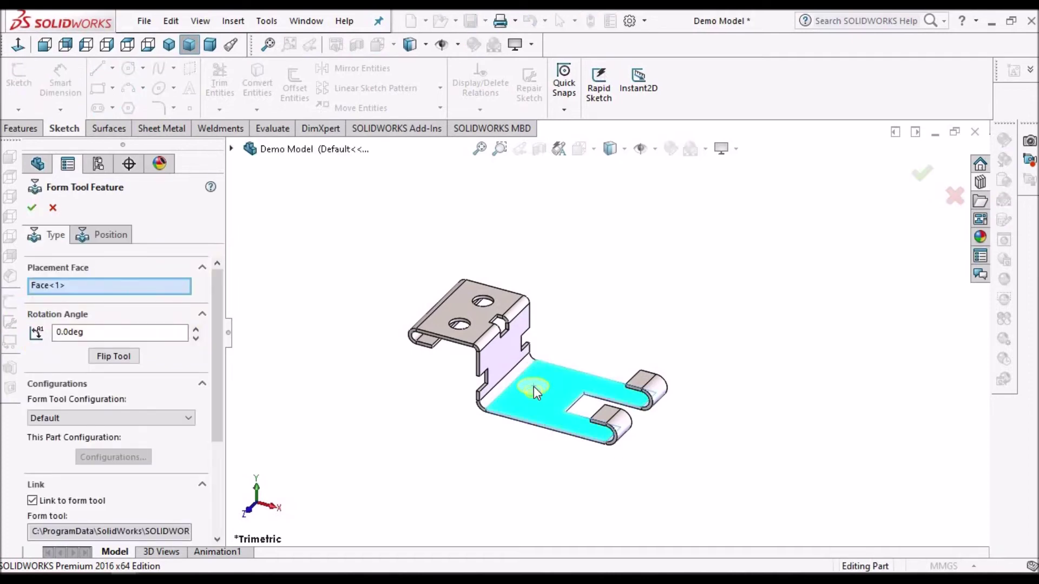
pyautogui.scroll(-5, 536, 391)
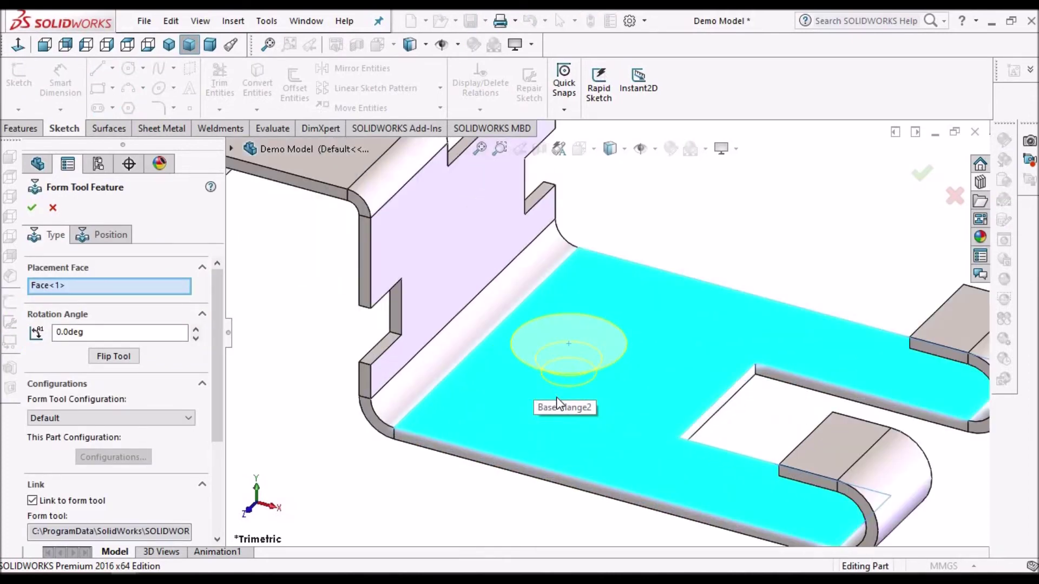
pyautogui.moveTo(611, 325); pyautogui.dragTo(611, 362, button='middle')
pyautogui.scroll(3, 630, 342)
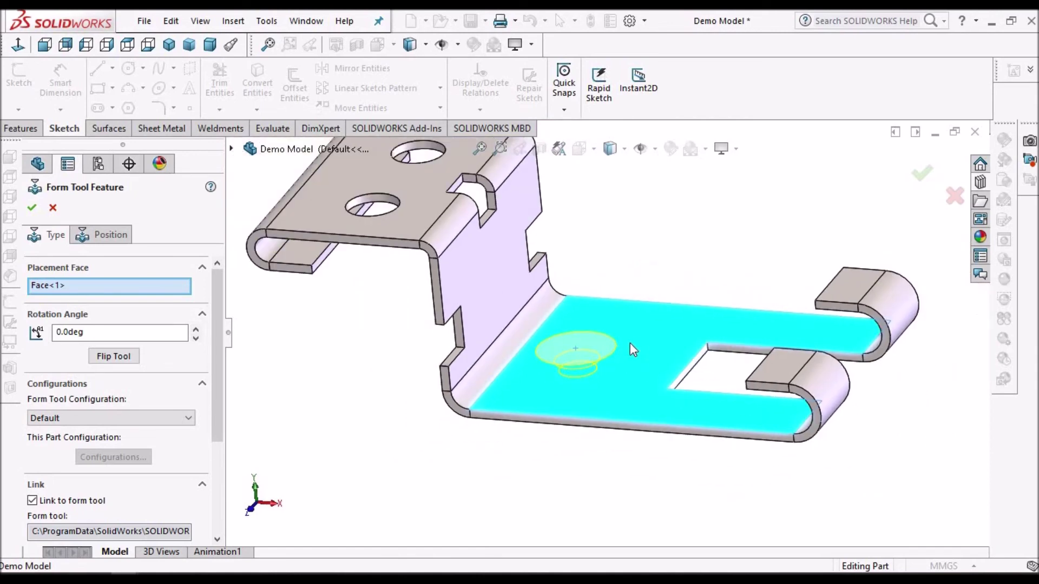
pyautogui.click(116, 357)
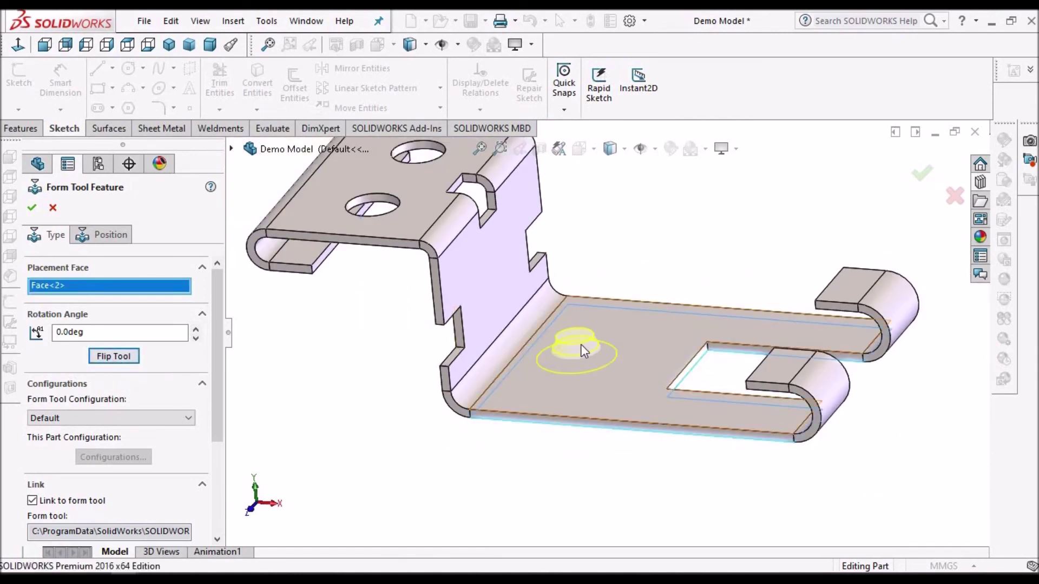
pyautogui.moveTo(580, 345); pyautogui.dragTo(579, 388, button='middle')
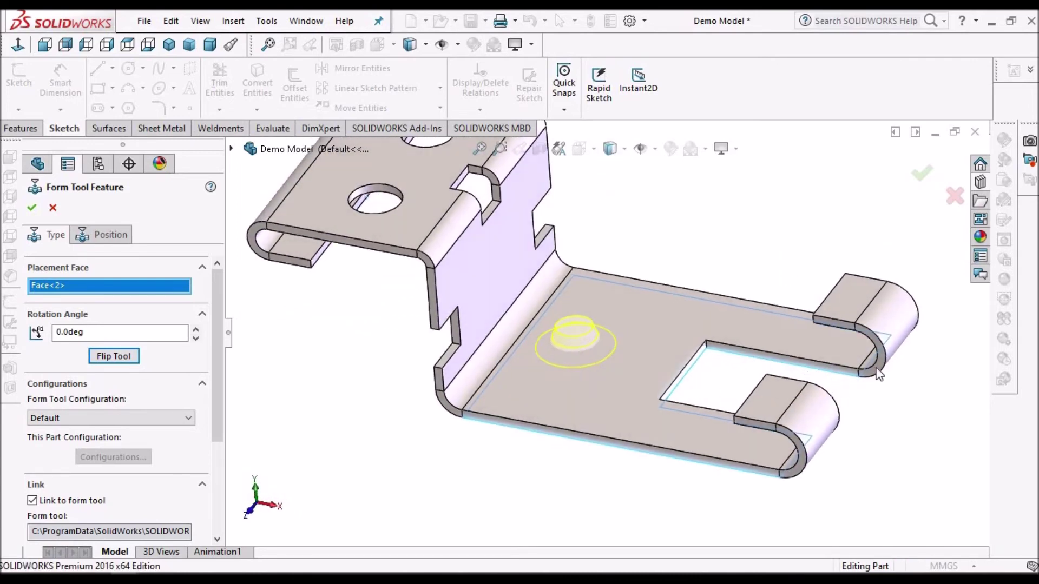
pyautogui.click(115, 357)
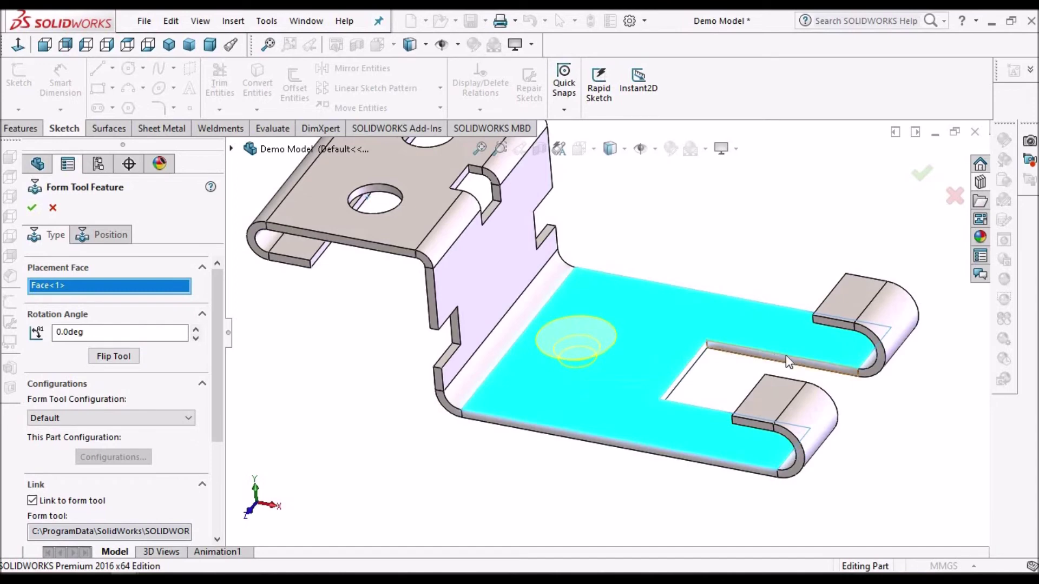
pyautogui.click(93, 237)
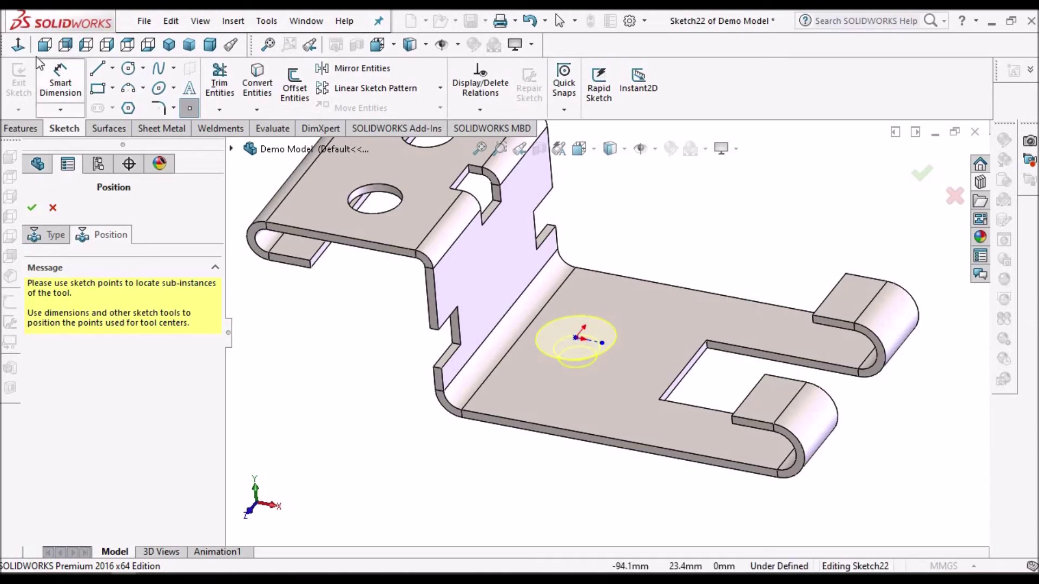
# Delete the stray extra placement point from the emboss position sketch
pyautogui.click(18, 44)
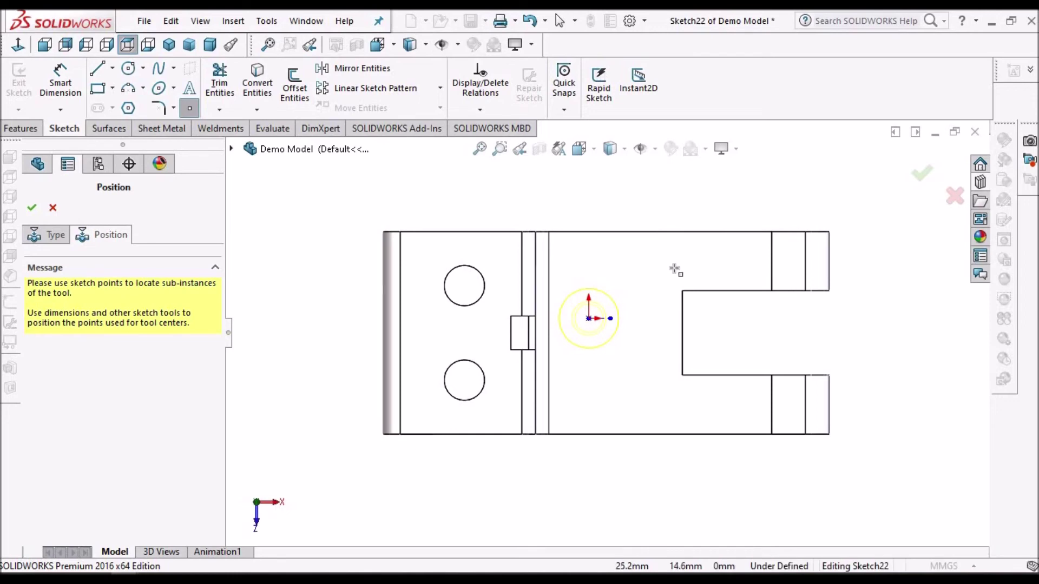
pyautogui.click(675, 265)
pyautogui.rightClick(655, 196)
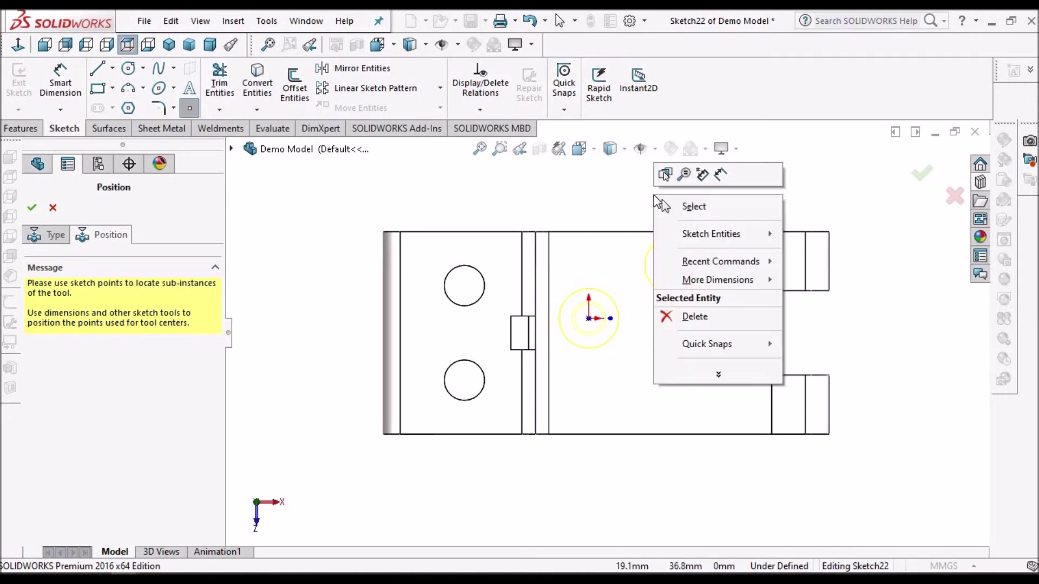
pyautogui.click(710, 210)
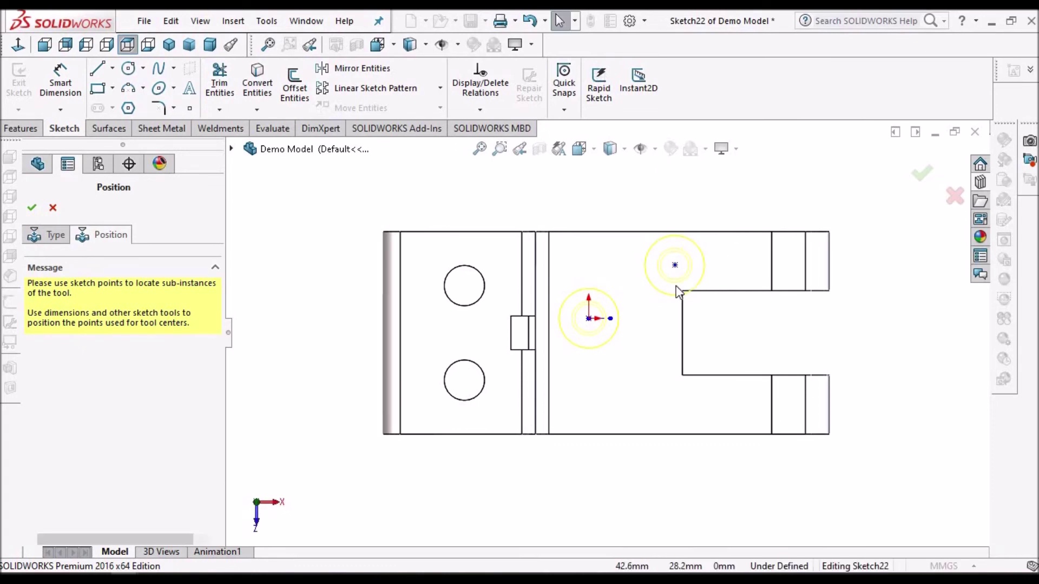
pyautogui.moveTo(733, 223); pyautogui.dragTo(652, 297)
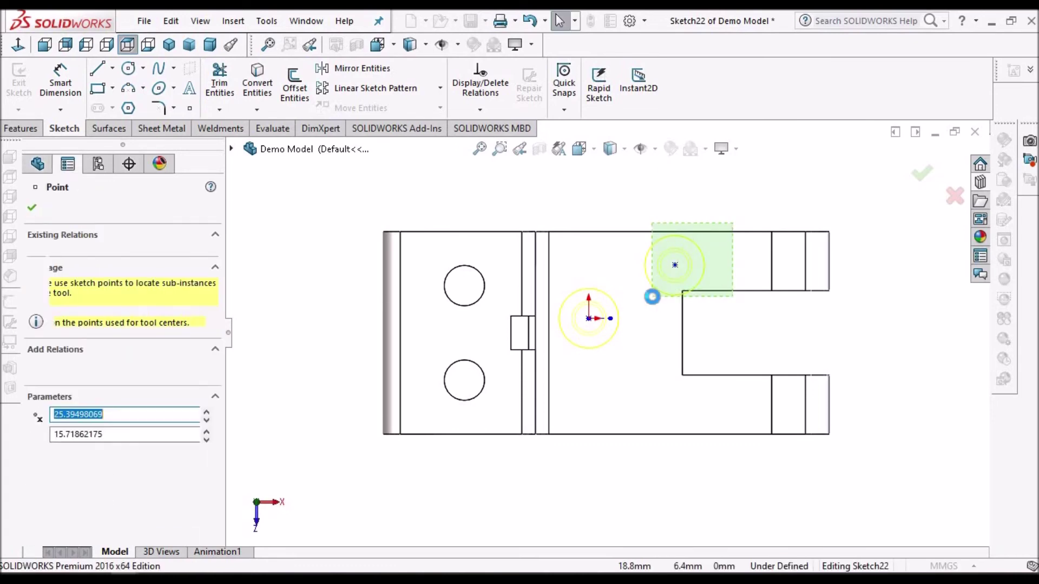
pyautogui.press('Delete')
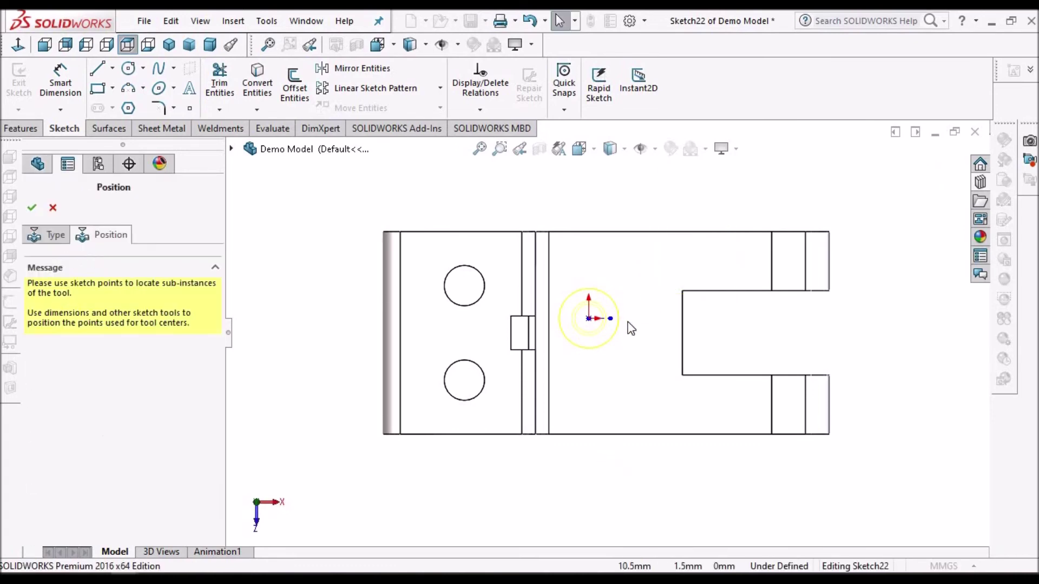
# Tie the emboss centre to a horizontal centerline ending on the slot's inner edge
pyautogui.scroll(-5, 615, 305)
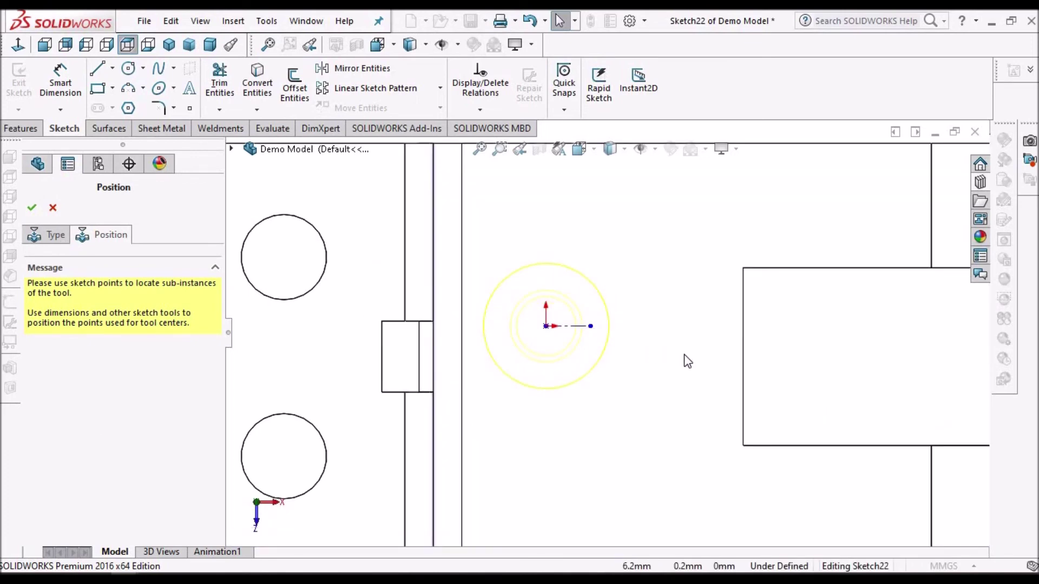
pyautogui.click(702, 358)
pyautogui.moveTo(744, 363)
pyautogui.mouseDown()
pyautogui.moveTo(745, 352)
pyautogui.moveTo(752, 376)
pyautogui.moveTo(753, 292)
pyautogui.moveTo(747, 358)
pyautogui.mouseUp()
pyautogui.click(800, 353)
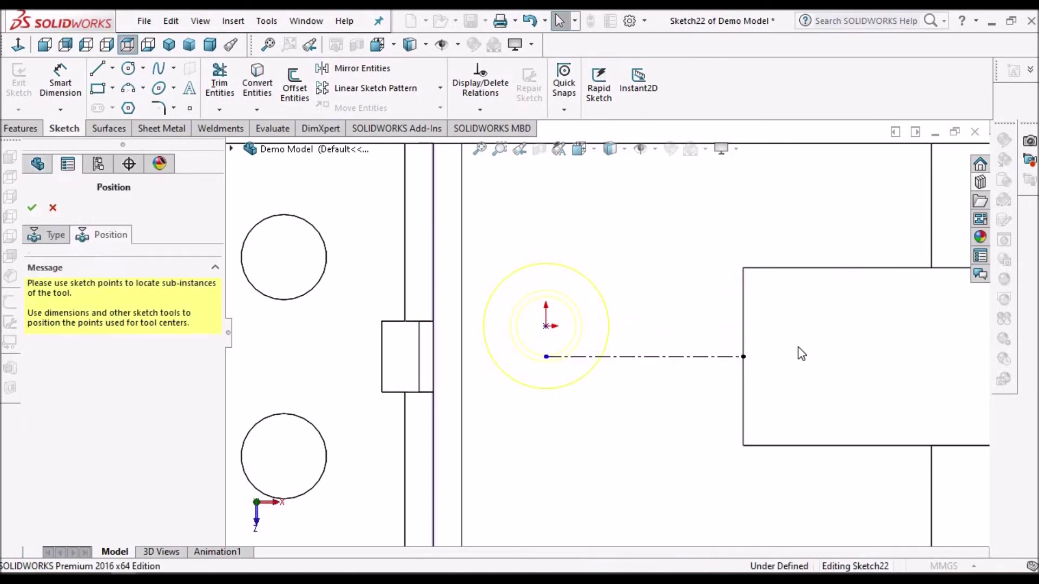
pyautogui.click(557, 338)
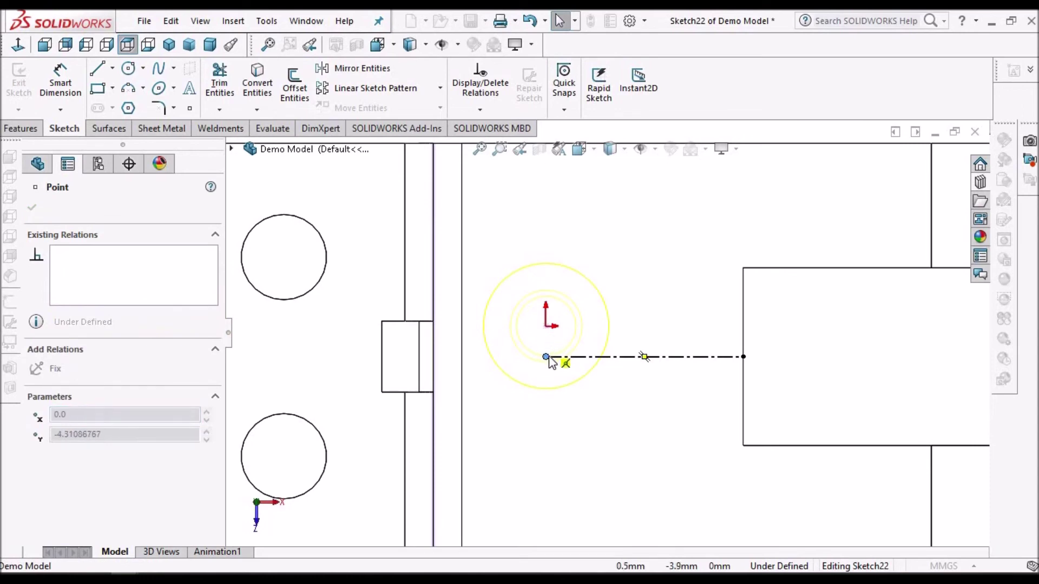
pyautogui.scroll(5, 644, 356)
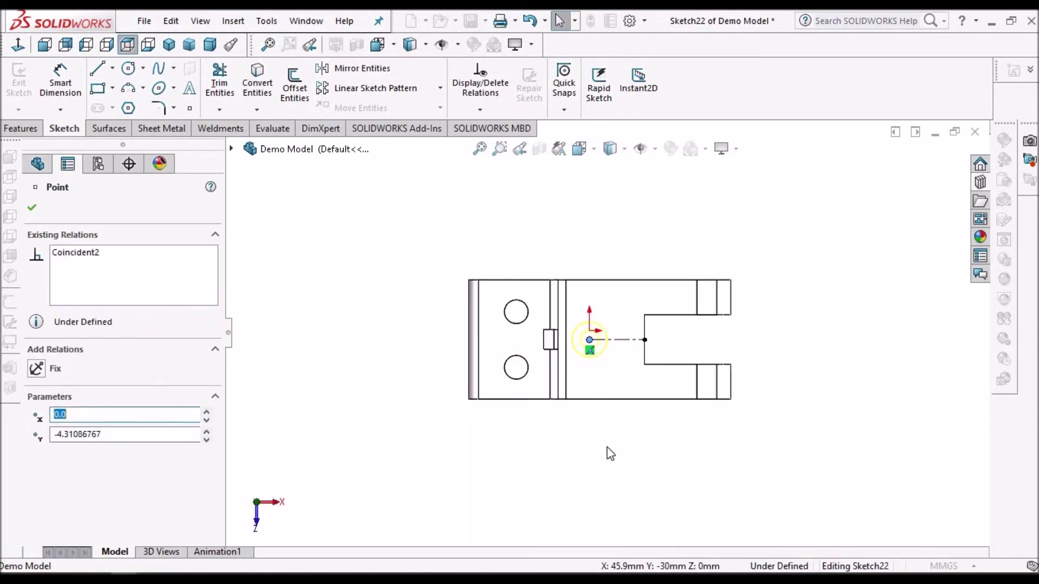
pyautogui.click(600, 423)
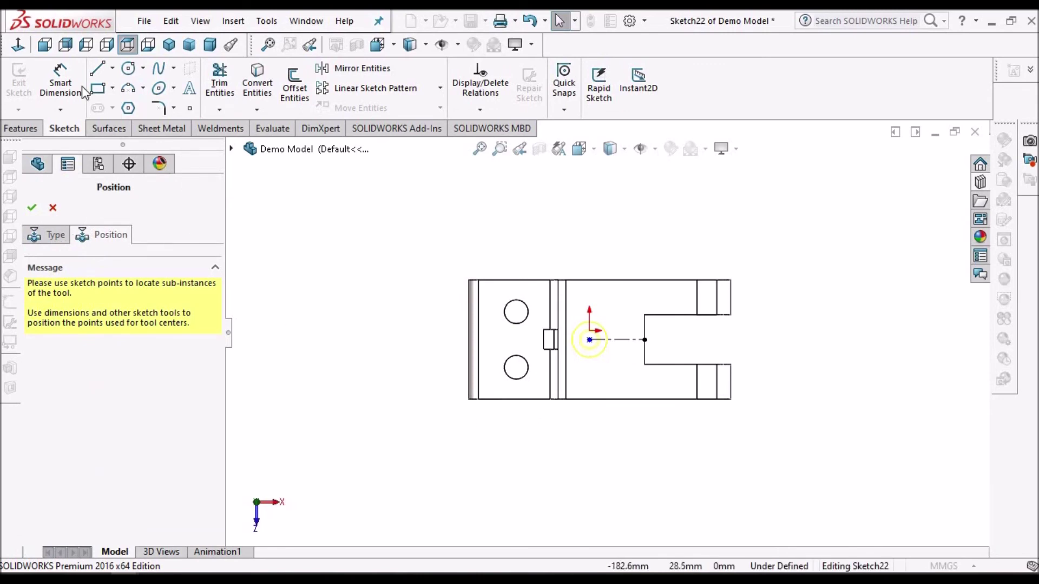
# Dimension the centerline to 28 mm and finish the counter sink emboss feature
pyautogui.click(58, 76)
pyautogui.scroll(-3, 635, 359)
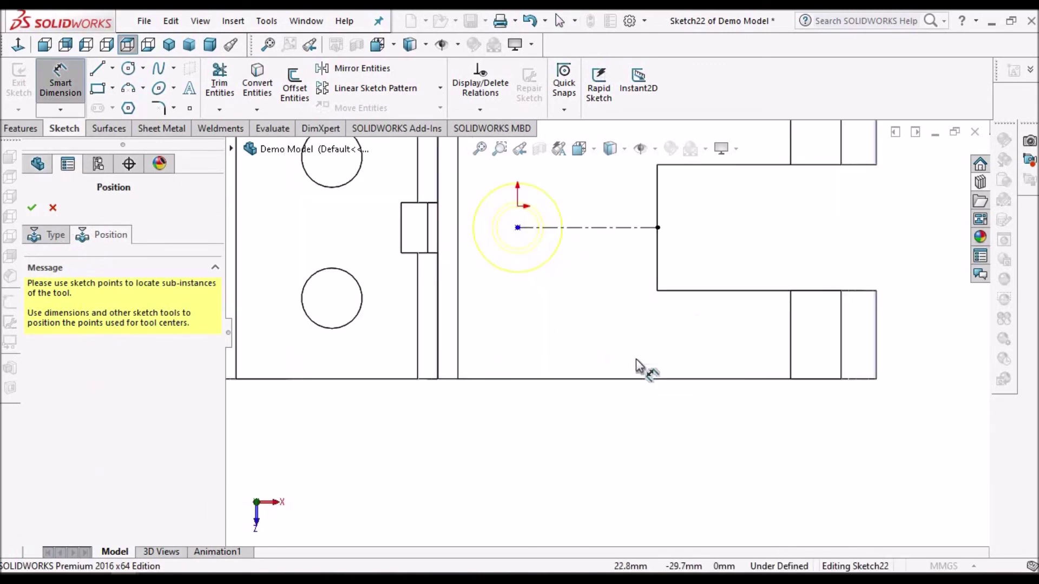
pyautogui.click(587, 227)
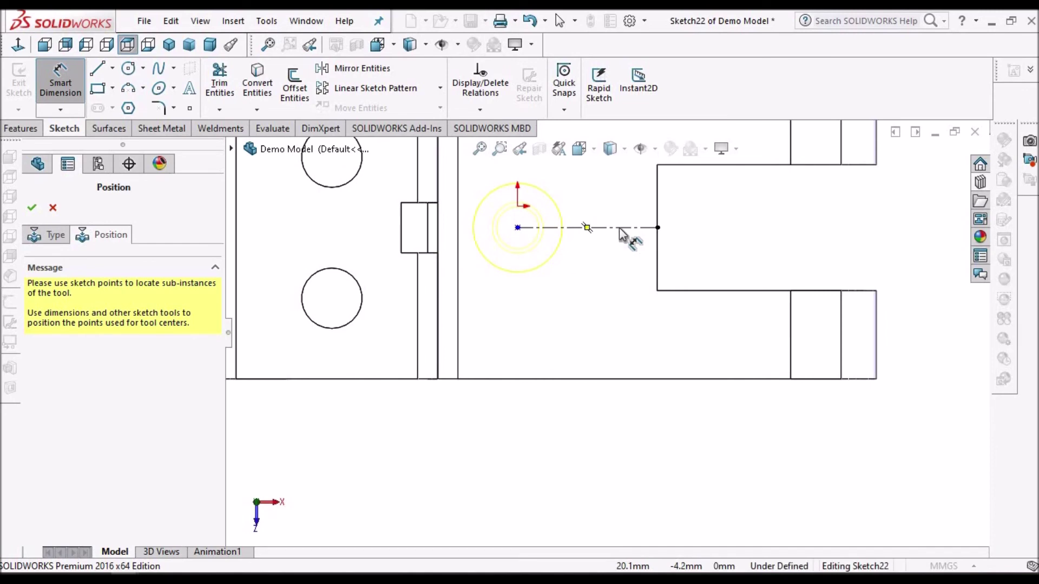
pyautogui.click(590, 449)
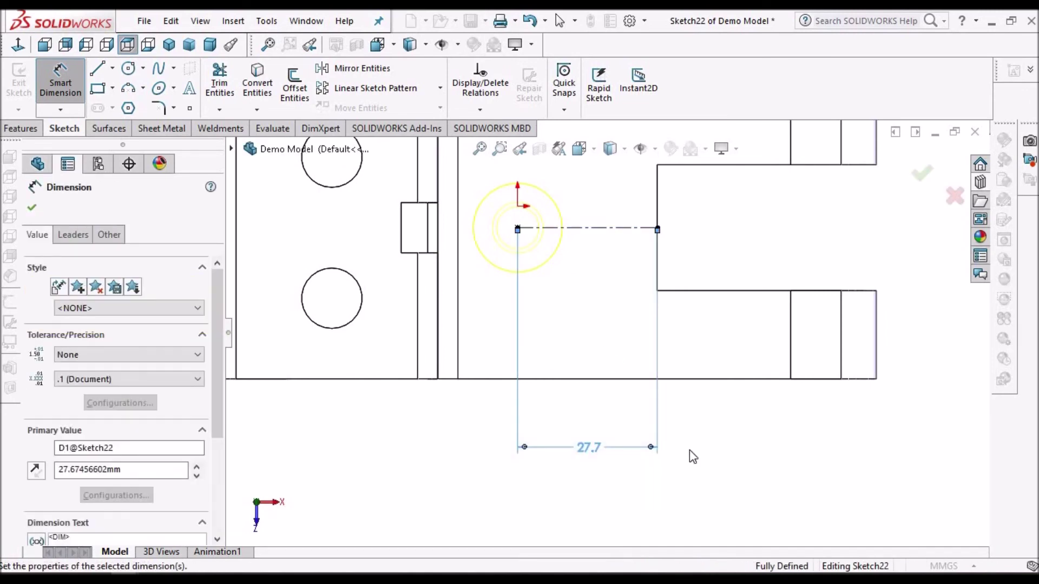
pyautogui.click(692, 469)
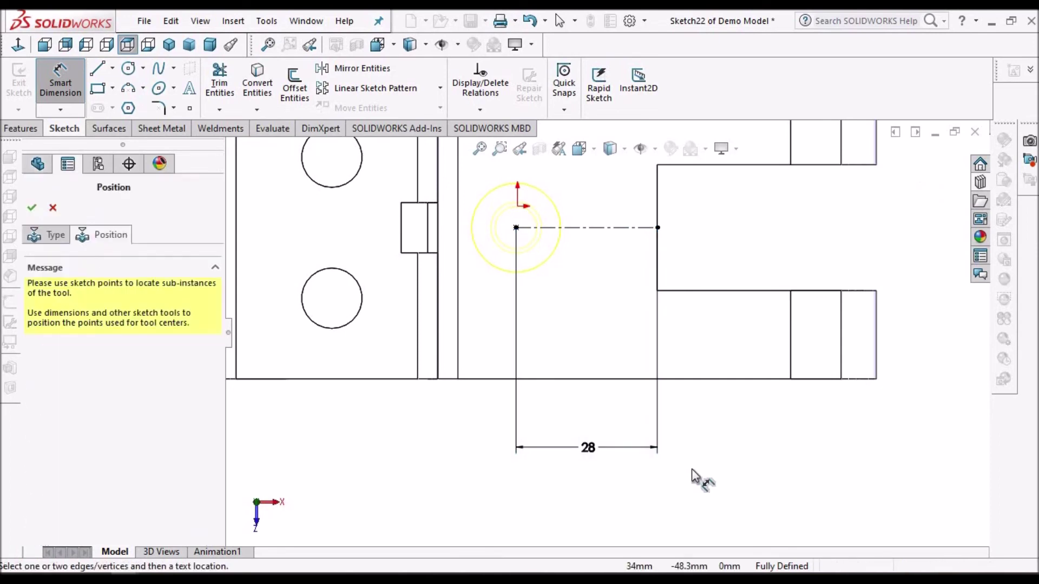
pyautogui.click(54, 237)
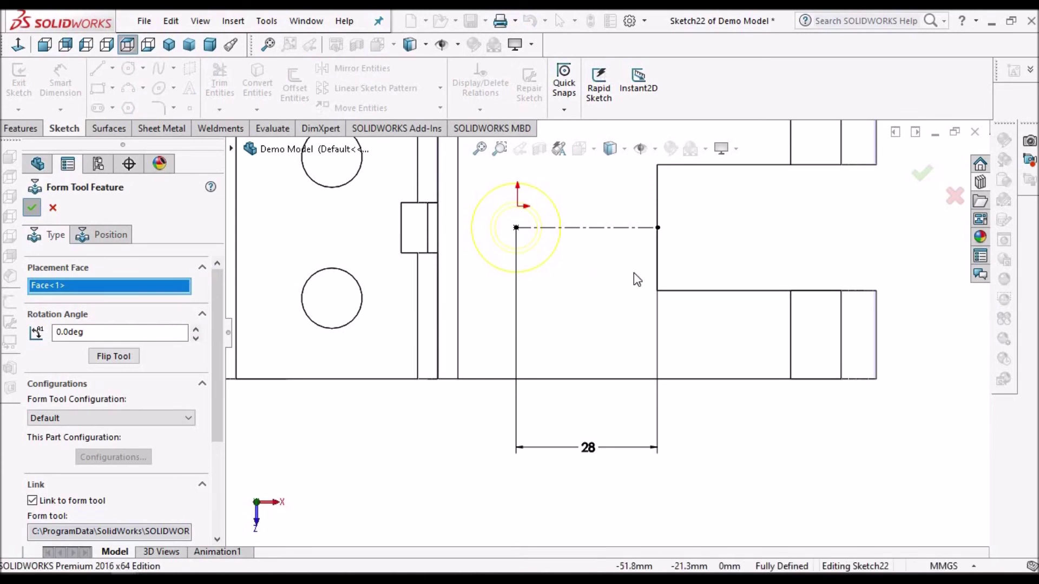
pyautogui.press('Return')
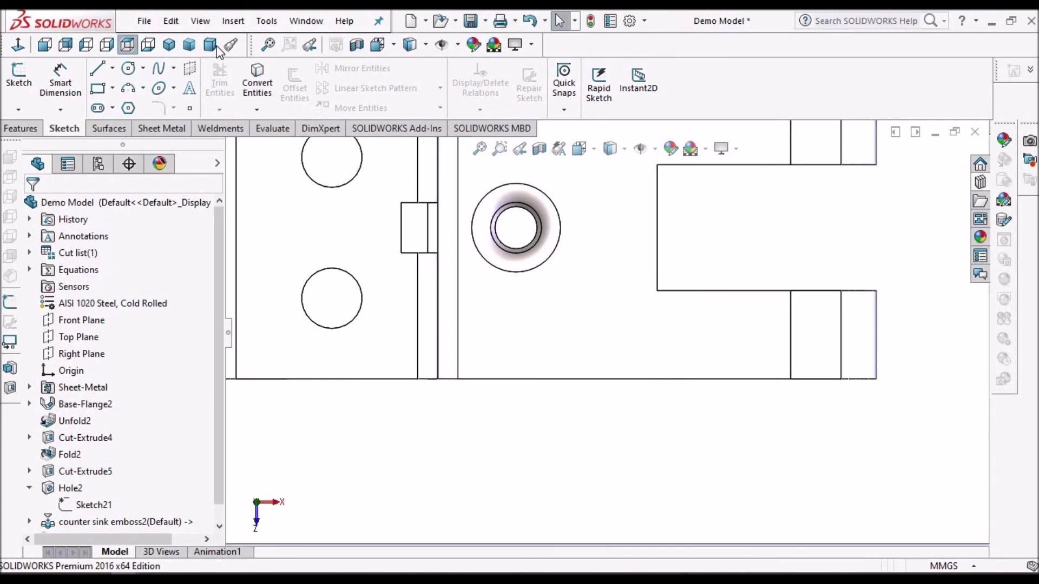
# Orbit and zoom around the finished bracket, ending in the Front view of its hemmed profile
pyautogui.moveTo(571, 419); pyautogui.dragTo(547, 303, button='middle')
pyautogui.scroll(-2, 589, 370)
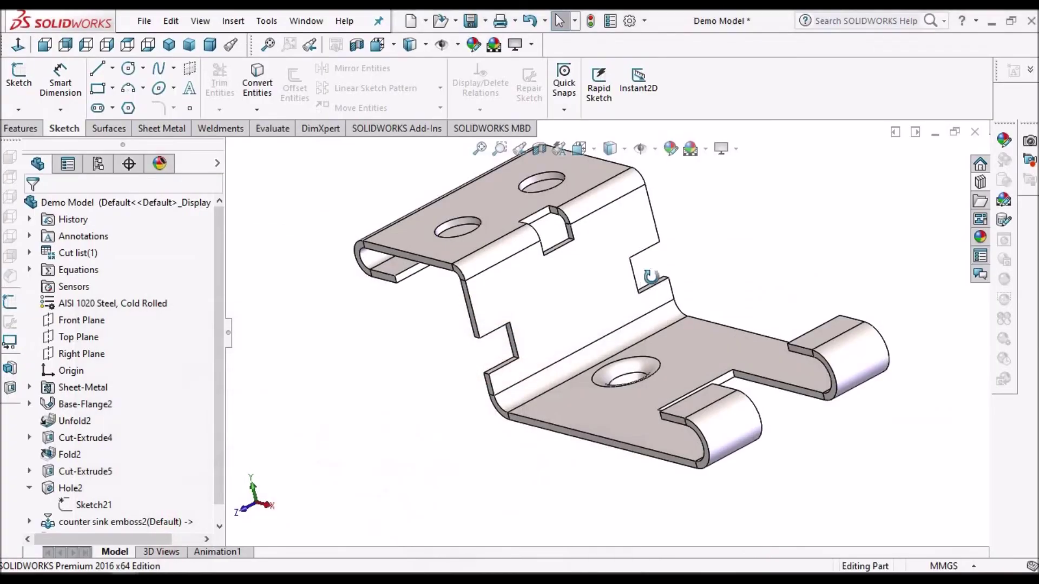
pyautogui.moveTo(630, 276); pyautogui.dragTo(585, 308, button='middle')
pyautogui.scroll(-8, 582, 266)
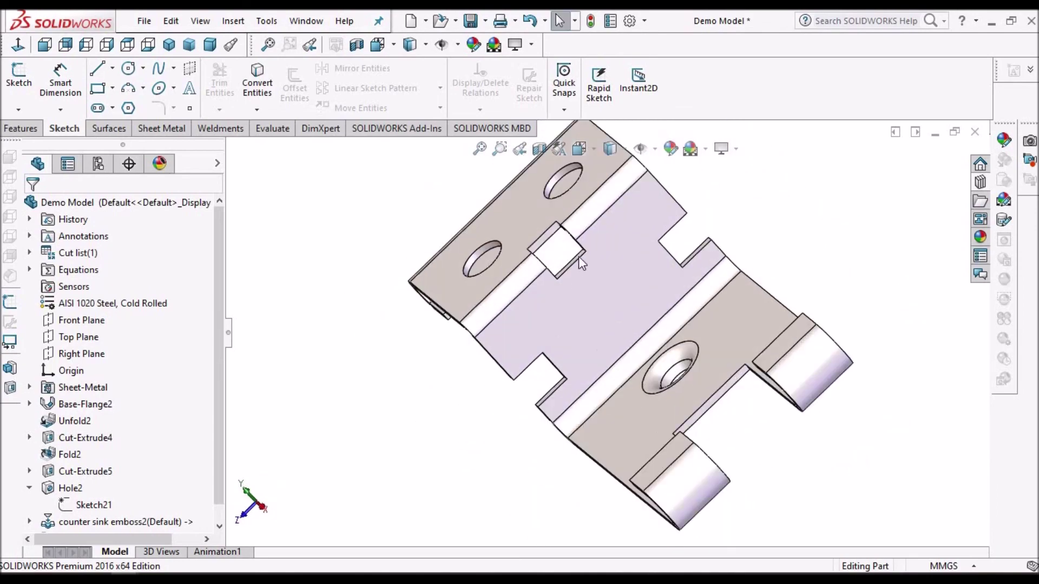
pyautogui.moveTo(582, 265)
pyautogui.mouseDown(button='middle')
pyautogui.moveTo(605, 360)
pyautogui.moveTo(578, 270)
pyautogui.mouseUp(button='middle')
pyautogui.scroll(-2, 558, 260)
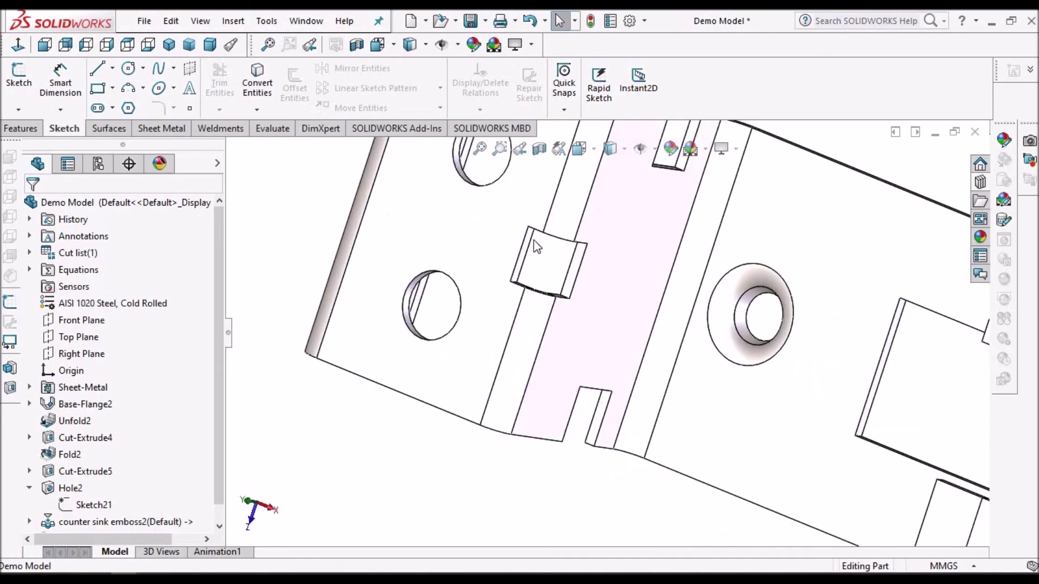
pyautogui.scroll(-1, 560, 258)
pyautogui.moveTo(579, 265)
pyautogui.mouseDown(button='middle')
pyautogui.moveTo(564, 208)
pyautogui.moveTo(598, 265)
pyautogui.mouseUp(button='middle')
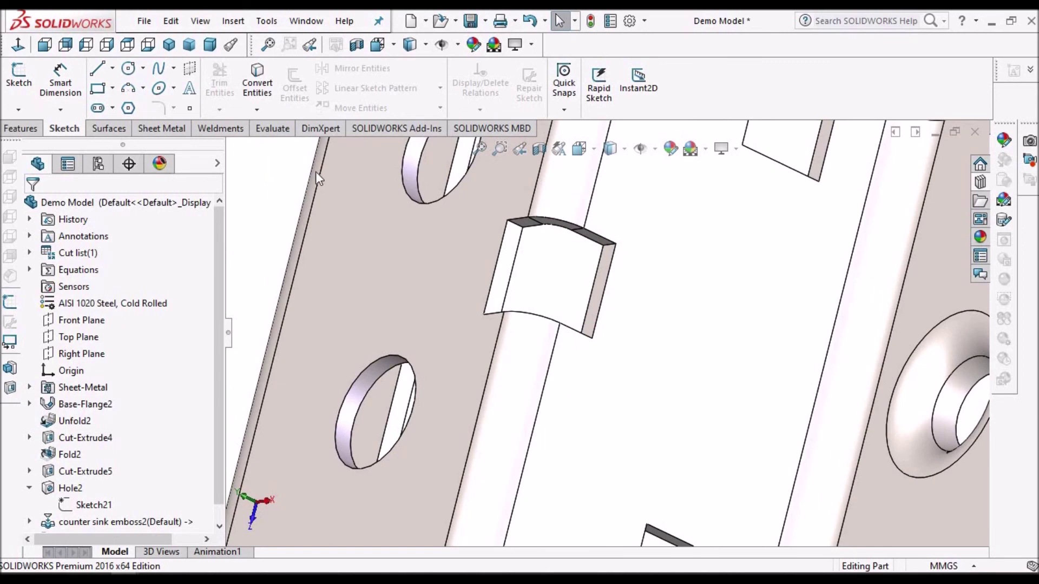
pyautogui.click(45, 46)
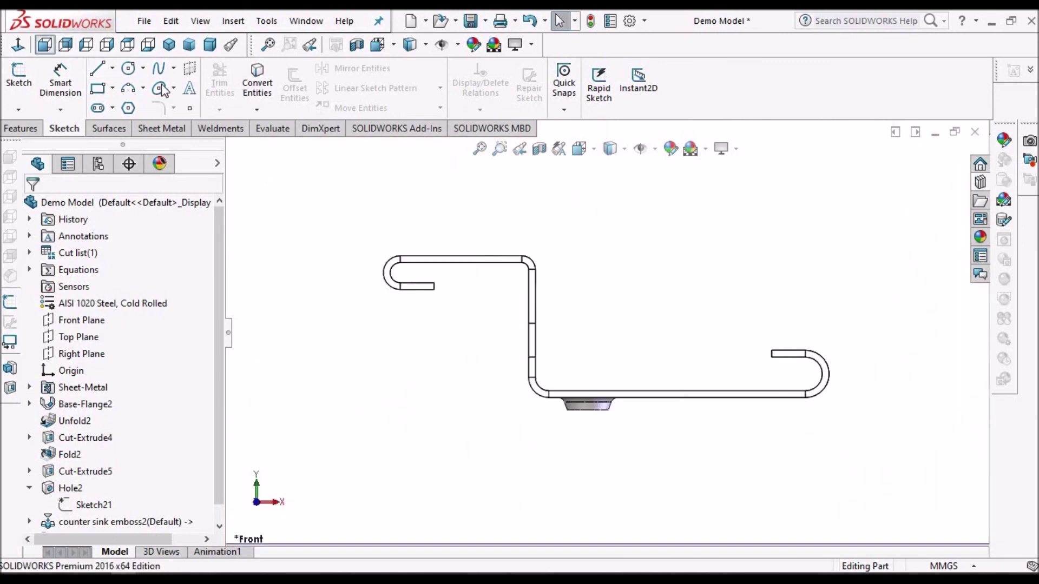
# View the bracket from the top, inspect the tab cutout and bend, then look normal to the middle face
pyautogui.click(130, 47)
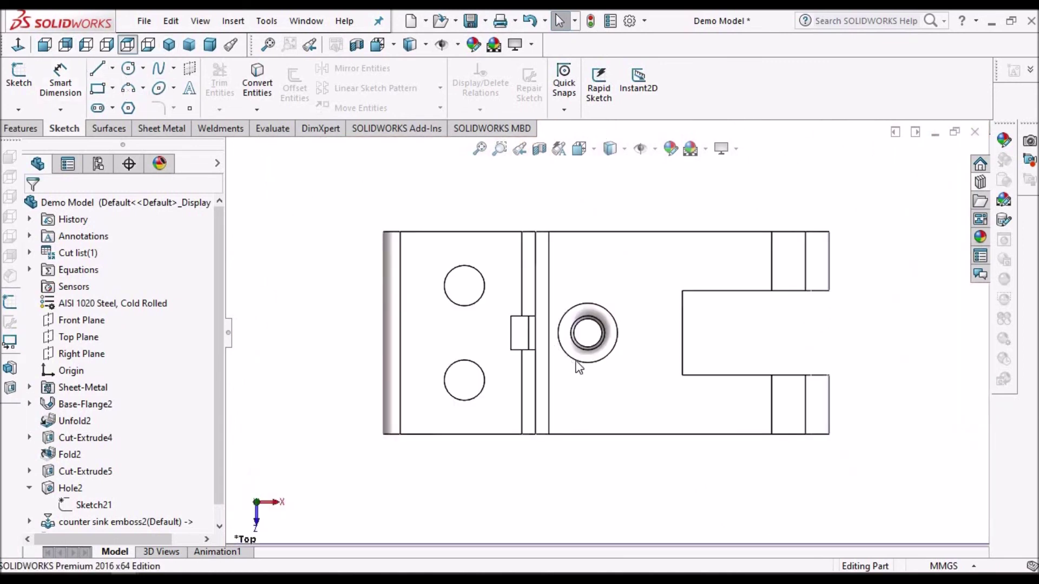
pyautogui.scroll(-5, 536, 343)
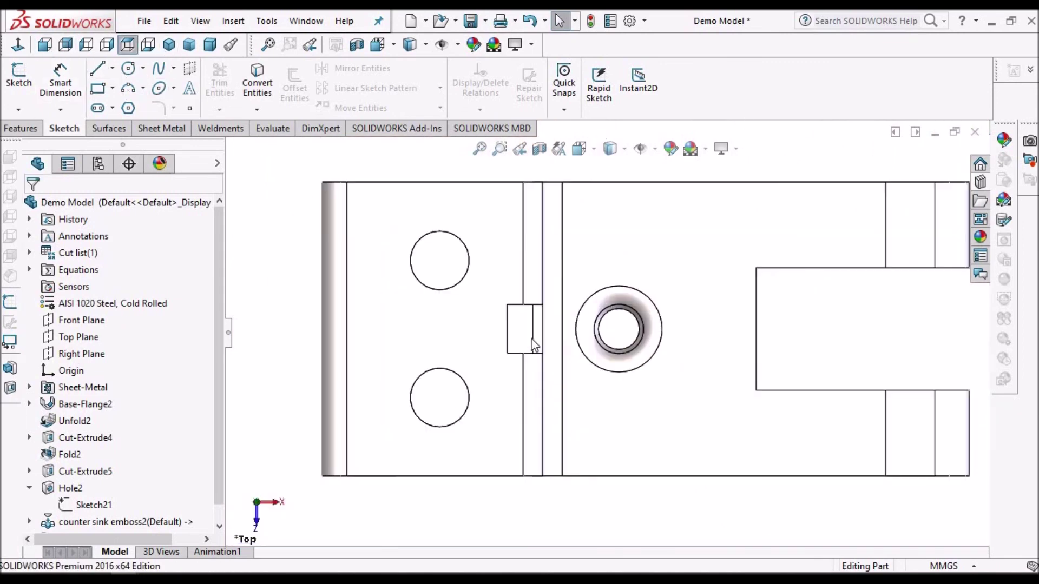
pyautogui.click(507, 321)
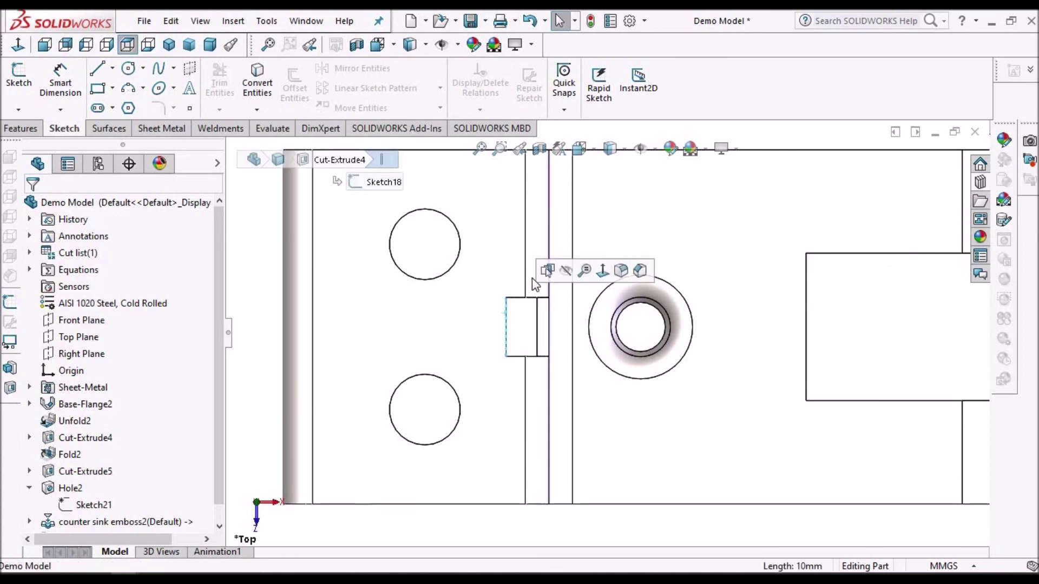
pyautogui.click(540, 290)
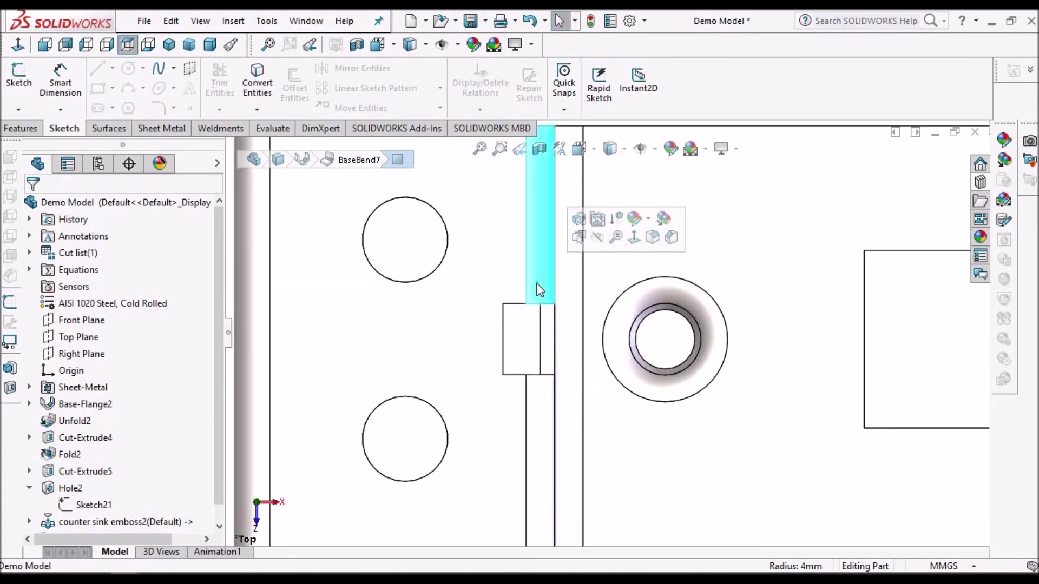
pyautogui.press('f')
pyautogui.moveTo(545, 308); pyautogui.dragTo(575, 311, button='middle')
pyautogui.click(582, 307)
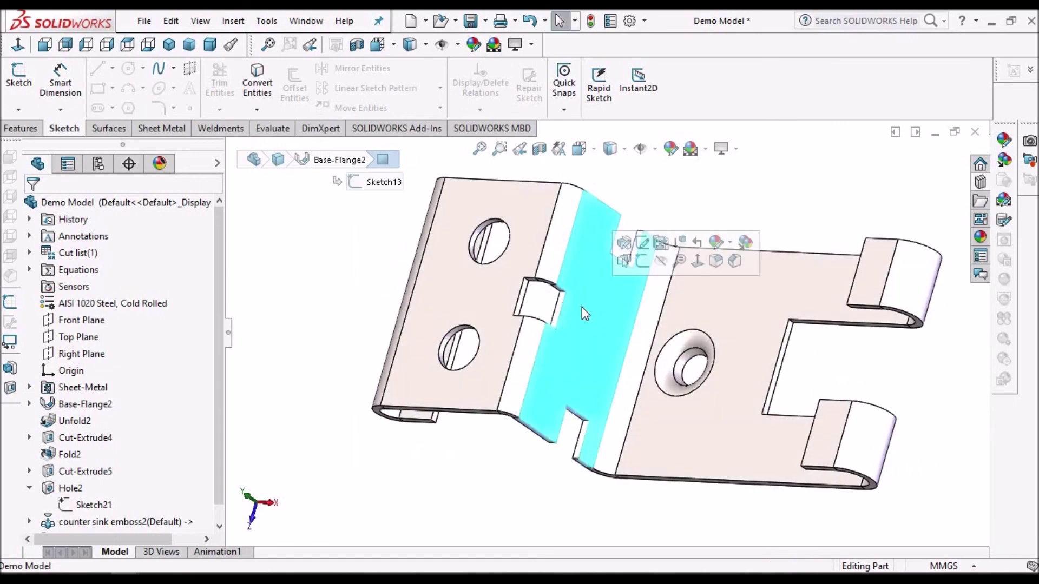
pyautogui.click(18, 46)
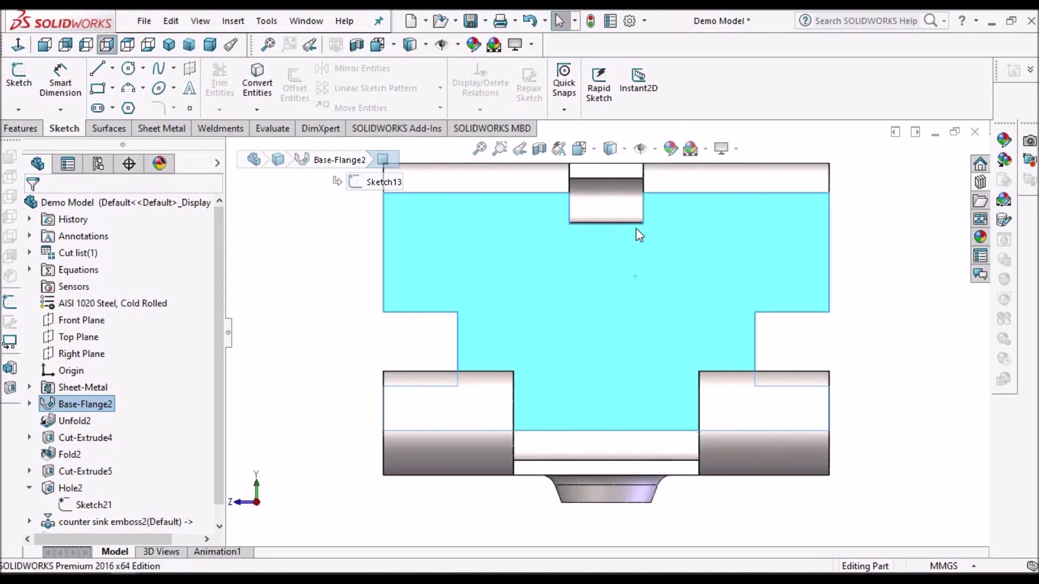
# Inspect the bend line and upper bend face, then orbit back to an oblique 3D view
pyautogui.scroll(-4, 635, 228)
pyautogui.click(606, 234)
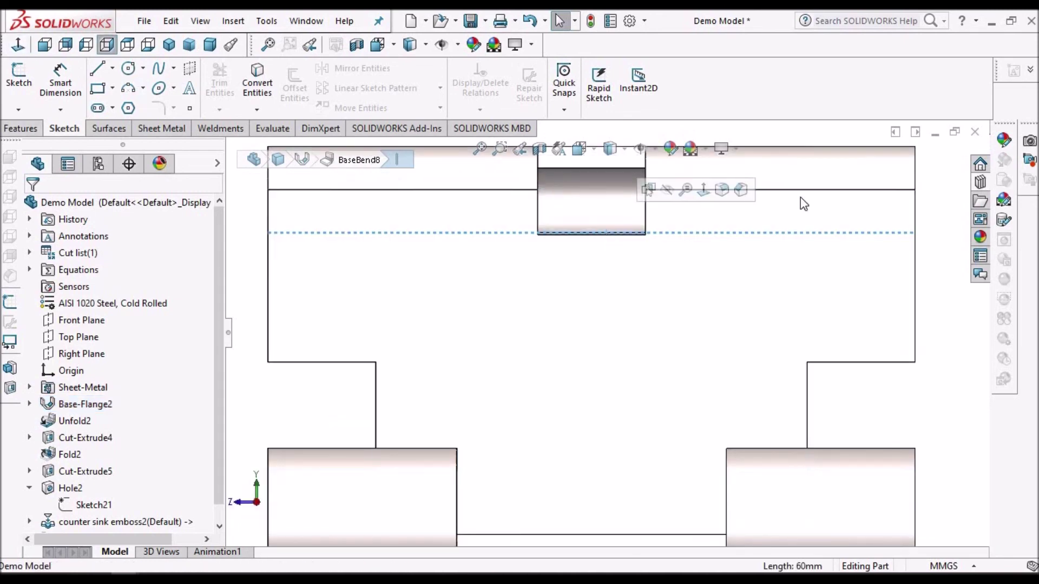
pyautogui.click(794, 169)
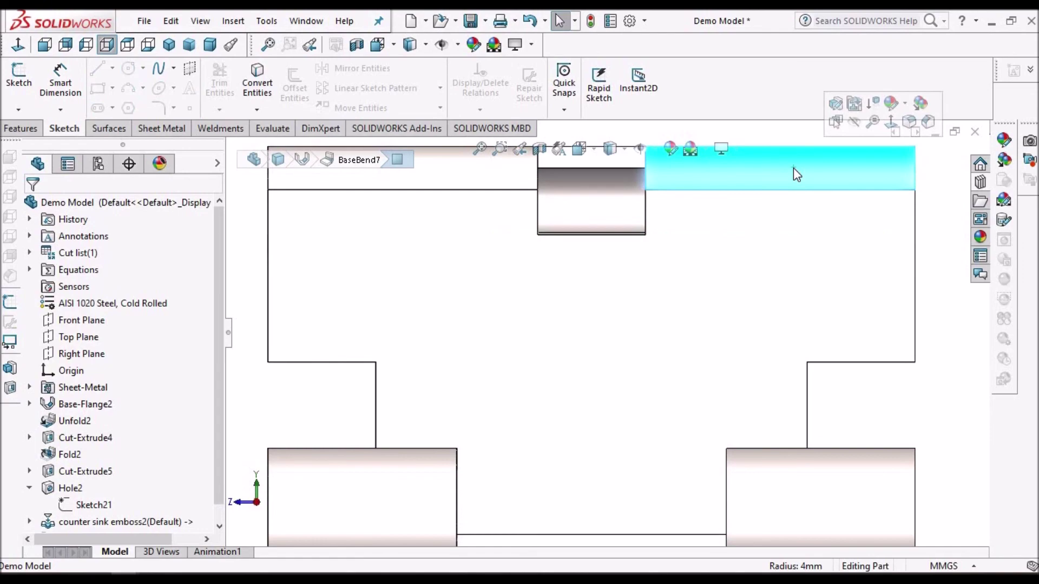
pyautogui.scroll(3, 793, 172)
pyautogui.moveTo(707, 227); pyautogui.dragTo(757, 333, button='middle')
pyautogui.scroll(2, 757, 334)
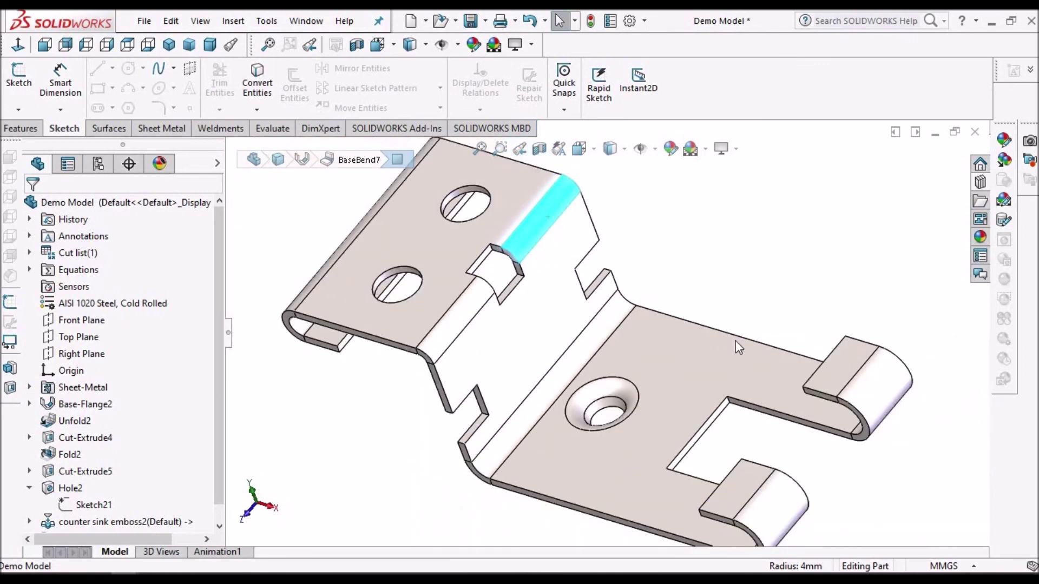
pyautogui.click(771, 263)
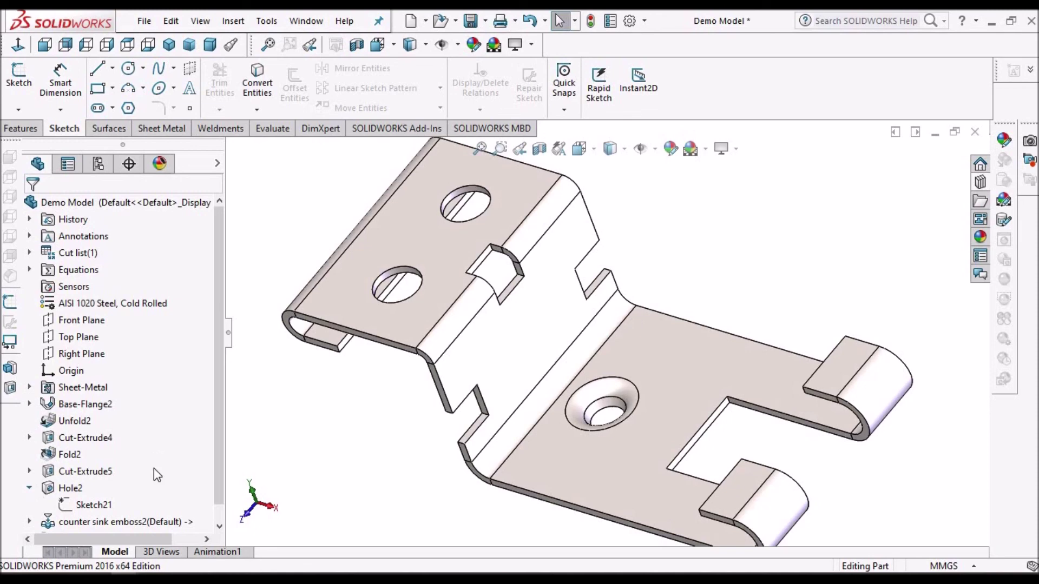
# Switch the finished bracket to the dimetric view, then to the trimetric view
pyautogui.click(211, 48)
pyautogui.click(186, 51)
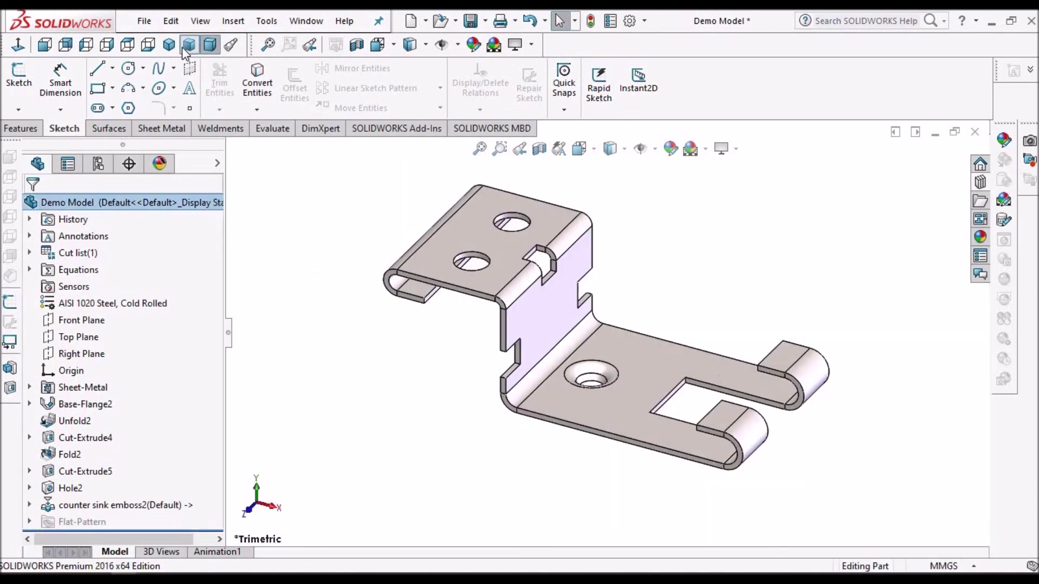